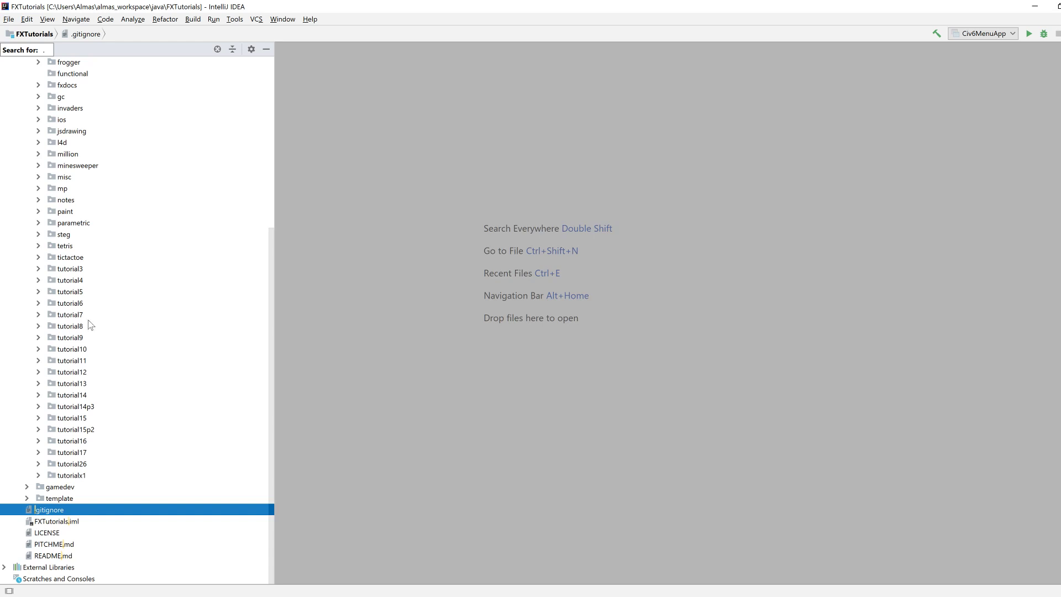
scroll(106, 323, "up", 10)
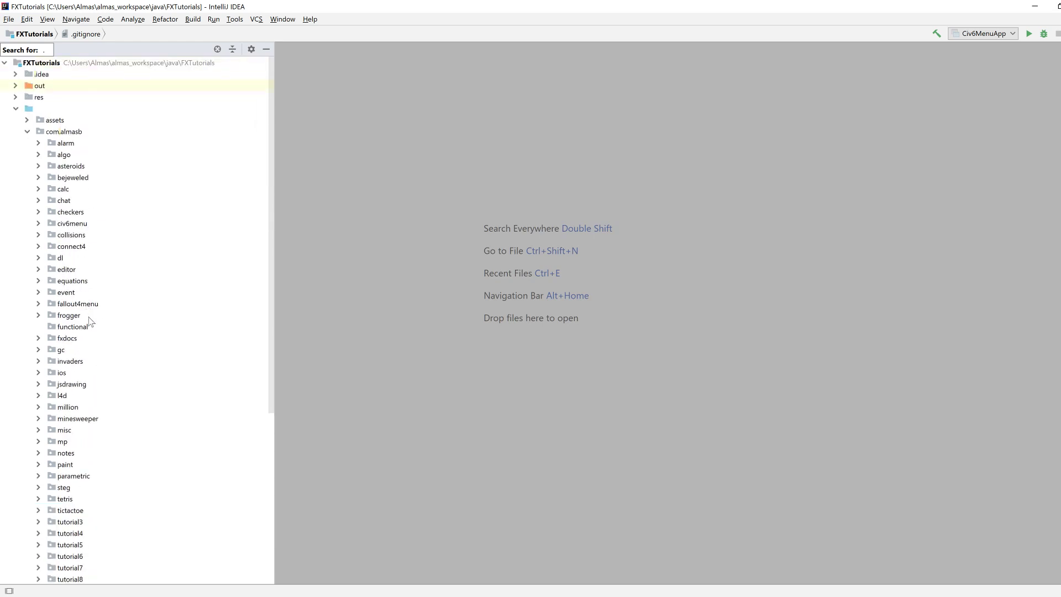
- Select the functional package under src/com/almasb in the Project tool window
left_click(93, 327)
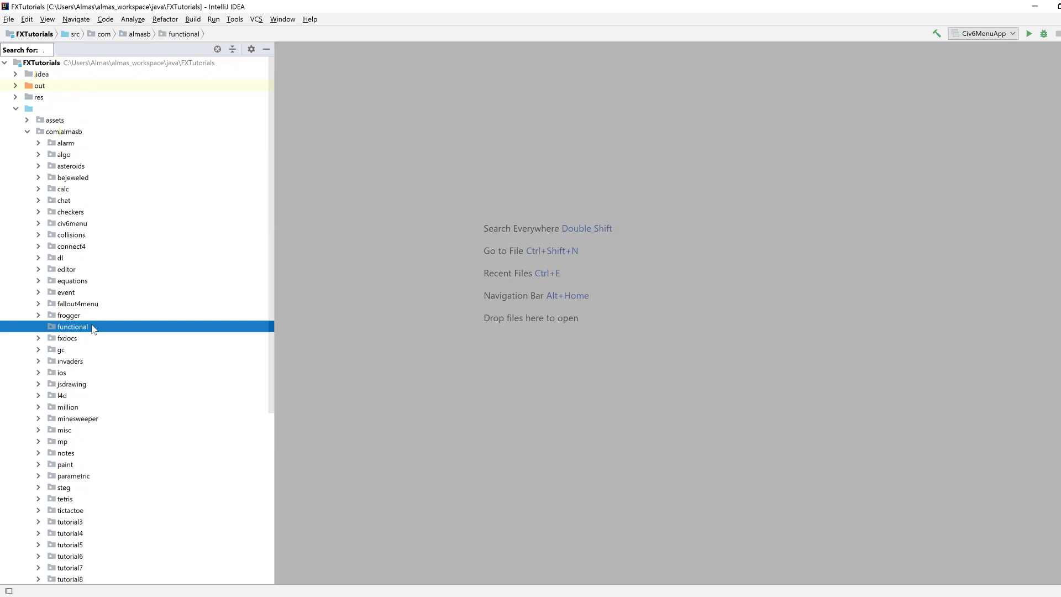
- Create a new Java class named Main in the functional package and open it in the editor
right_click(92, 327)
mouse_move(113, 272)
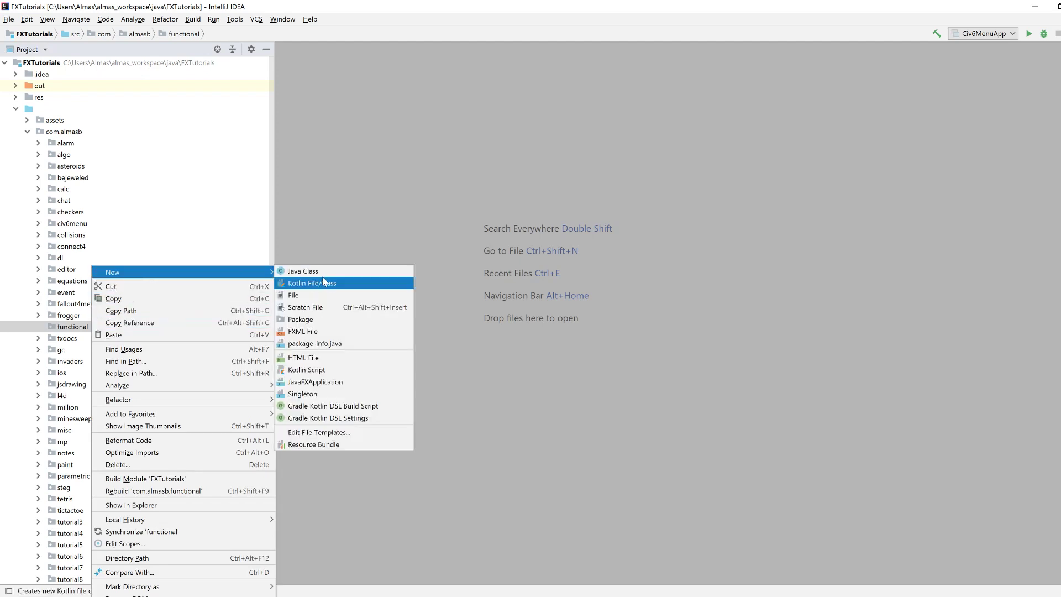
left_click(303, 271)
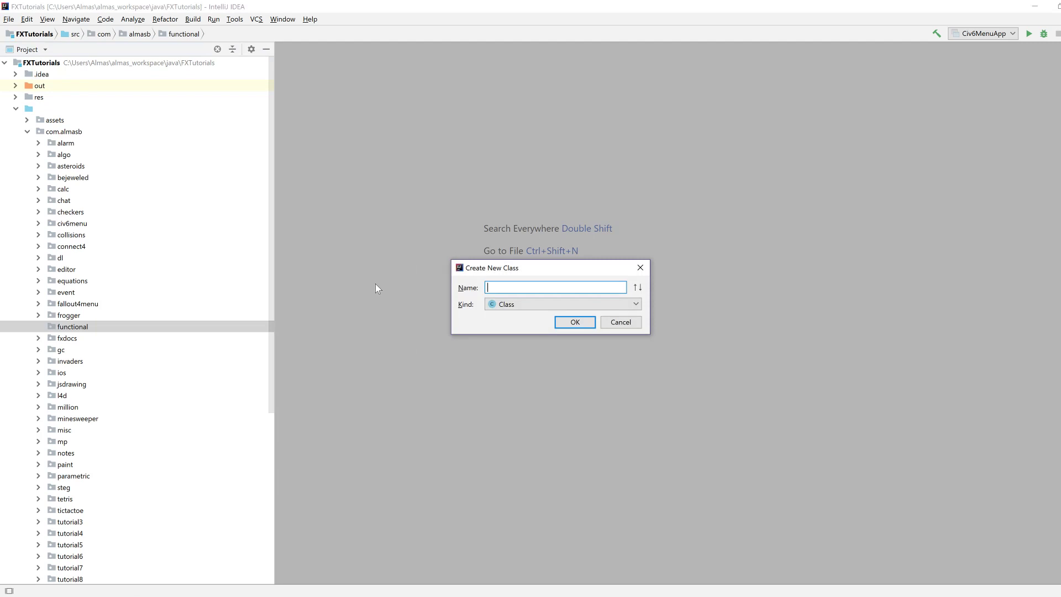
type("M")
type("ain")
key("Return")
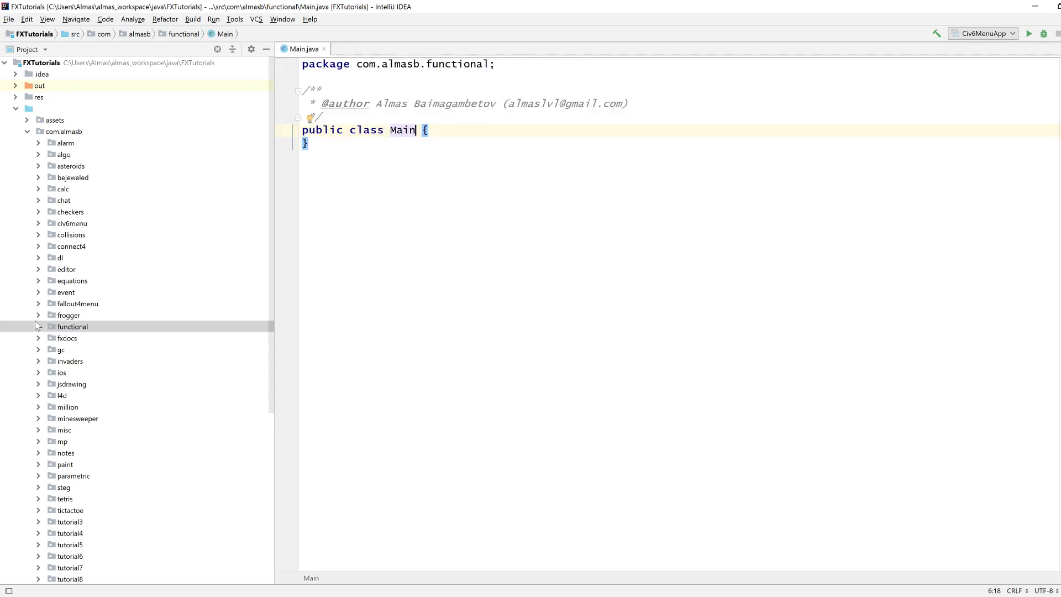
left_click(38, 328)
left_click(77, 338)
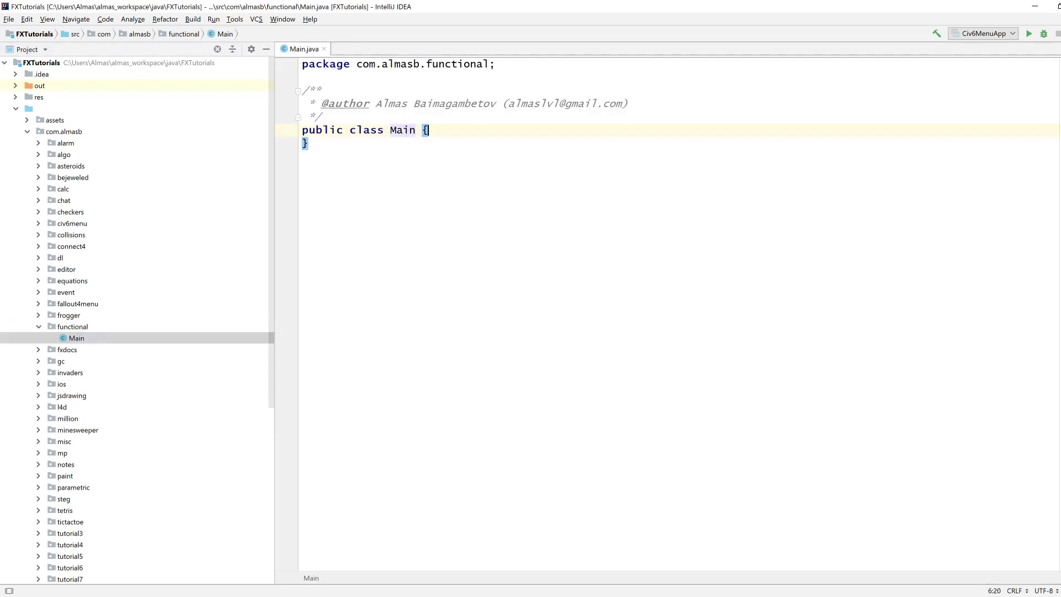
- Expand psvm into an empty public static void main(String[] args) method inside Main
key("End")
key("Return")
type("psvm")
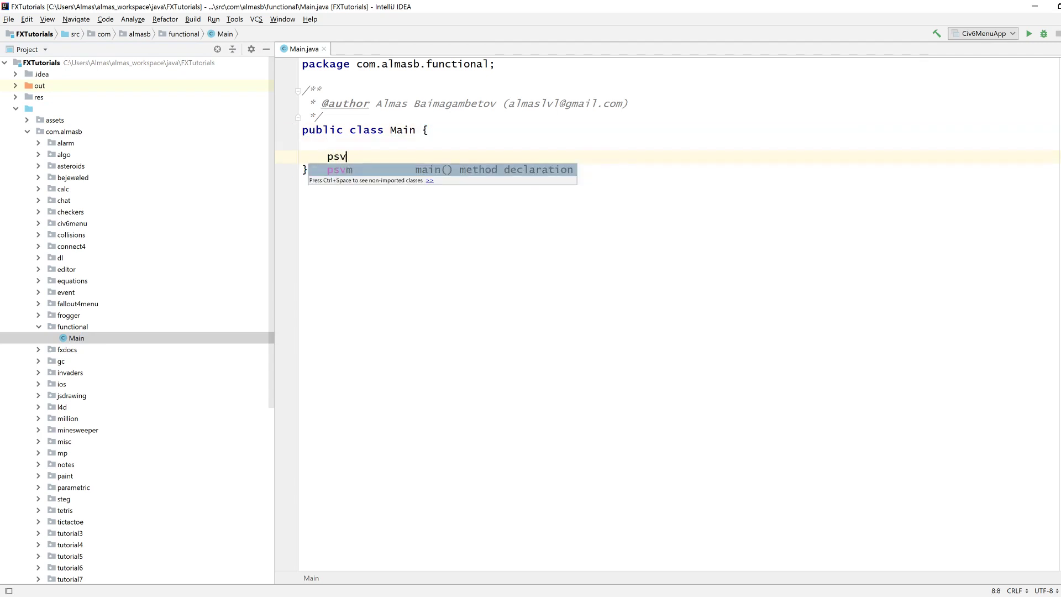
key("Tab")
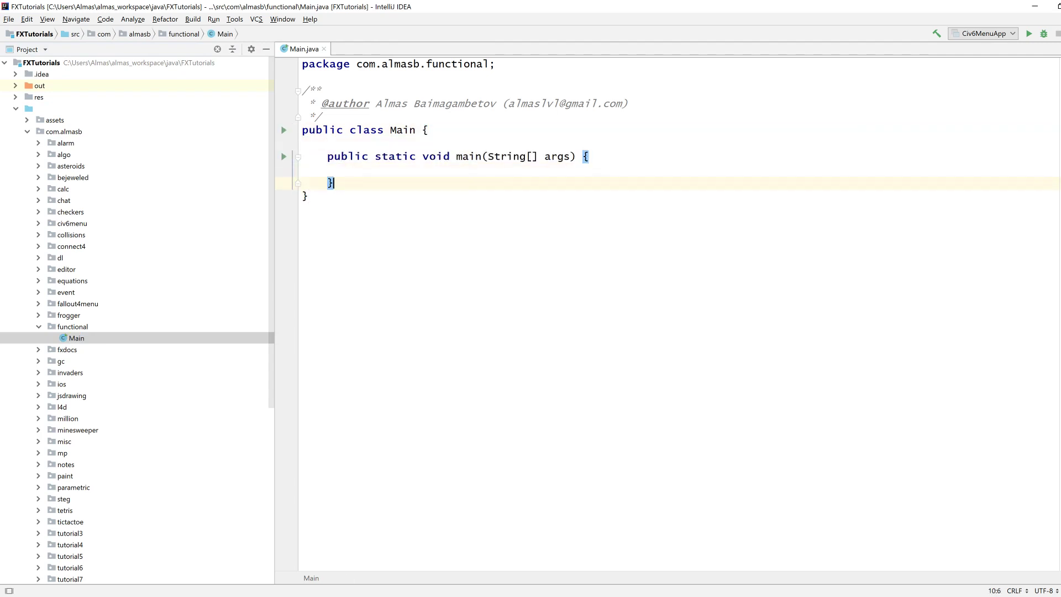
key("Up")
- Declare List<String> data = Arrays.asList(...) in main, importing List and Arrays
key("Return")
key("Return")
key("Up")
type("List")
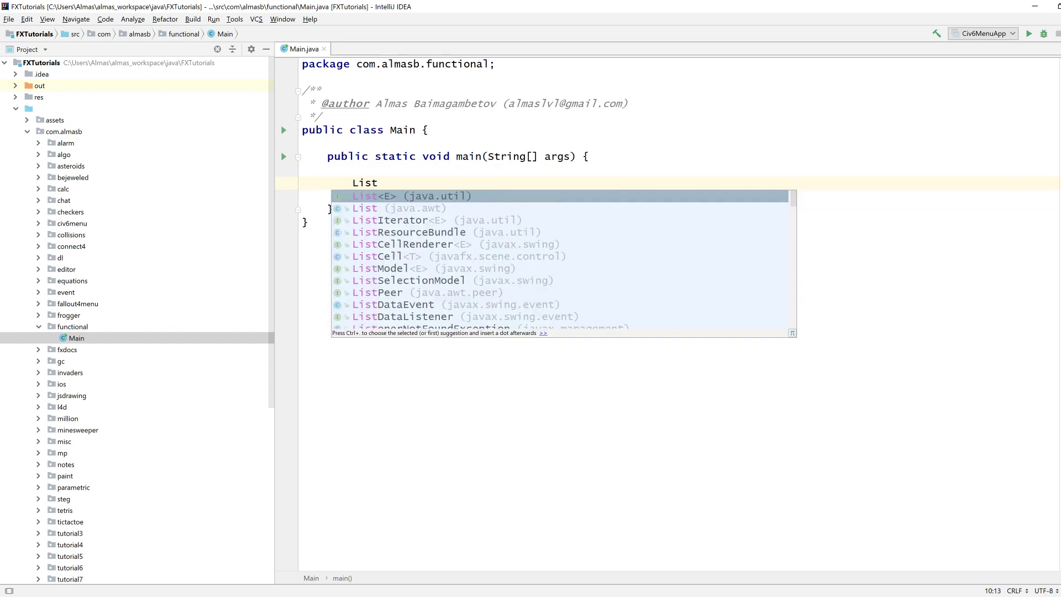
key("Return")
type("<String")
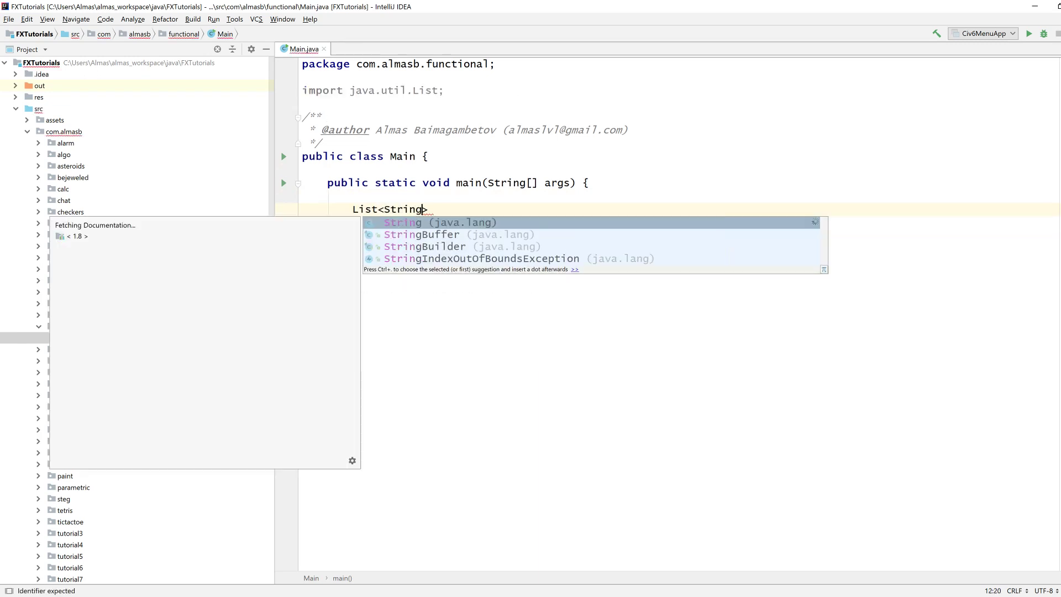
type("> ")
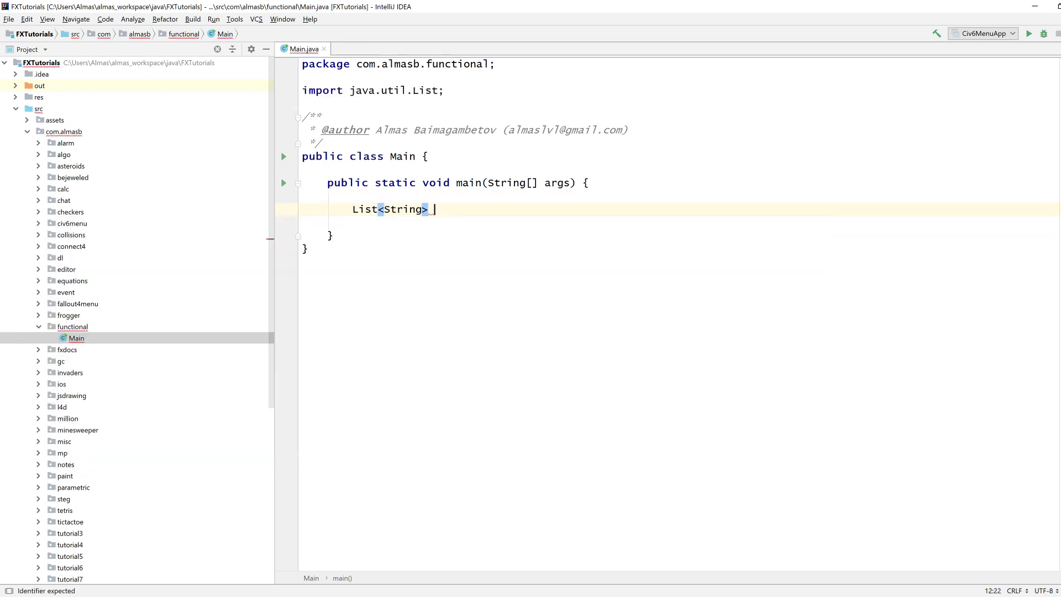
type("data = Ar")
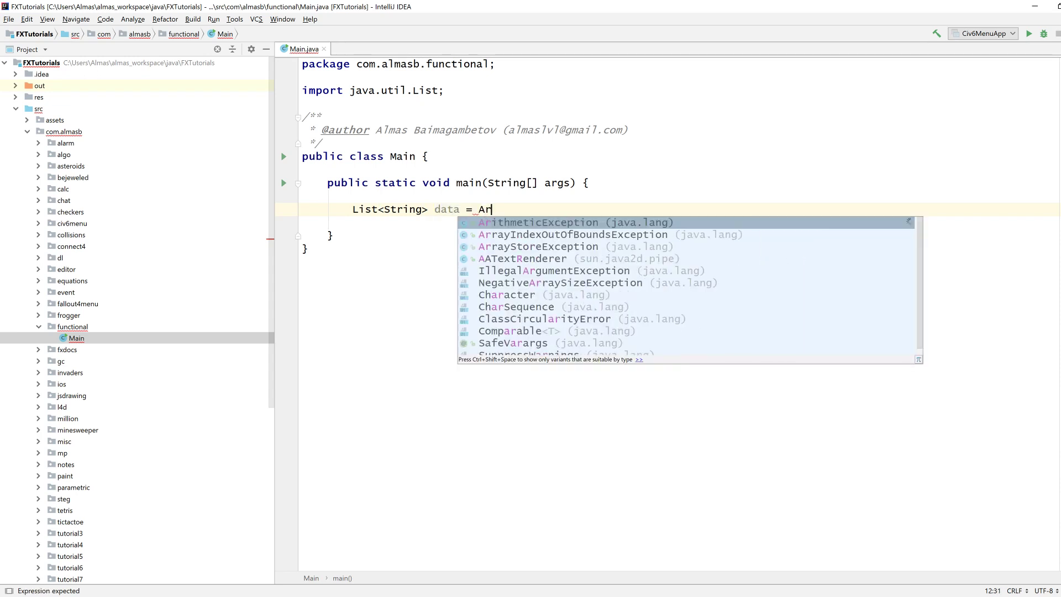
type("rays.a")
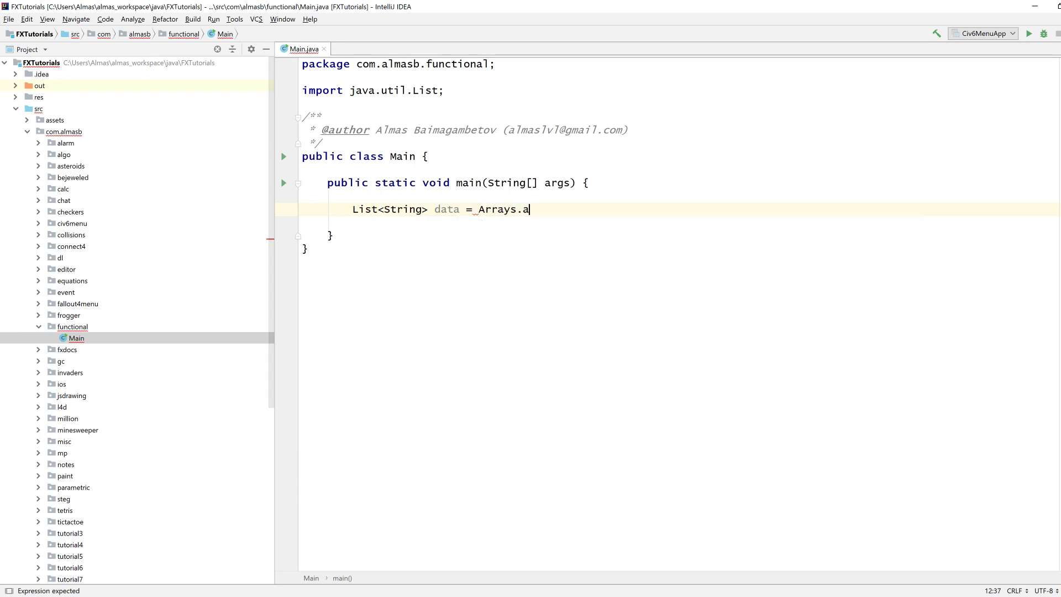
key("Return")
key("Return")
key("Down")
type(";")
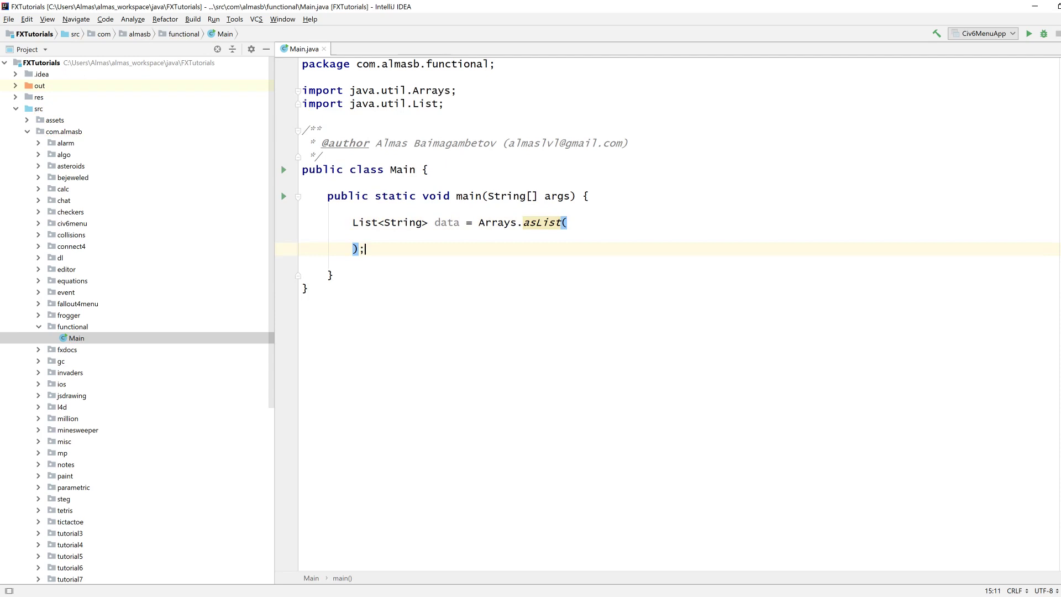
key("Up")
key("Return")
type("\"")
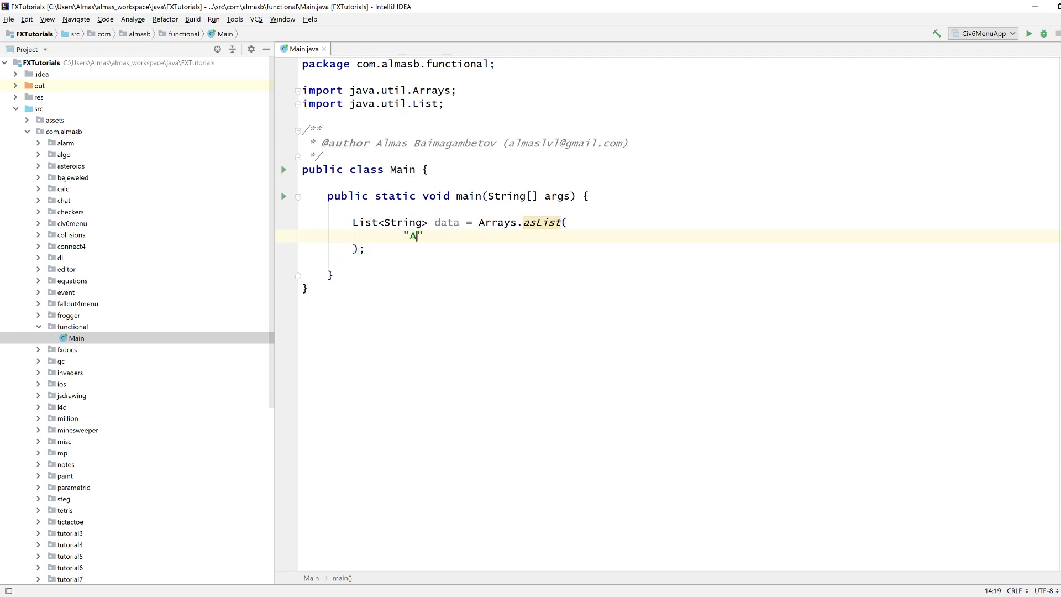
type("Adam\", \"B")
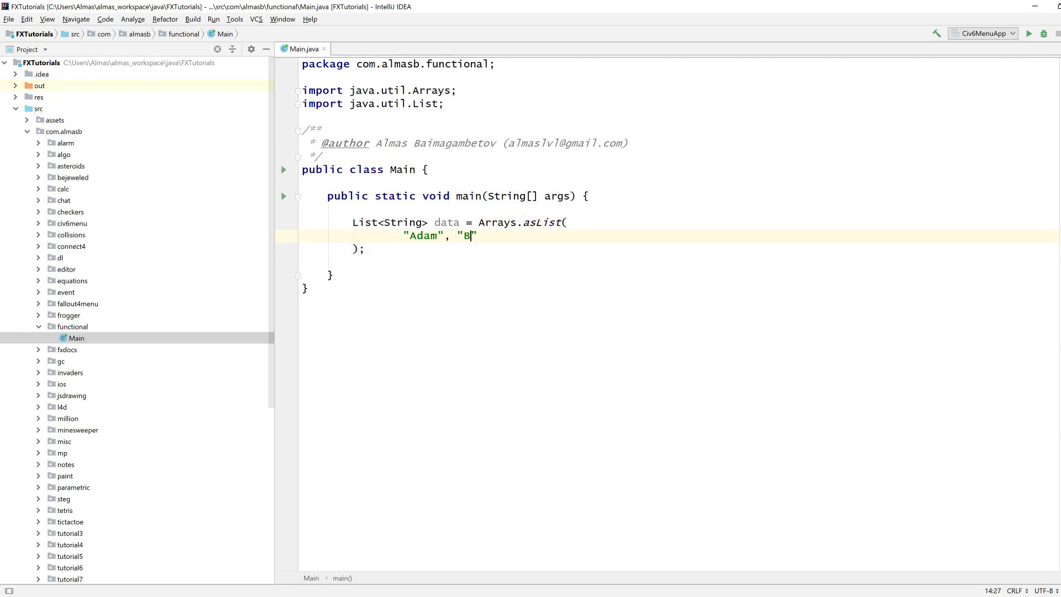
type("om")
- Fill asList with the thirteen names (Bob, Gregg, Helen, Ann, Chris … George) and add a blank line after
key("BackSpace")
type("b\", \"")
type("Carol\", ")
type("\"Dave")
type("\", \"Eve\", ")
type("\"Franci")
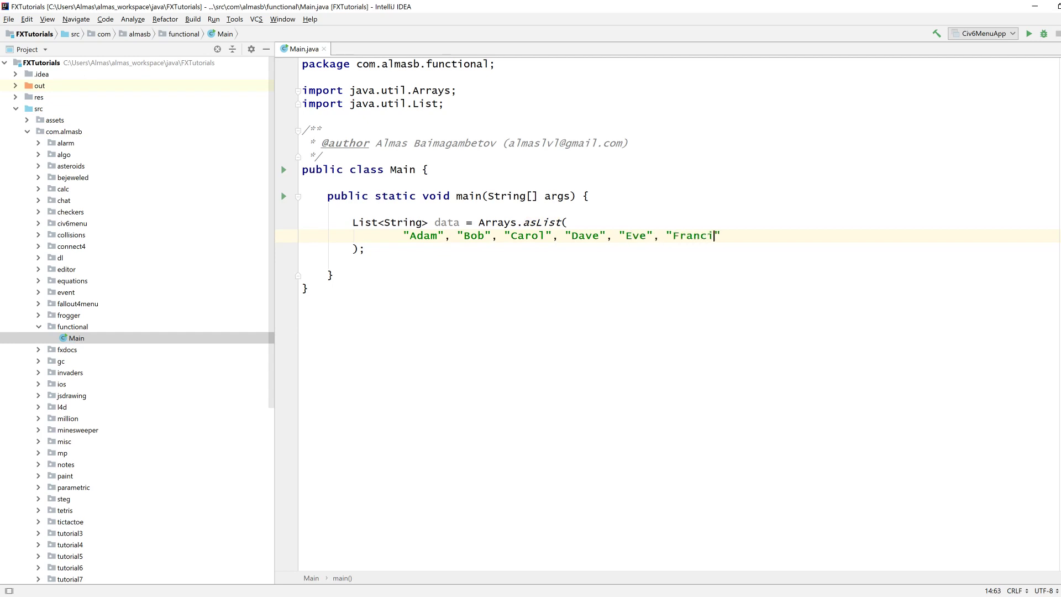
type("s\", \"Gre")
type("gg")
key("End")
type(",")
key("Return")
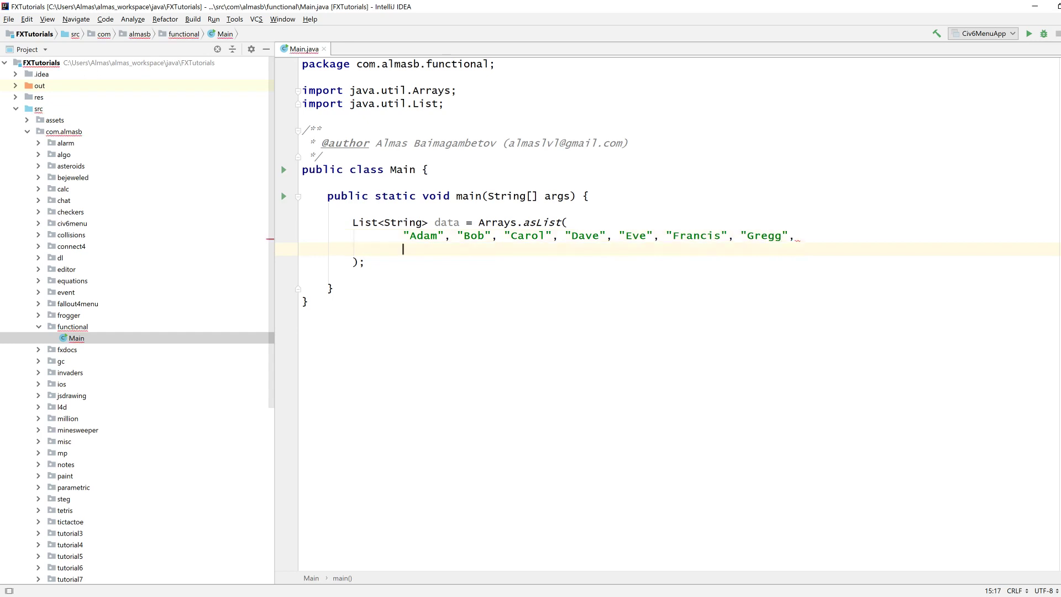
key("BackSpace")
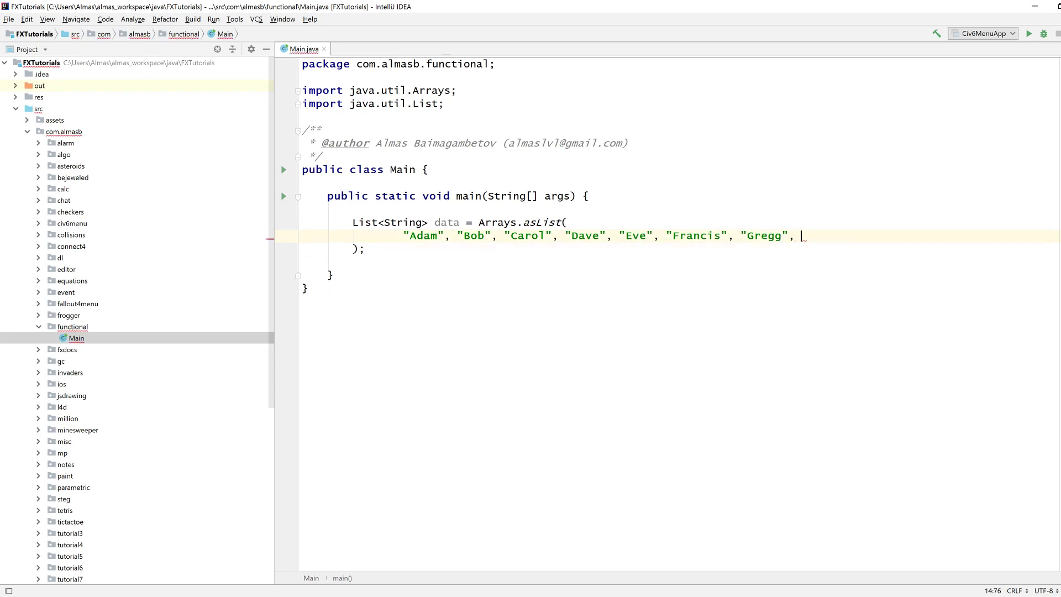
type("\"Helen")
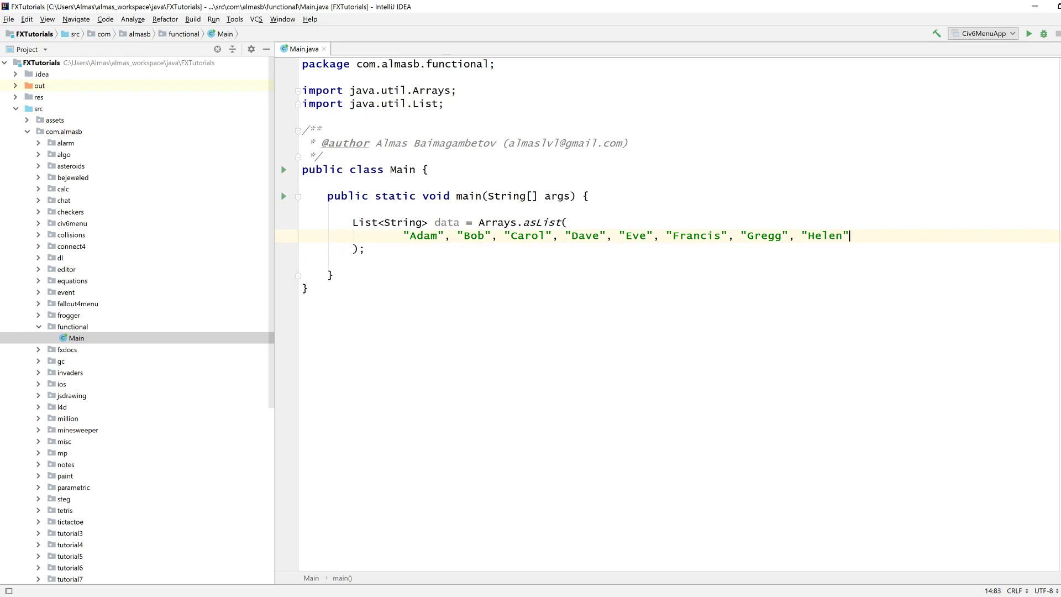
key("End")
type(",")
key("Return")
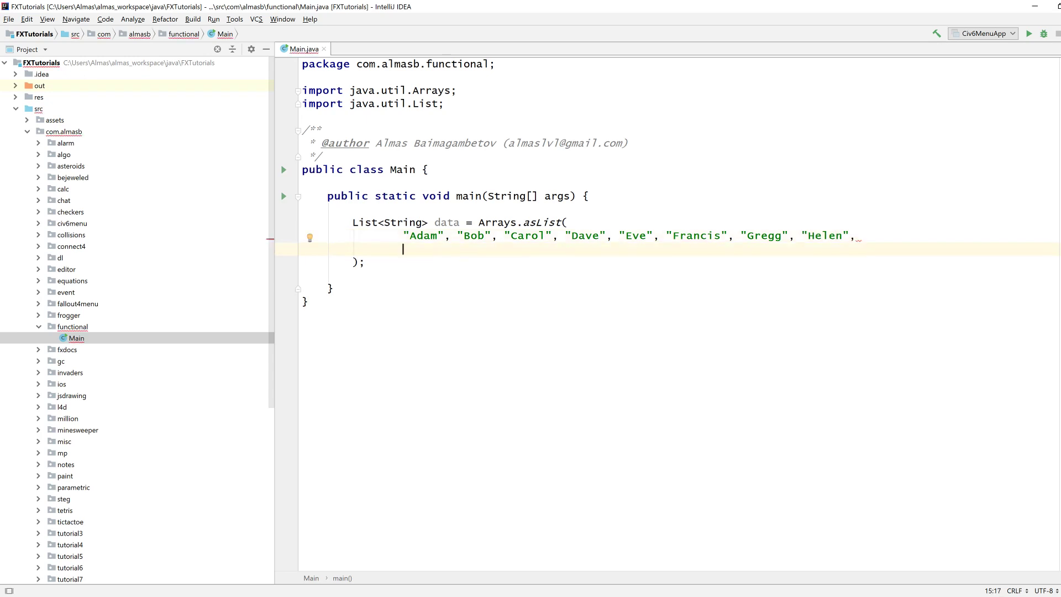
type("\"")
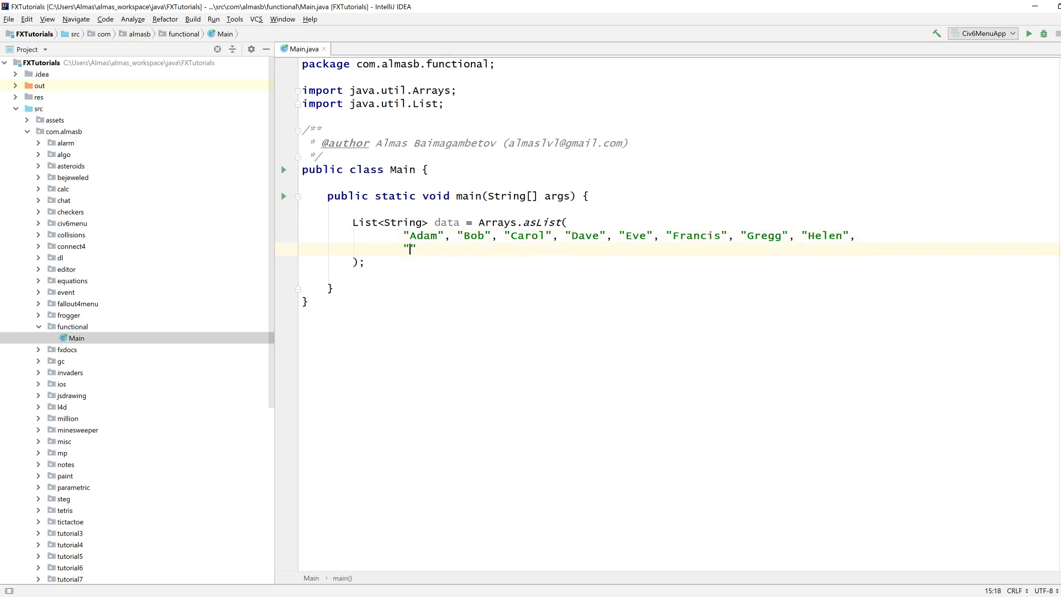
type("Ann\", ")
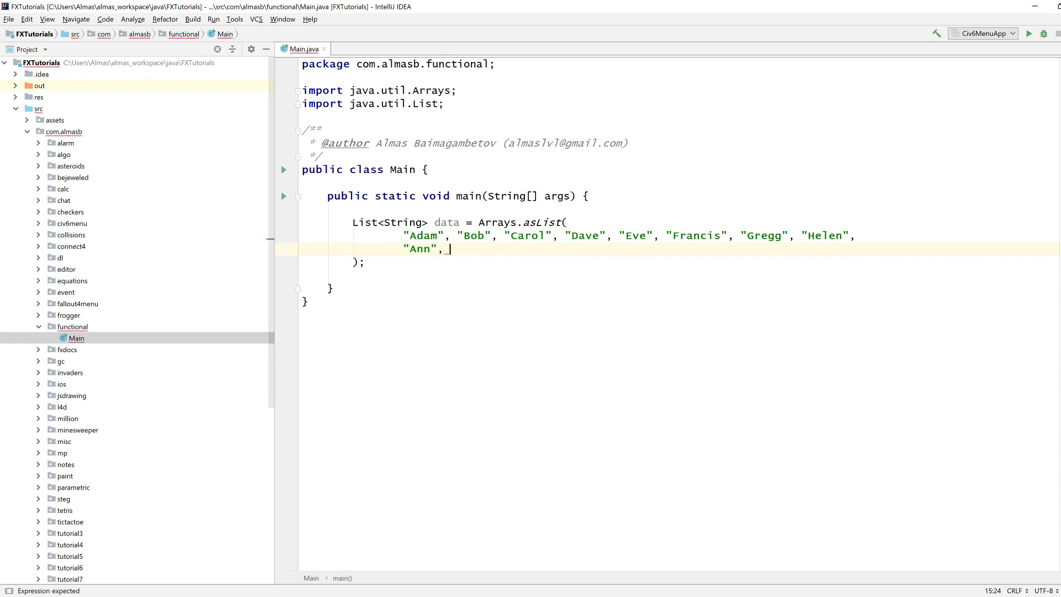
type("\"")
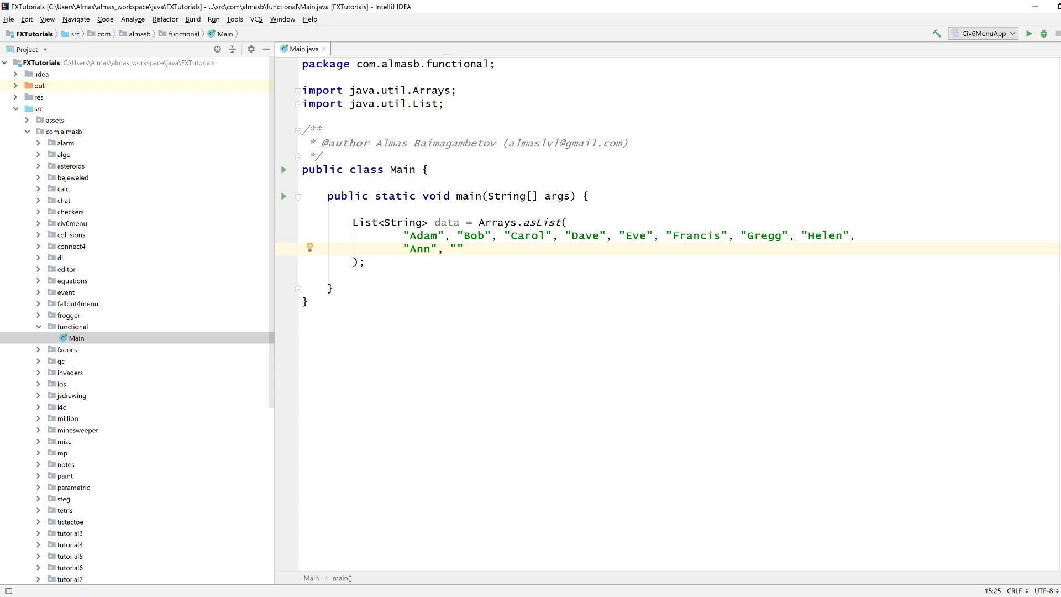
type("Crh")
key("BackSpace")
key("BackSpace")
type("hris\"")
type(", \"")
type("David\"")
type(", \"Dan")
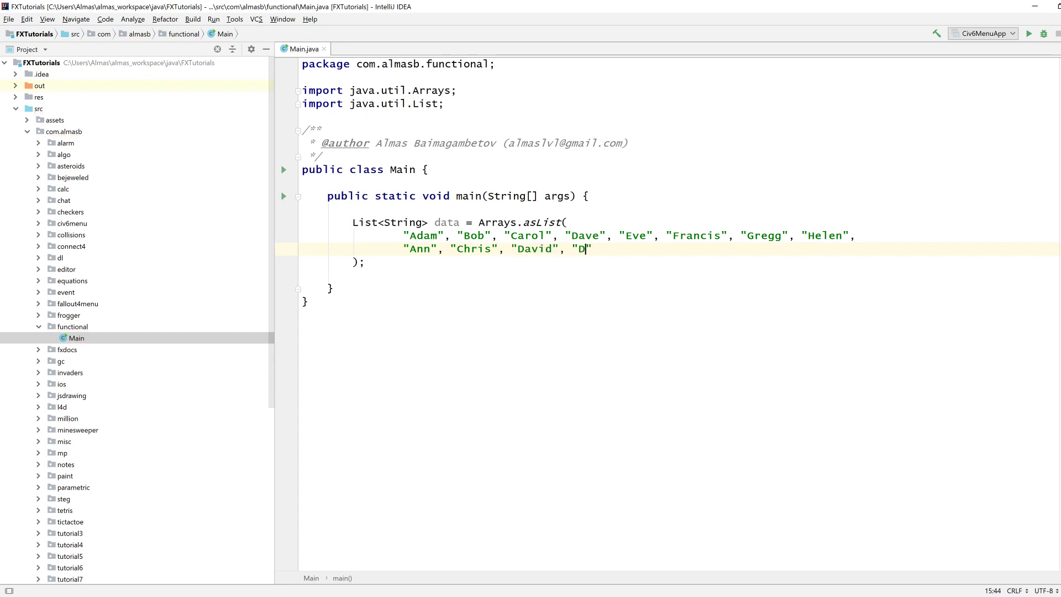
type("iel\", \"")
type("Ge")
type("orge")
key("Down")
key("shift+Return")
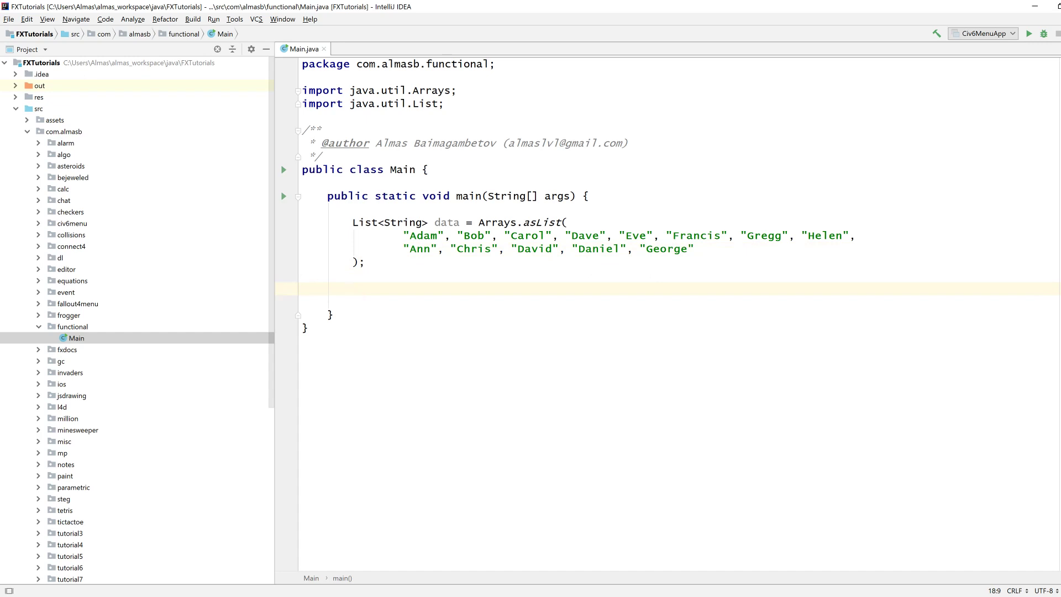
type("data")
type(".st")
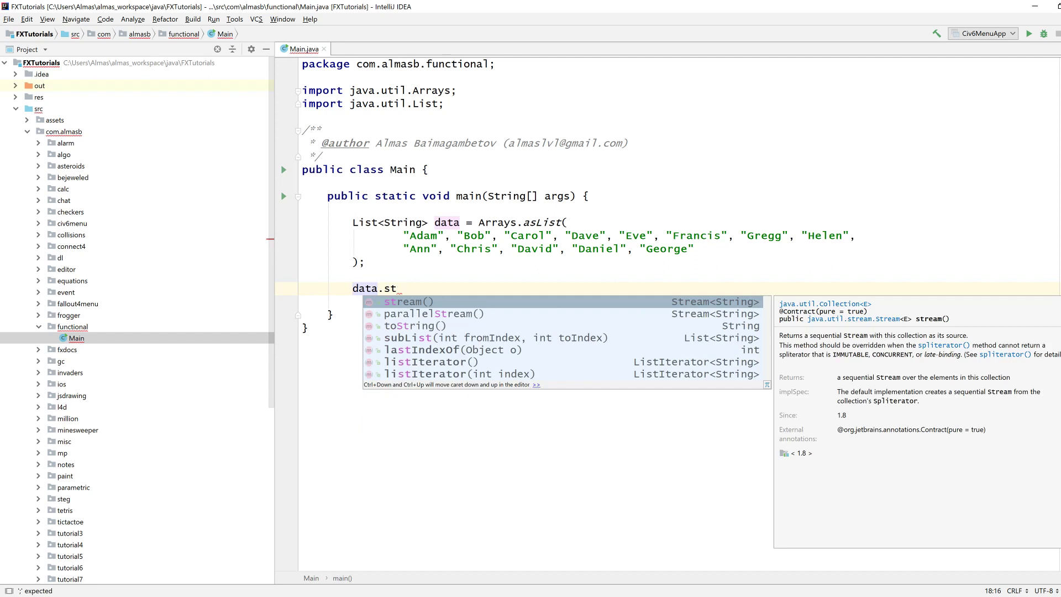
- Add a data.stream() call below the list, pointing out the List type in the declaration
key("Return")
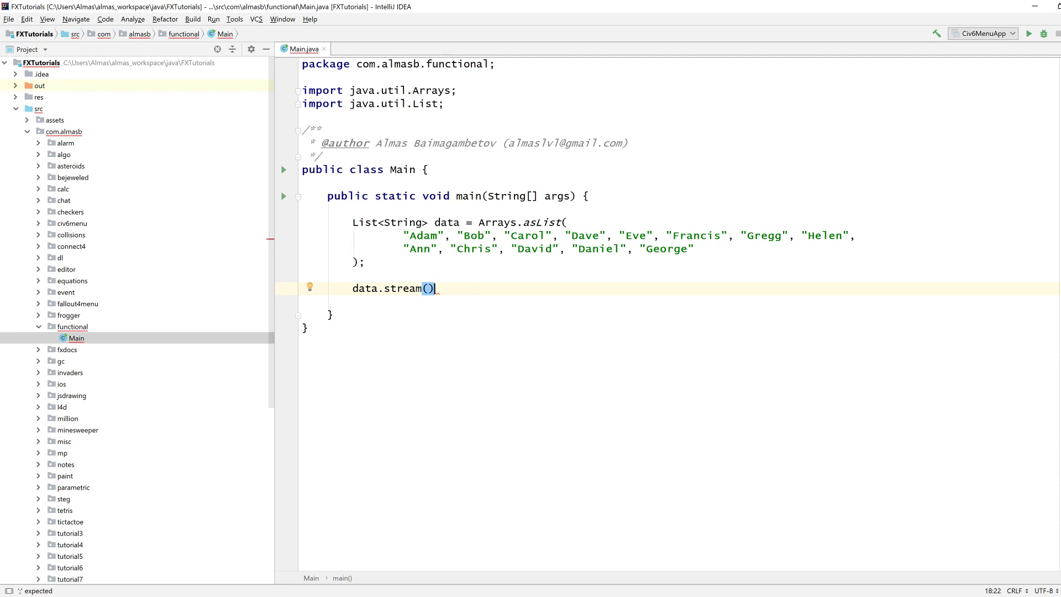
left_click(357, 223)
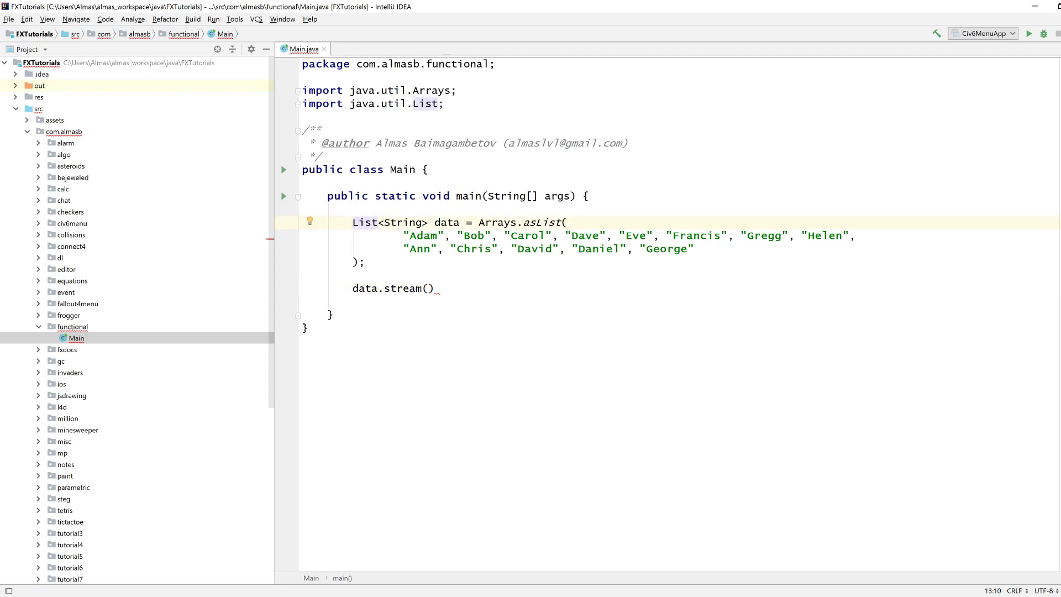
left_click(435, 288)
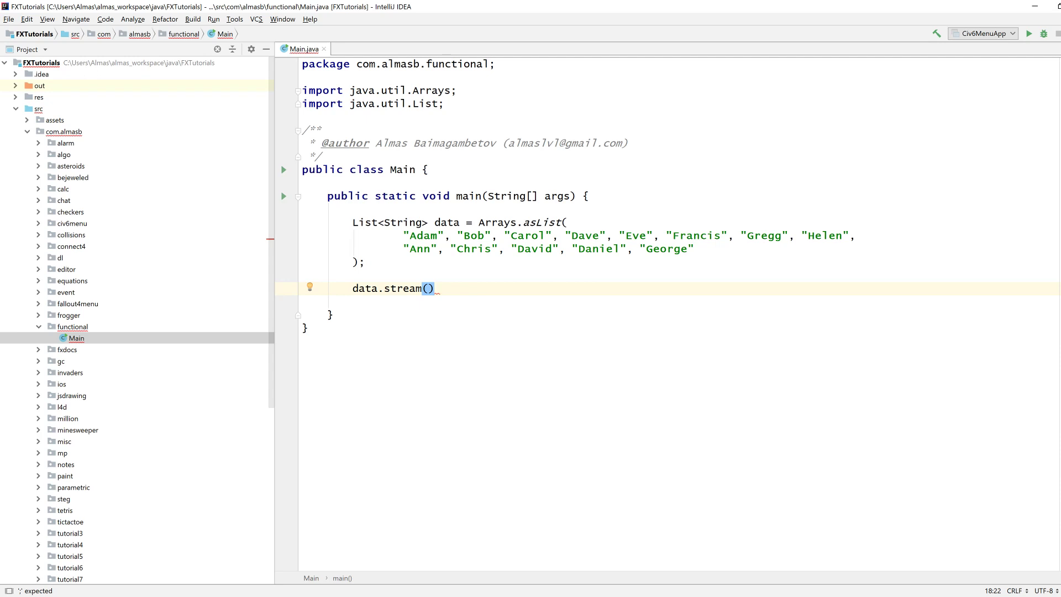
- Write // filter, // map and // collect comment headings with spacing between them
key("Up")
key("Return")
type("// ")
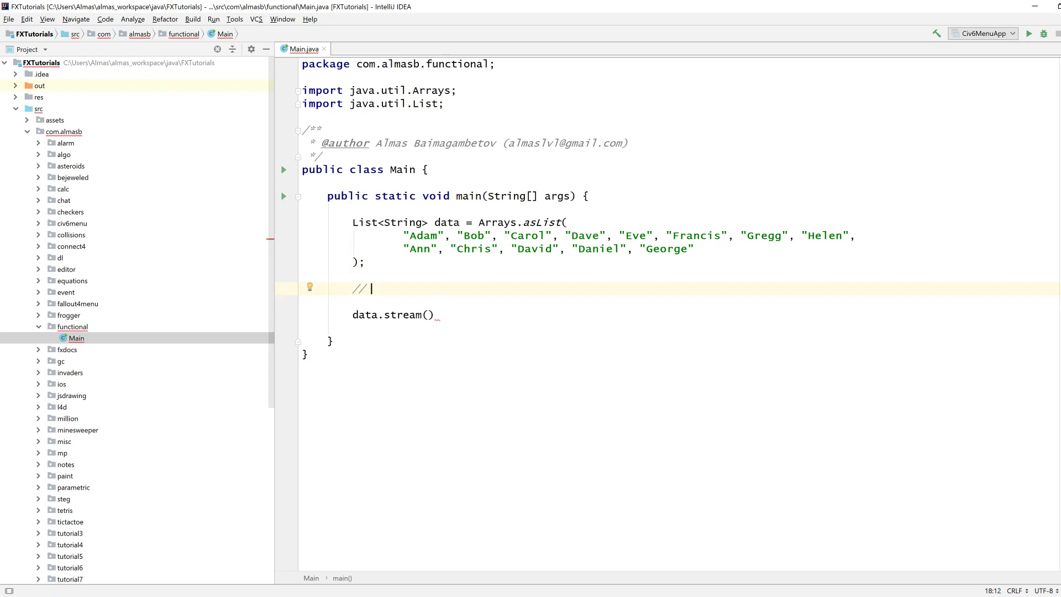
type("filte")
type("r")
key("Return")
type("// map")
key("Return")
key("Return")
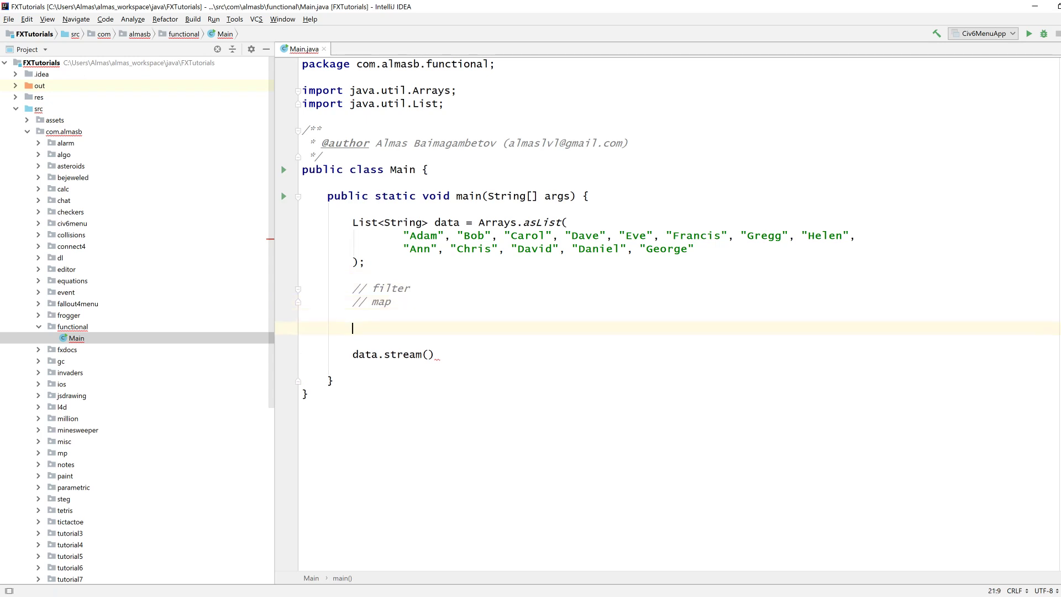
key("BackSpace")
type("// collect")
key("Up")
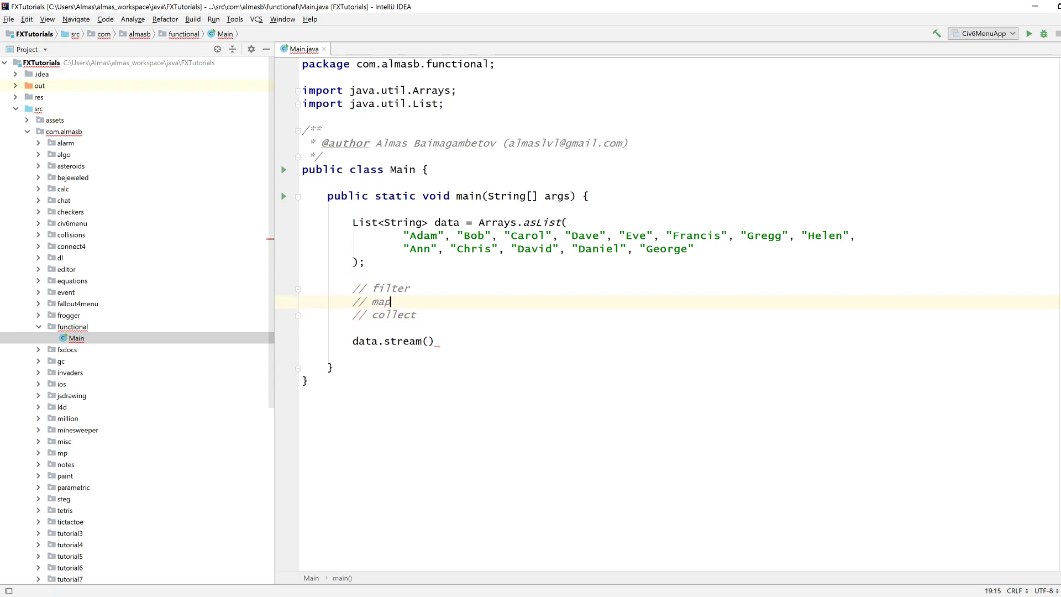
key("Up")
key("End")
key("Return")
key("Return")
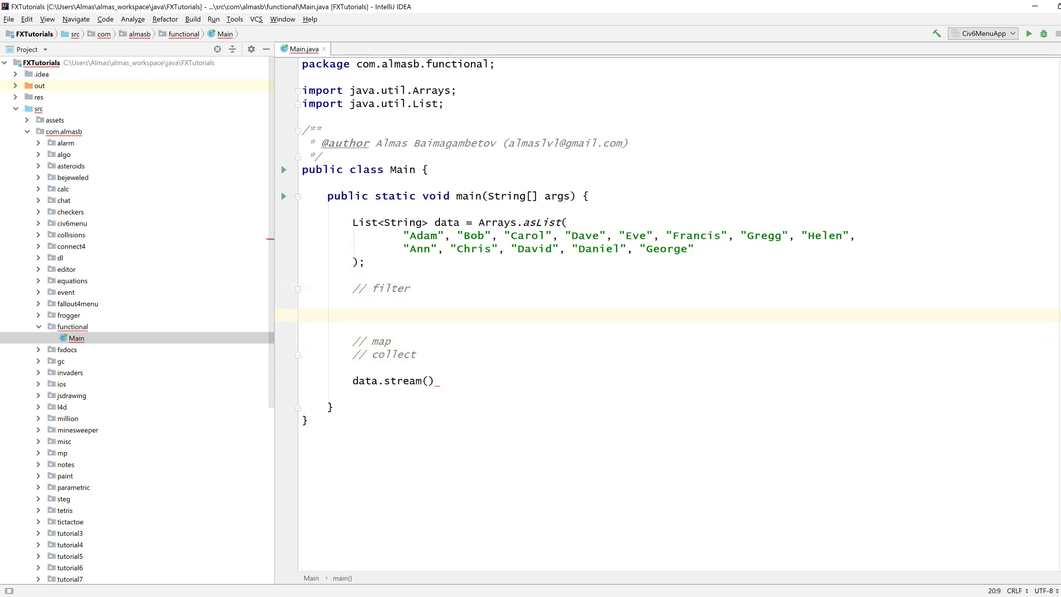
- Cut the data.stream() line and paste it under the // filter heading
key("ctrl+shift+Left")
key("ctrl+shift+Left")
key("ctrl+shift+Left")
key("ctrl+x")
key("Up")
key("Up")
key("Up")
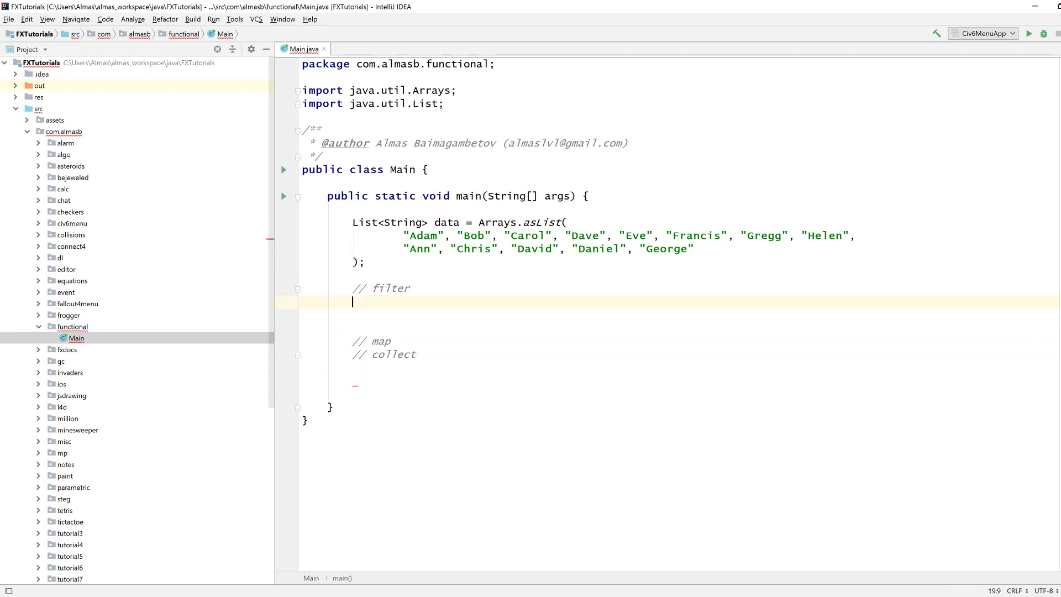
key("Down")
key("Up")
key("ctrl+v")
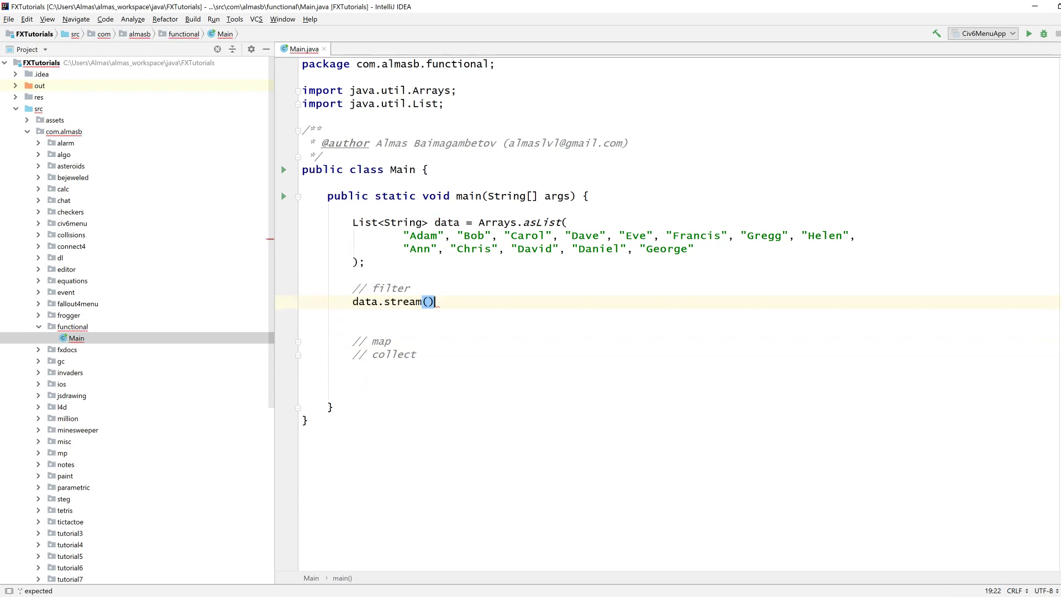
- Select the stream() call on the moved line to highlight it
key("ctrl+shift+Left")
key("Right")
key("shift+Left")
key("ctrl+shift+Left")
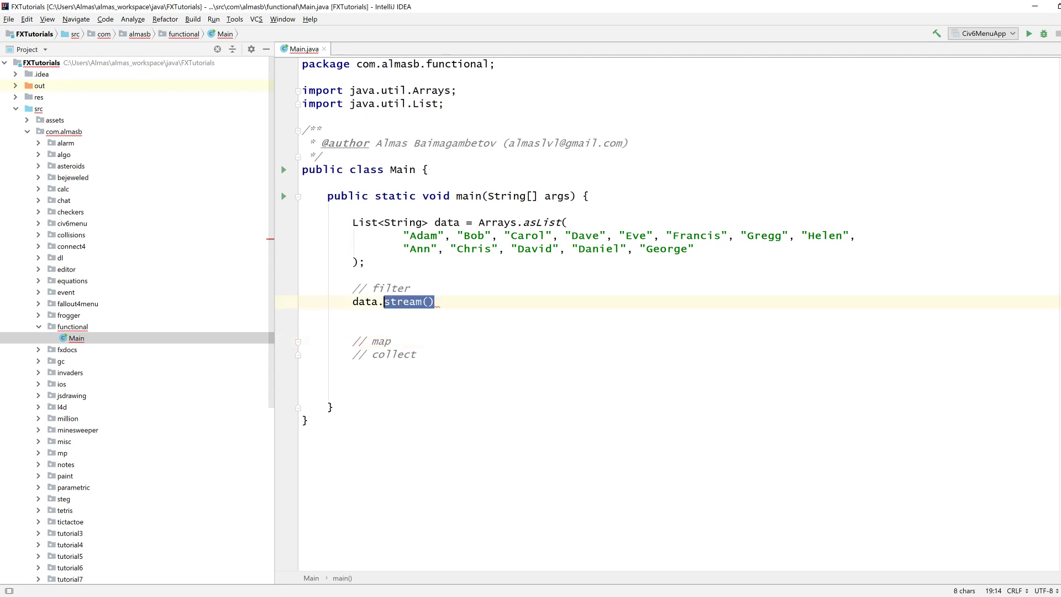
key("Down")
key("Down")
key("Up")
key("Up")
key("ctrl+shift+Left")
key("shift+Right")
- Append .filter() to data.stream(), pointing out the String element type in the declaration
key("Right")
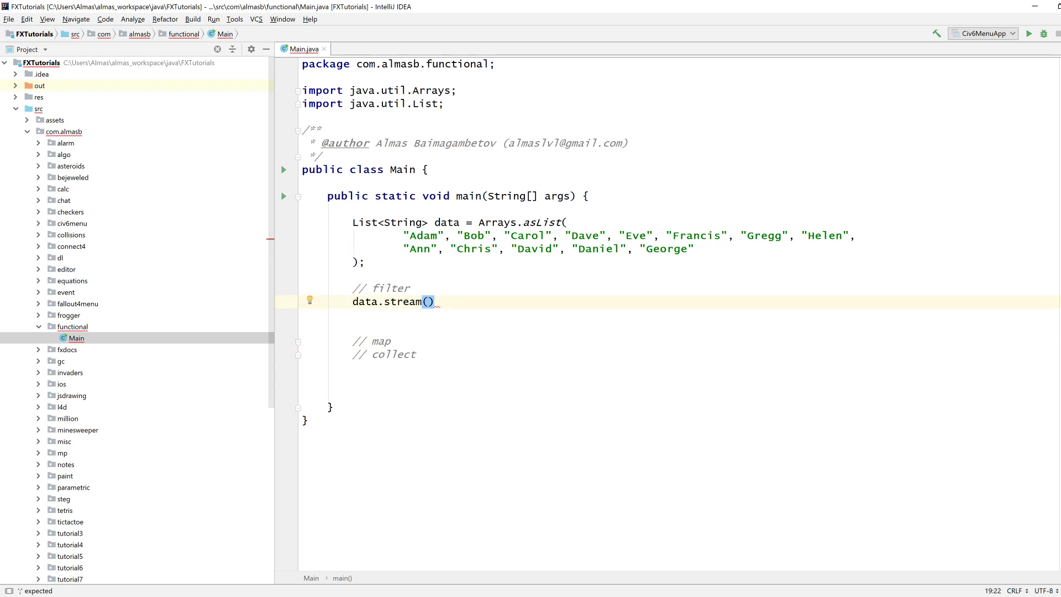
type(".fil")
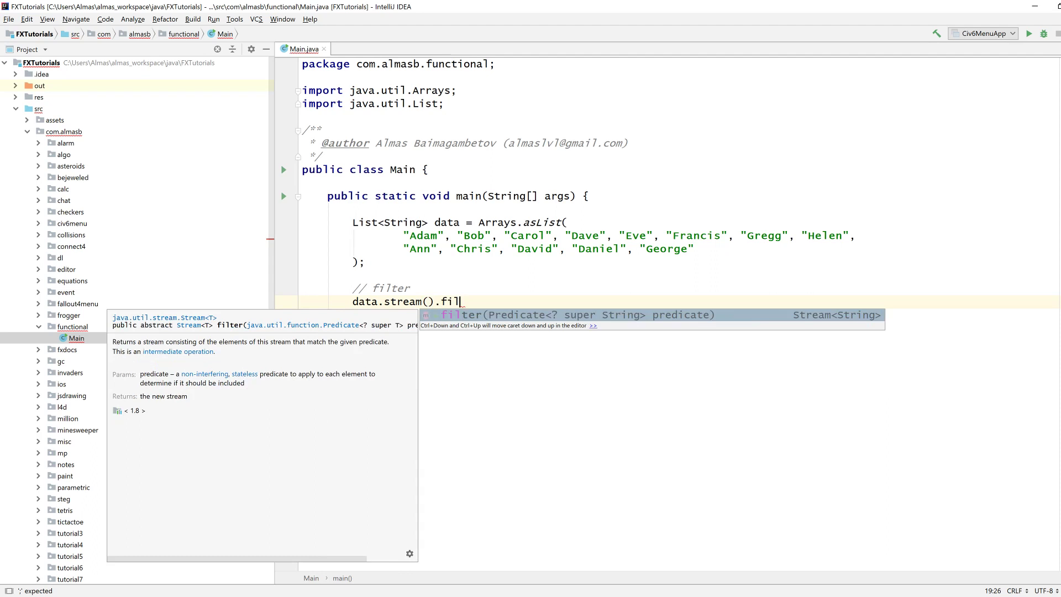
key("Return")
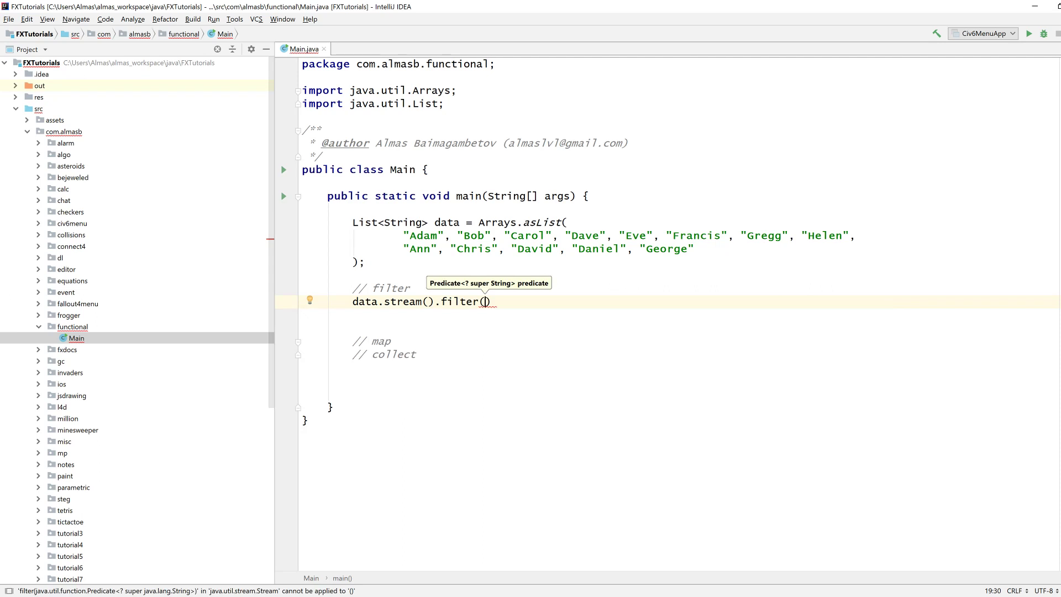
left_click(397, 223)
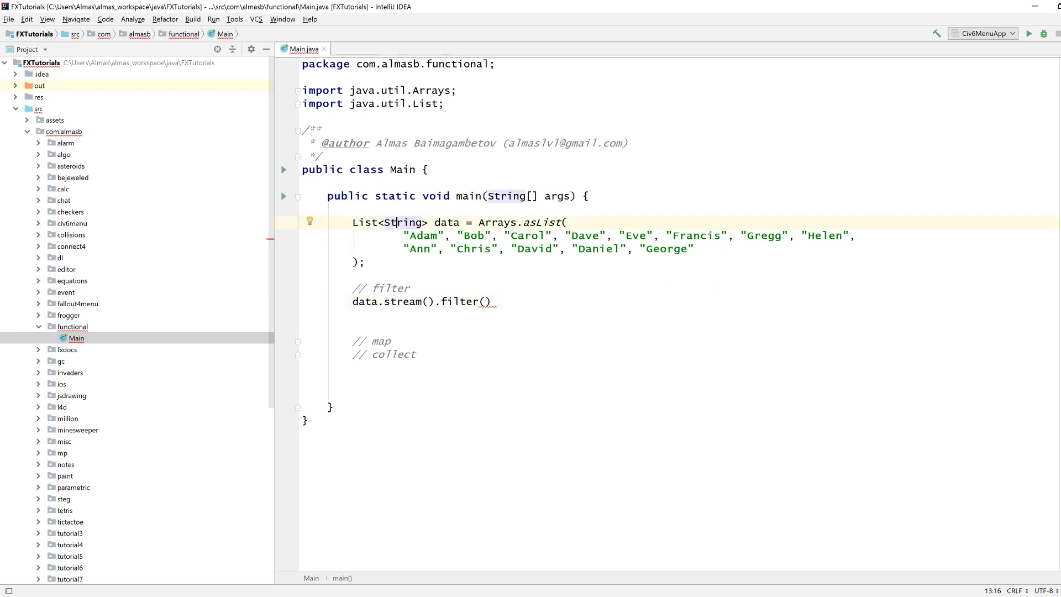
left_click(397, 301)
left_click(492, 301)
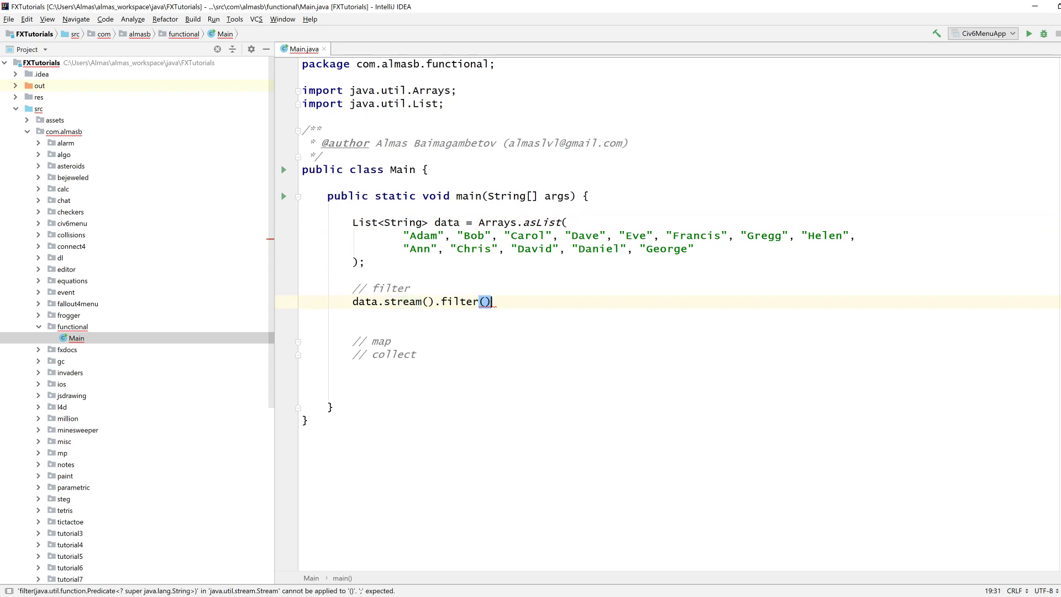
left_click(429, 301)
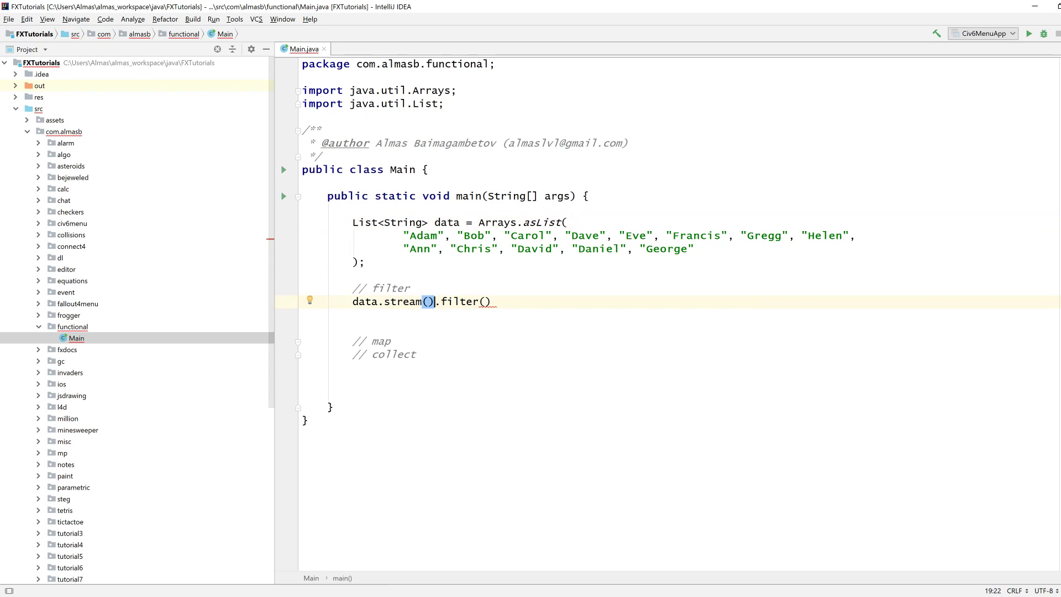
left_click(396, 222)
- Move .filter() onto its own indented line with the caret inside its empty parentheses
left_click(433, 301)
key("Return")
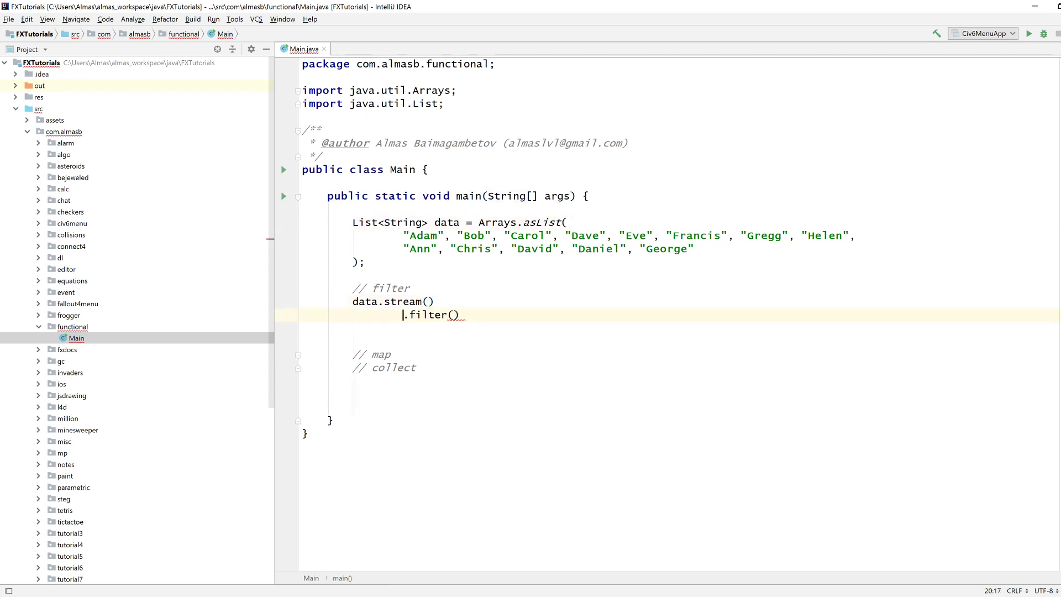
left_click(454, 314)
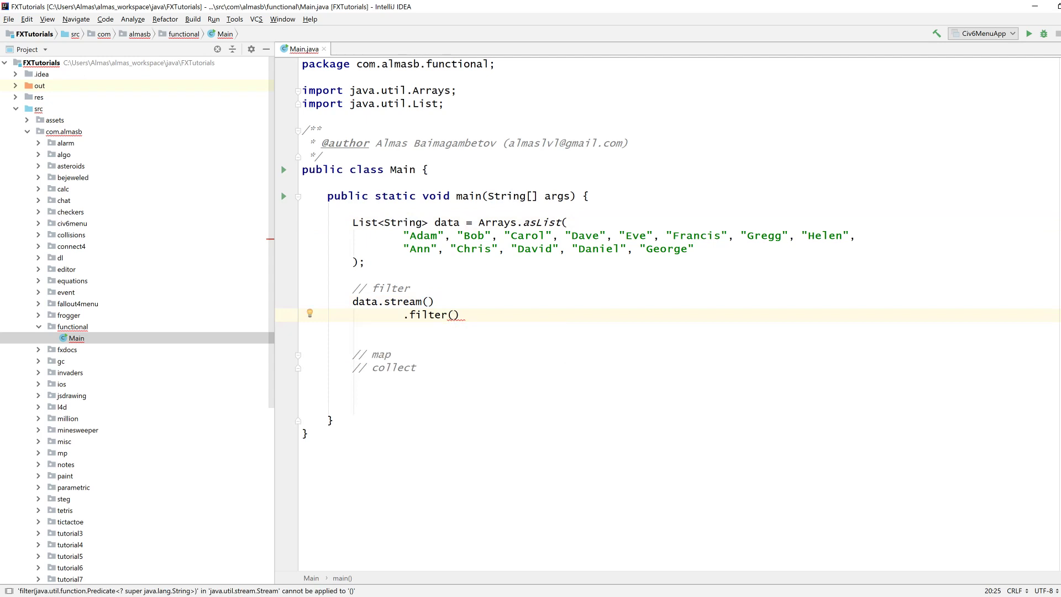
double_click(402, 222)
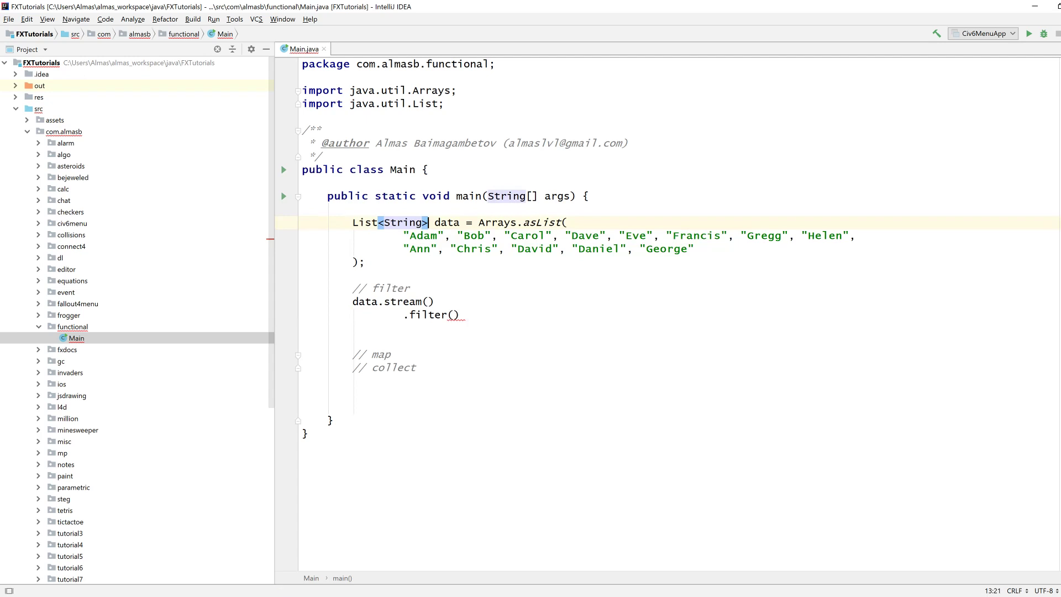
left_click(454, 315)
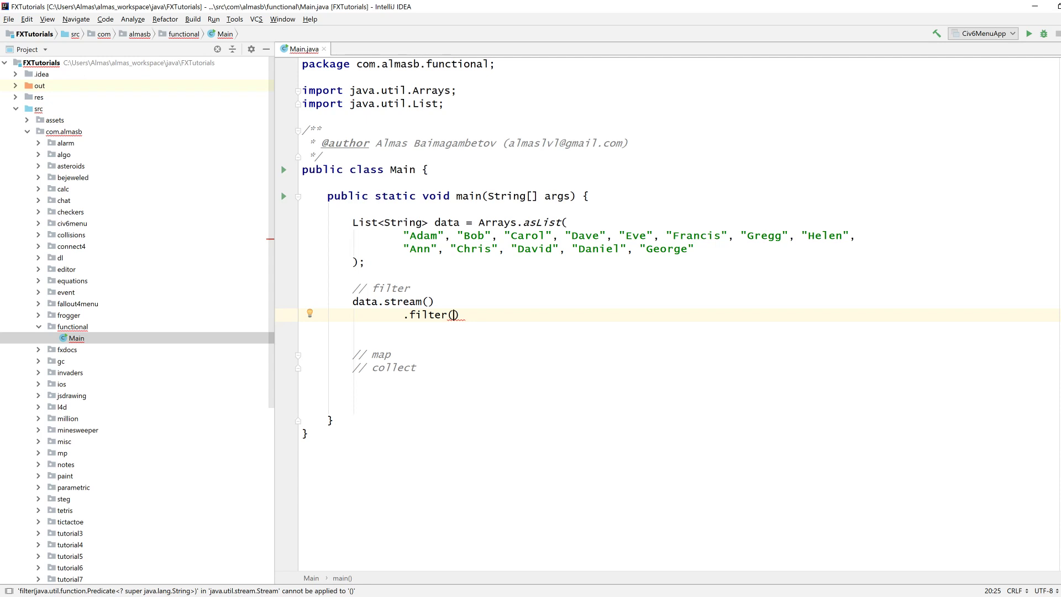
type("name ")
type("-> name.s")
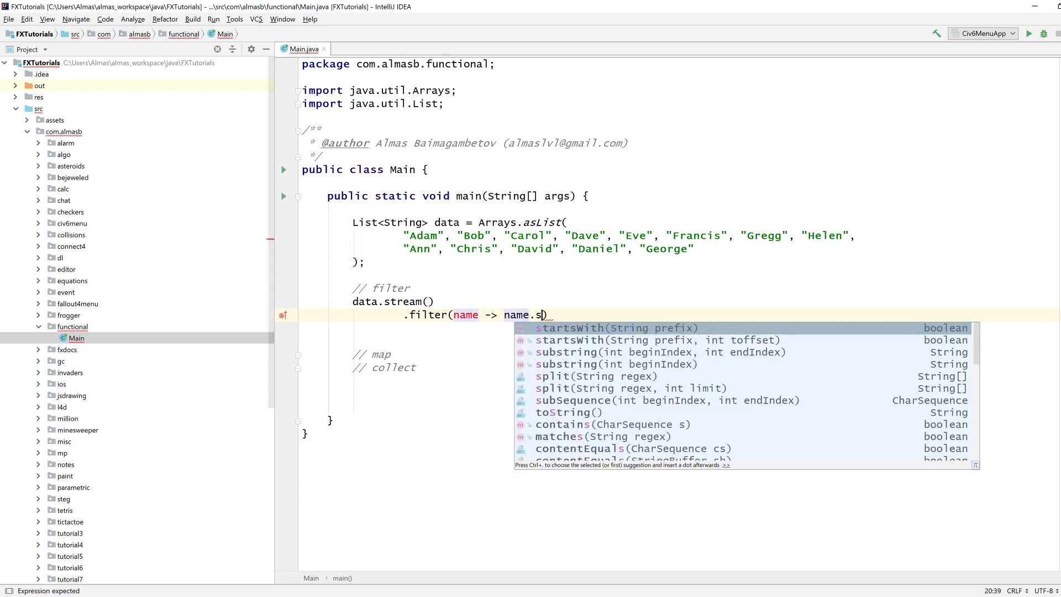
- Write the lambda name -> name.startsWith("A") inside filter and highlight it for explanation
key("Return")
type("\"A")
key("End")
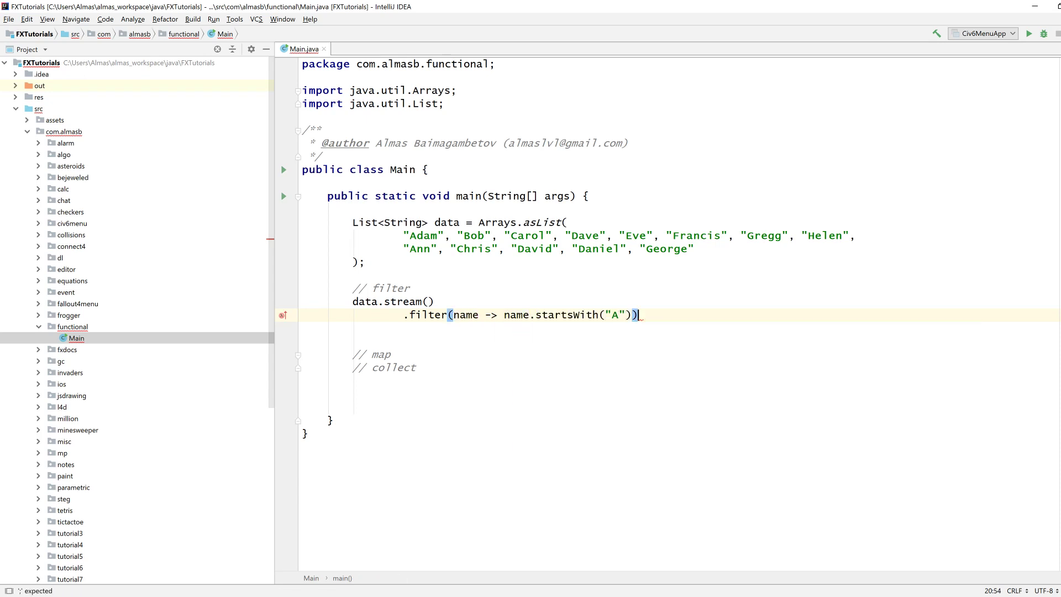
key("Return")
left_click_drag(453, 316, 632, 315)
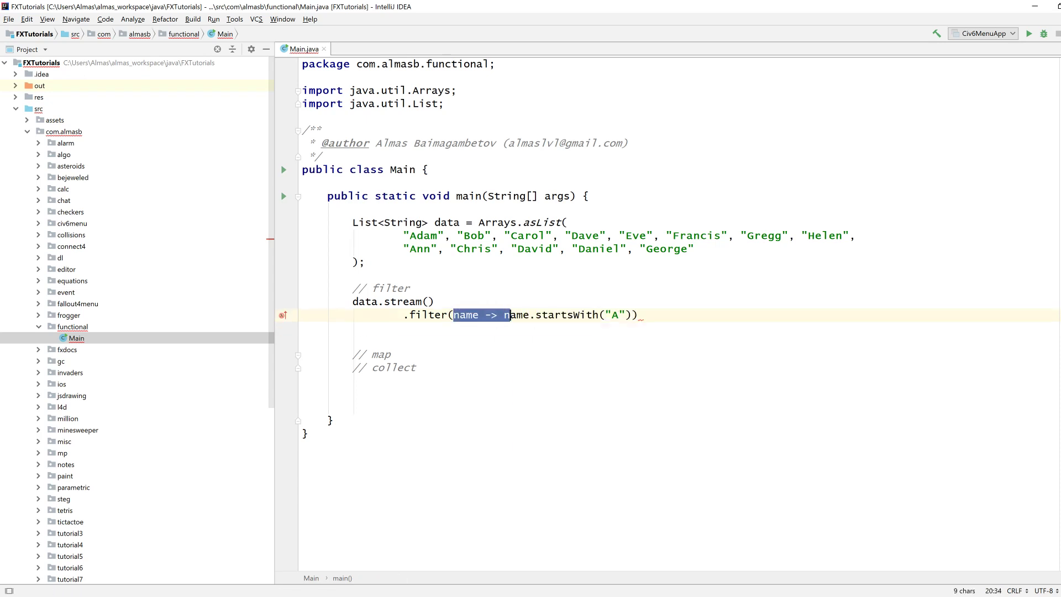
left_click(357, 341)
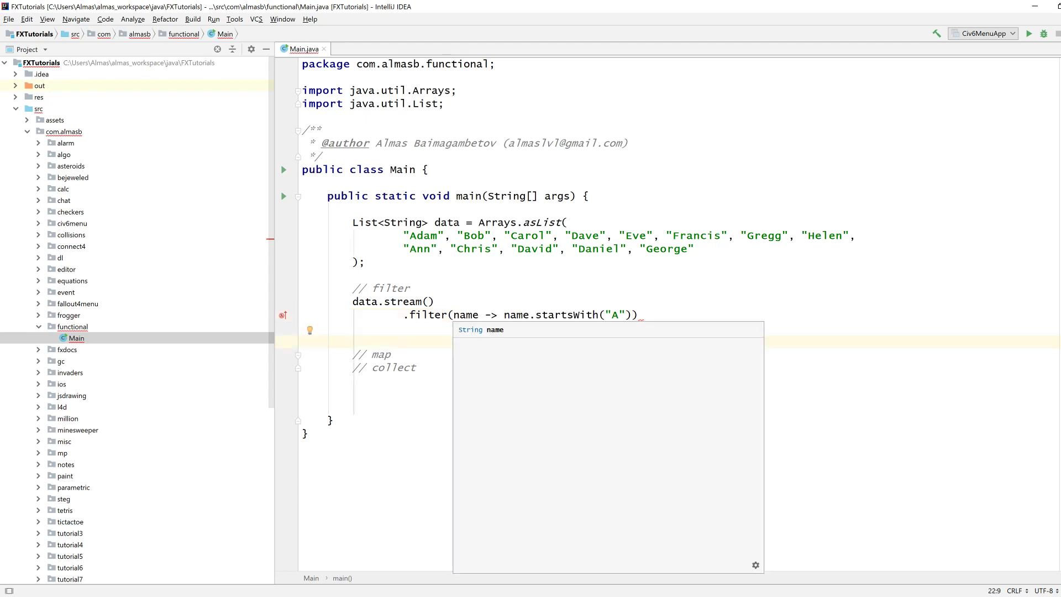
left_click_drag(454, 315, 627, 315)
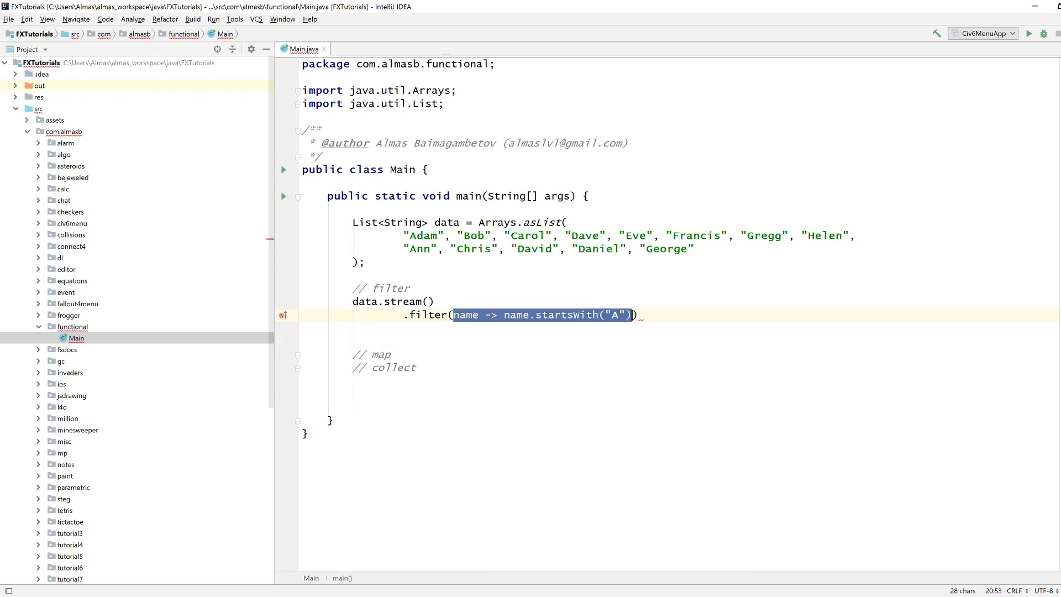
key("End")
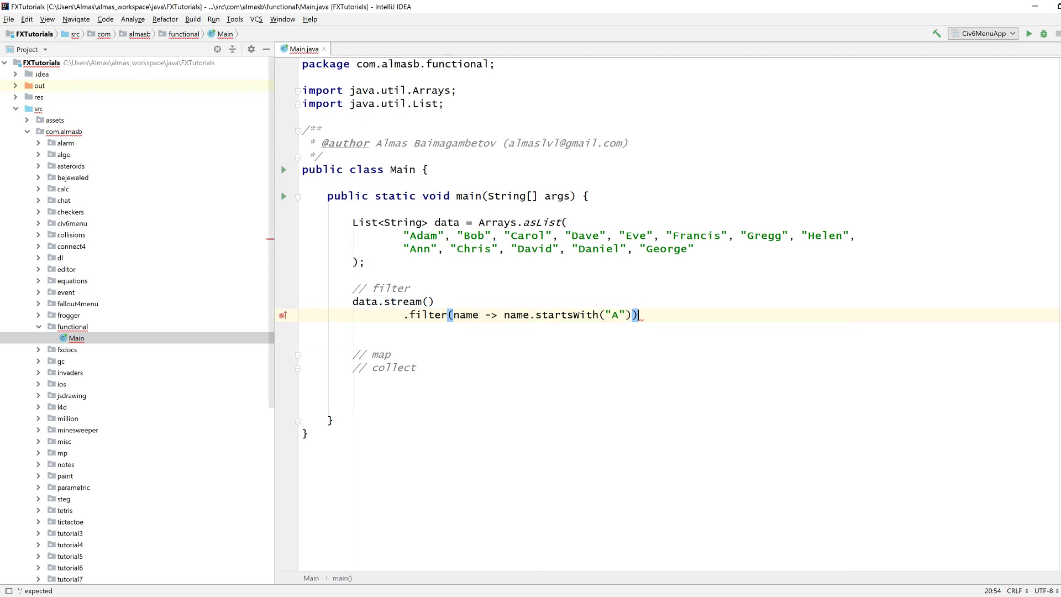
- Highlight the word filter and the names Adam through Ann in the list to relate them
key("Return")
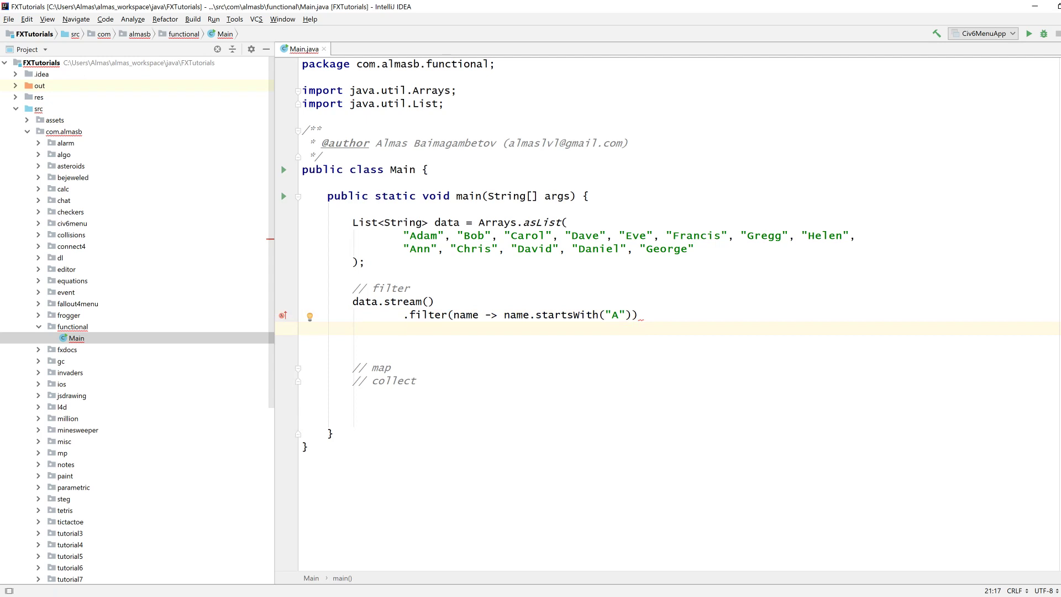
double_click(432, 314)
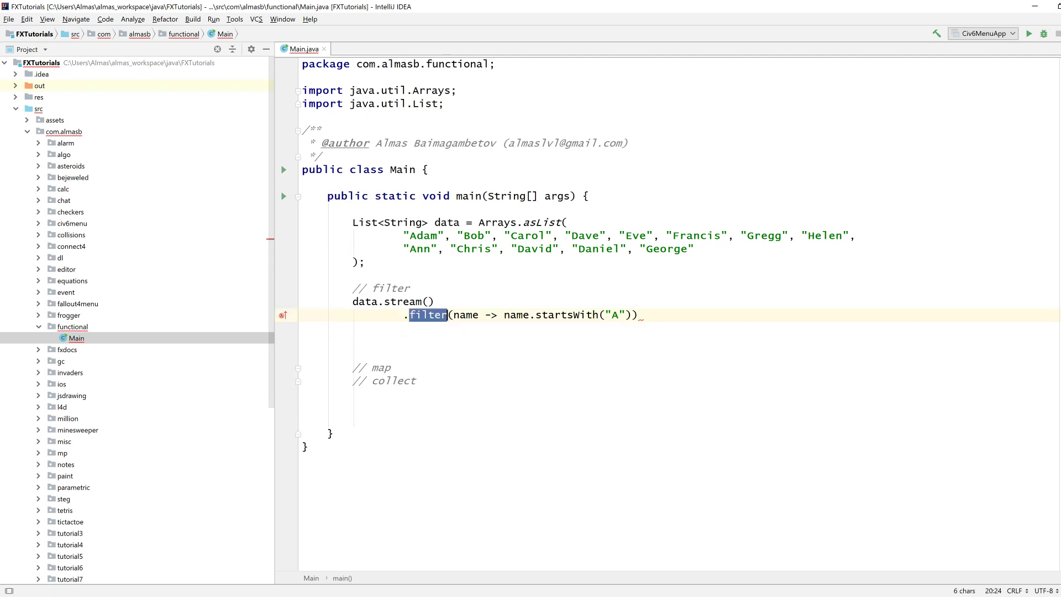
key("Down")
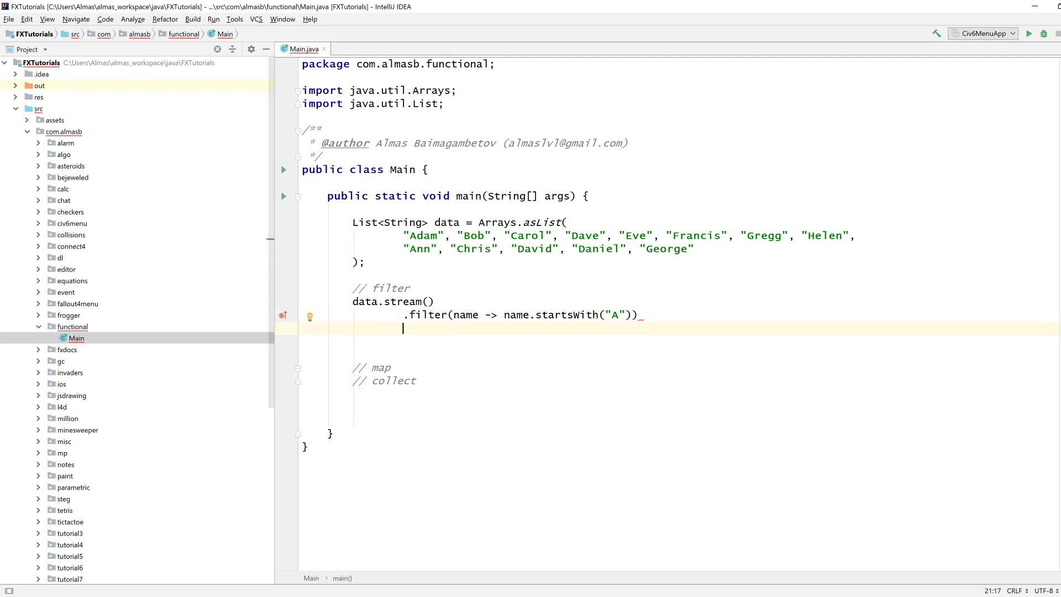
left_click(422, 236)
left_click_drag(404, 235, 438, 249)
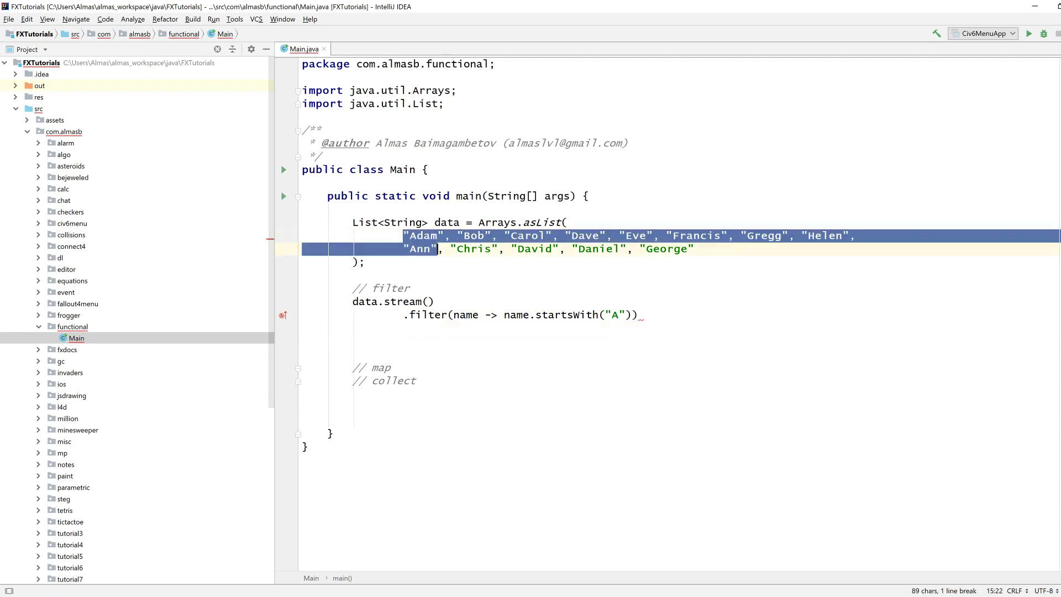
key("Down")
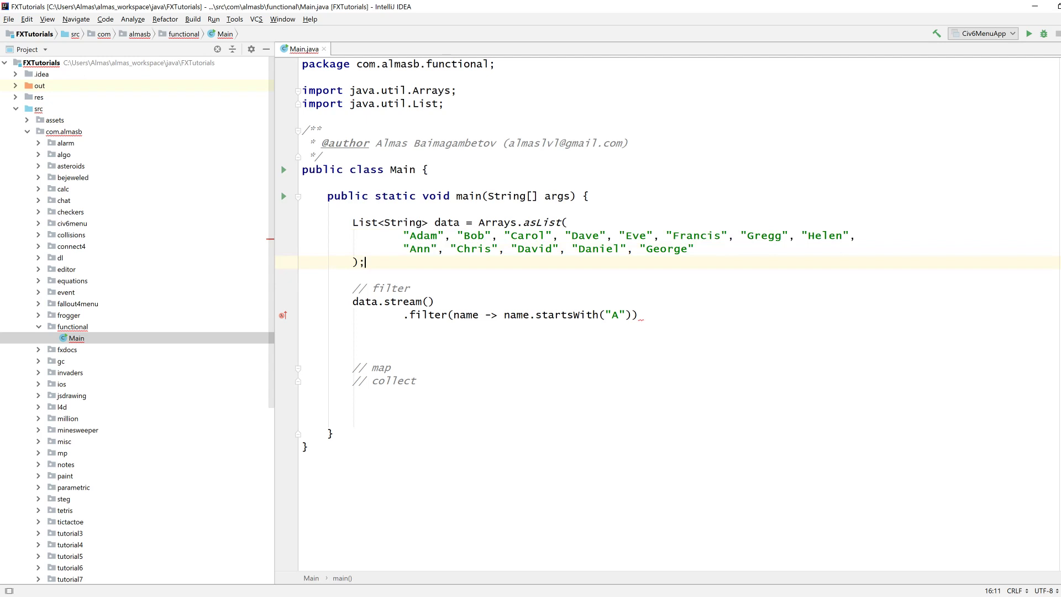
left_click(615, 315)
key("End")
key("Return")
- Highlight the filter condition and the whole names list, returning to the empty line below the filter
left_click_drag(453, 315, 632, 315)
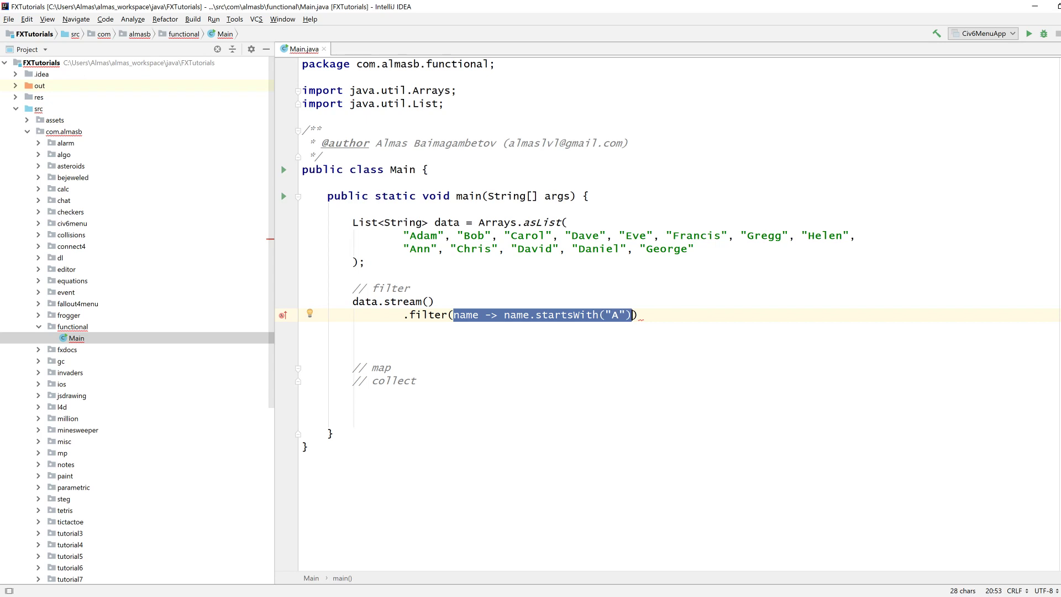
left_click_drag(404, 236, 695, 248)
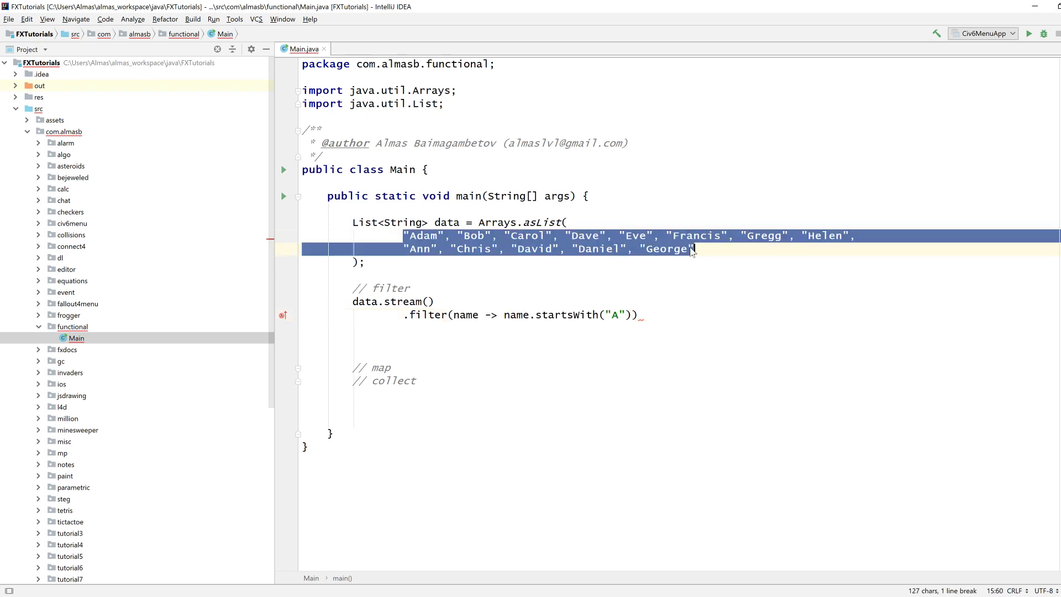
left_click(632, 315)
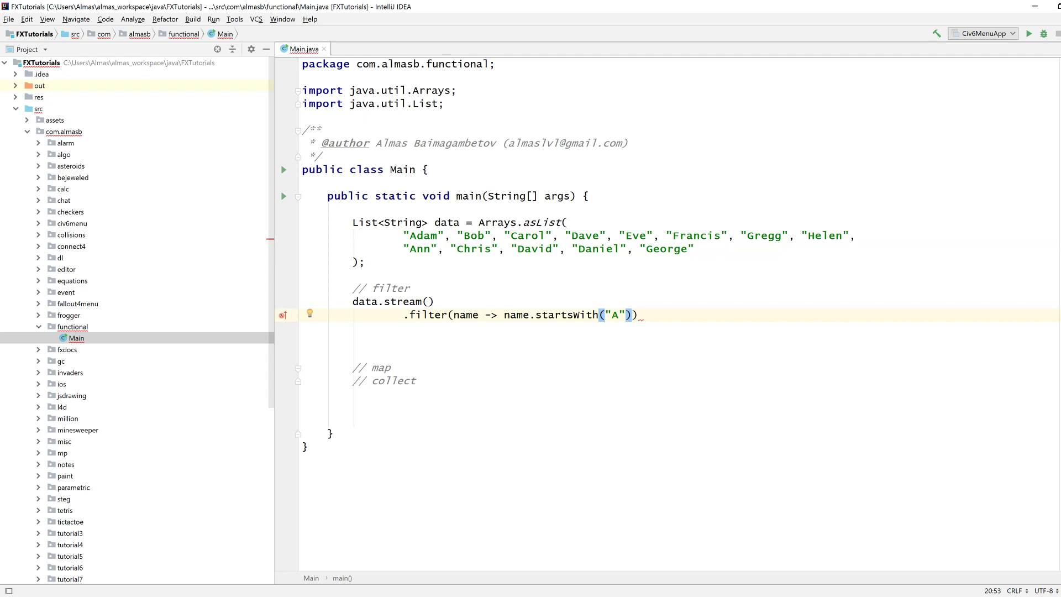
left_click_drag(453, 315, 632, 315)
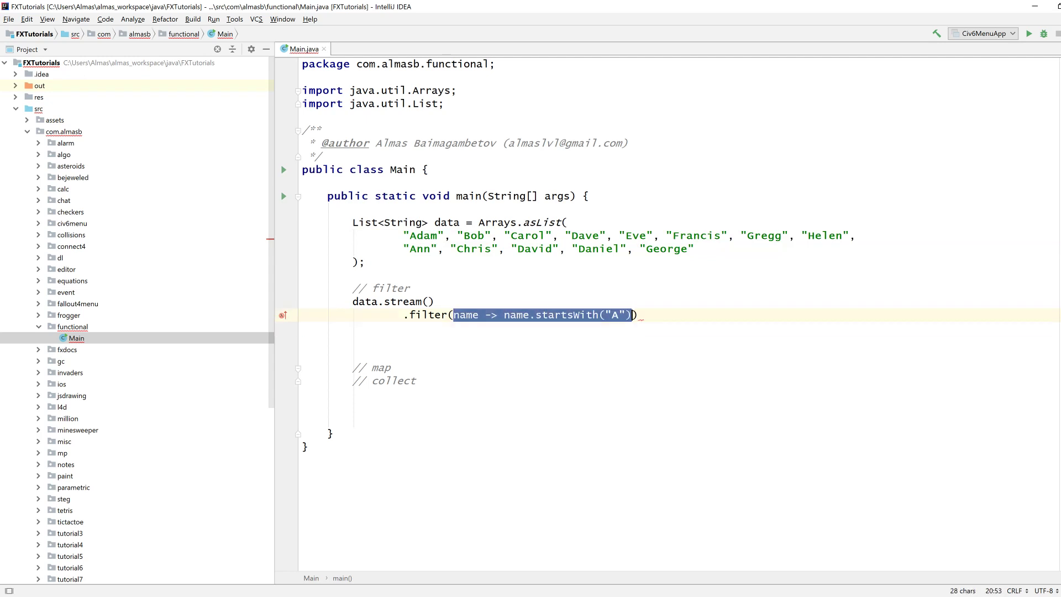
left_click(403, 327)
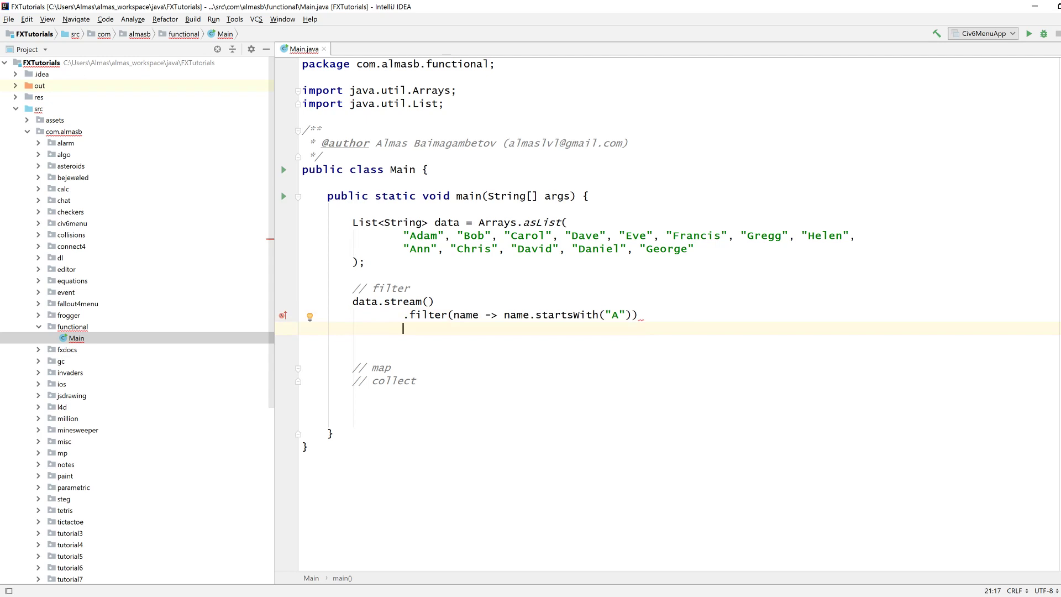
left_click(376, 288)
left_click(391, 368)
left_click(403, 327)
type(".")
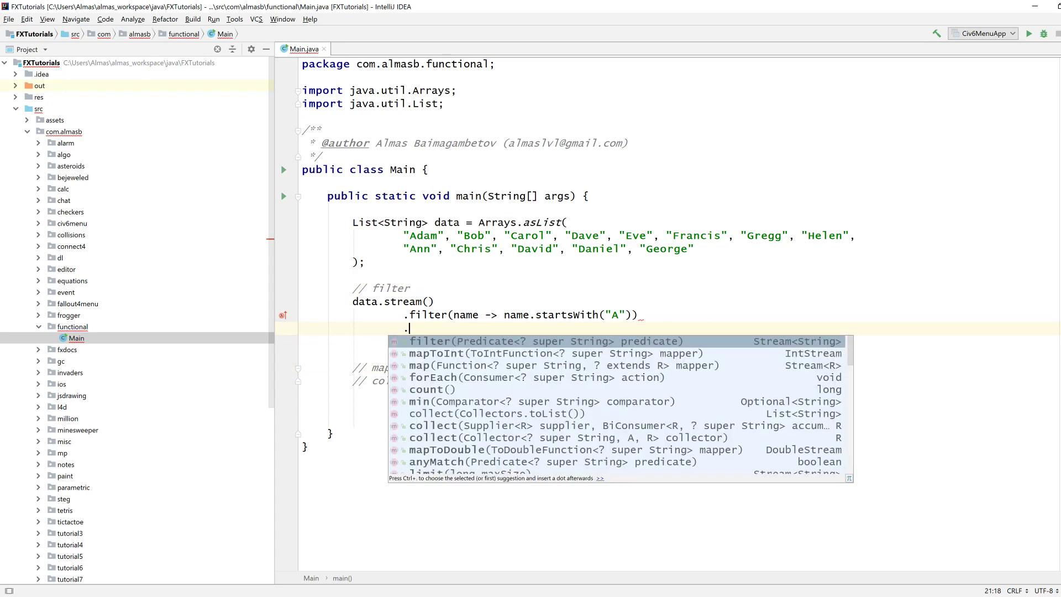
type("fo")
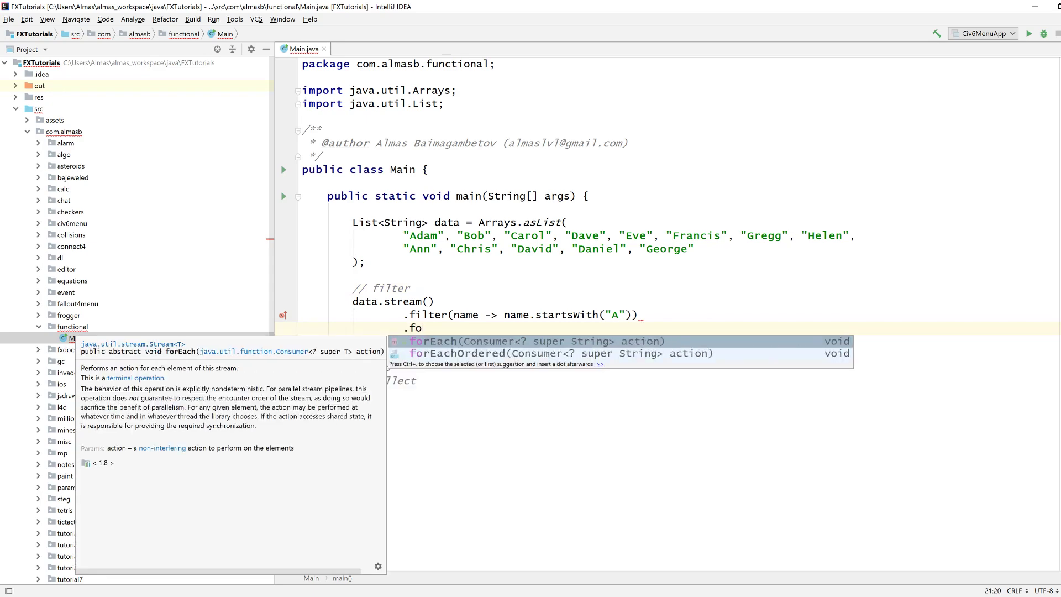
- Add .forEach(name -> System.out.println(name)) and show where the name parameter is used
key("Return")
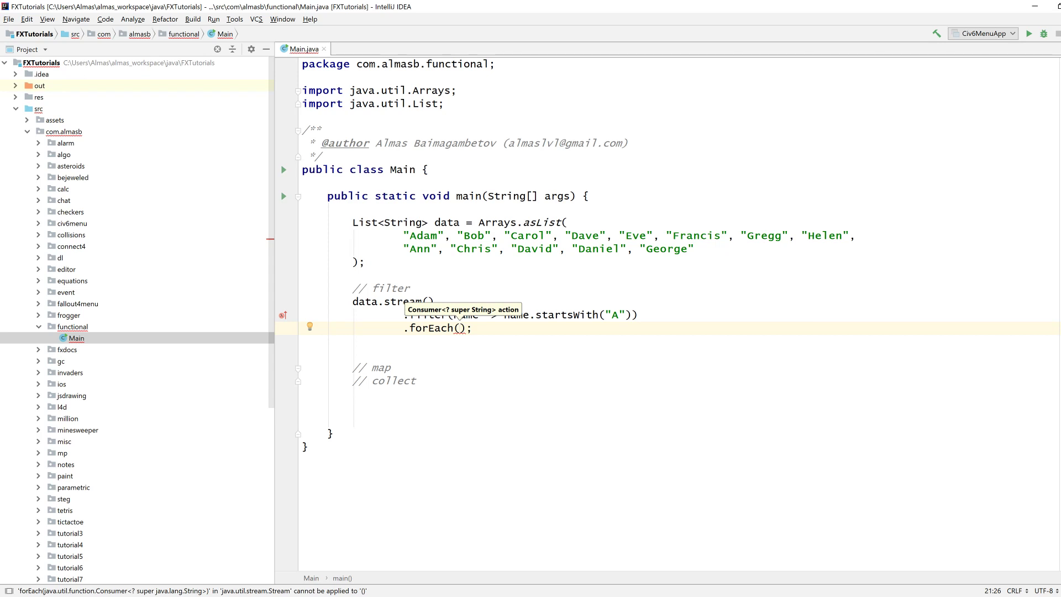
type("name -")
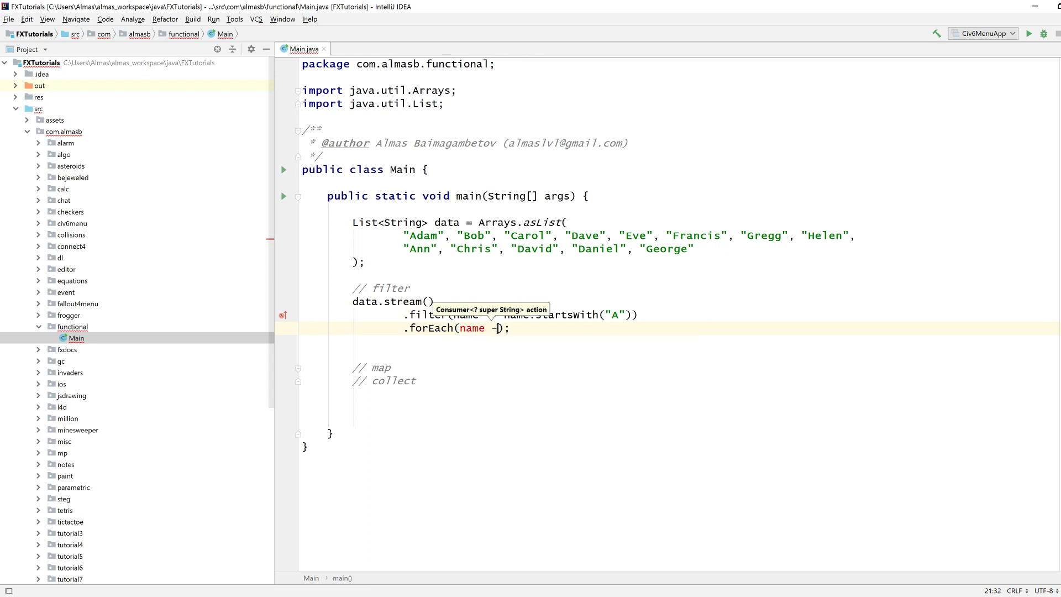
type("> sout")
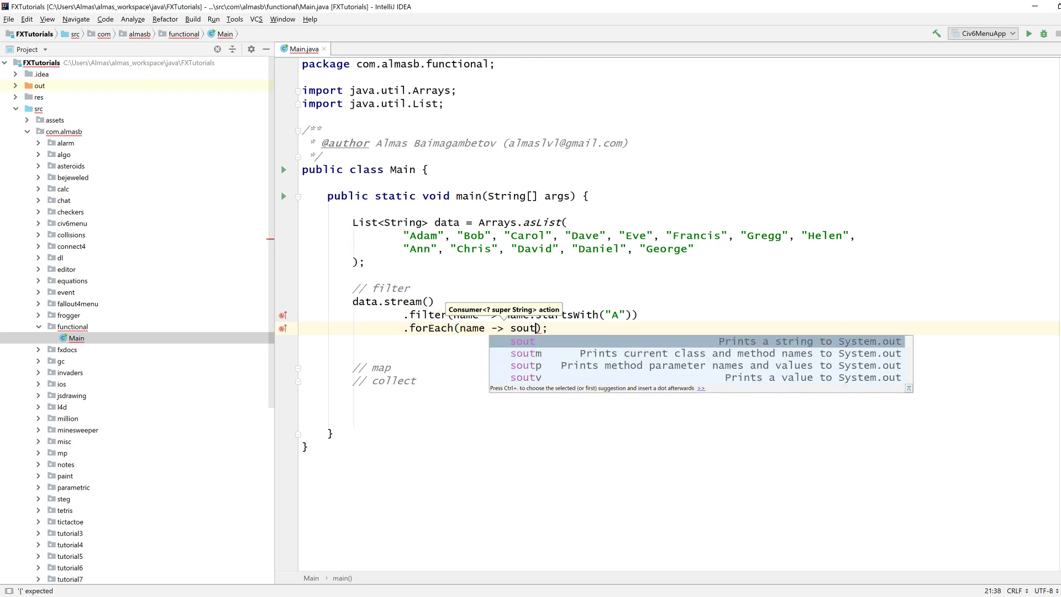
key("Tab")
type("name")
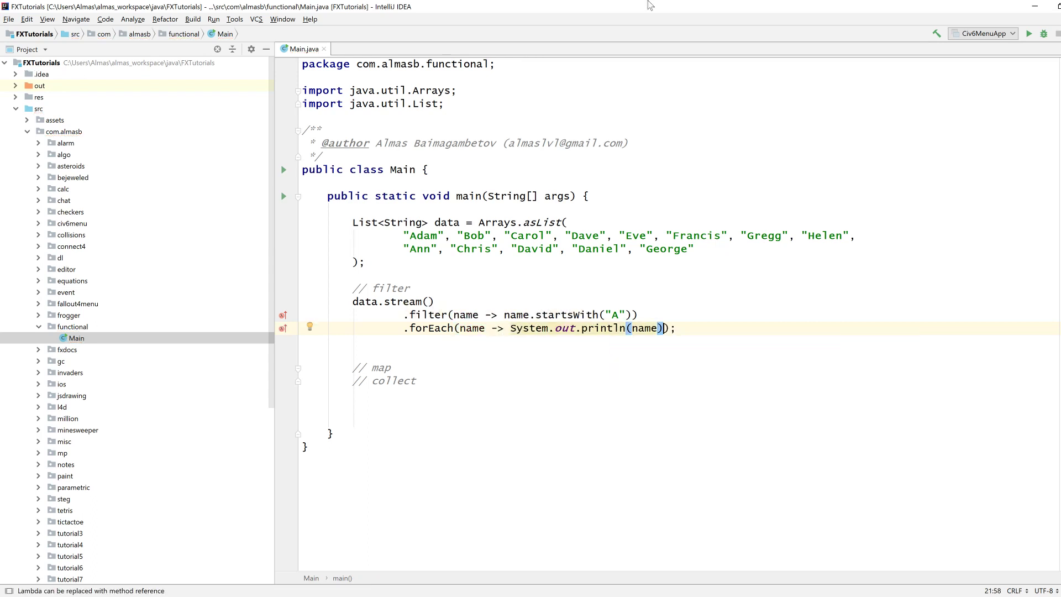
left_click(545, 327)
key("Left")
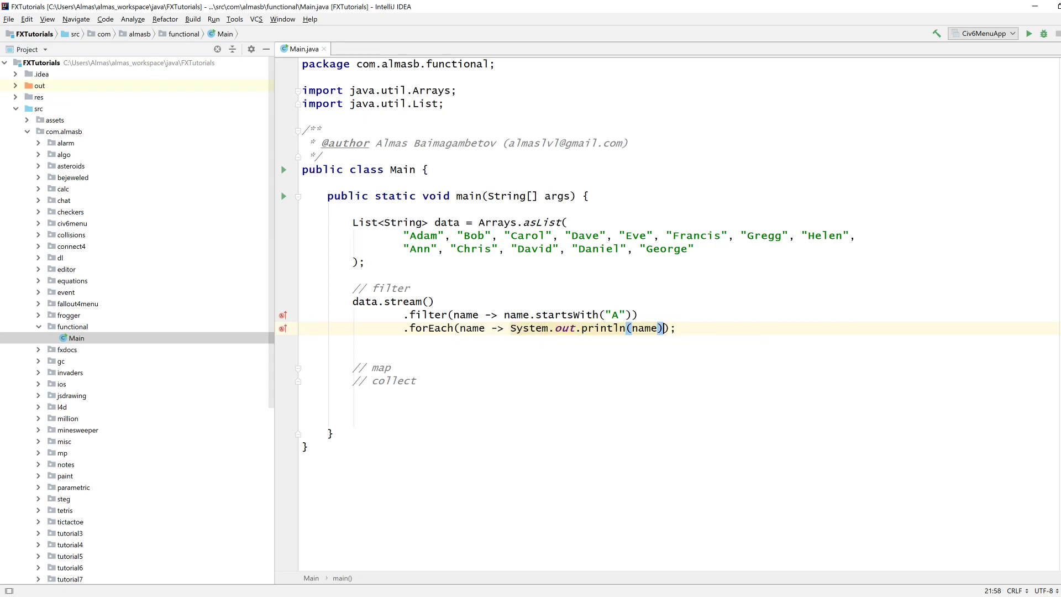
key("ctrl+Left")
key("ctrl+w")
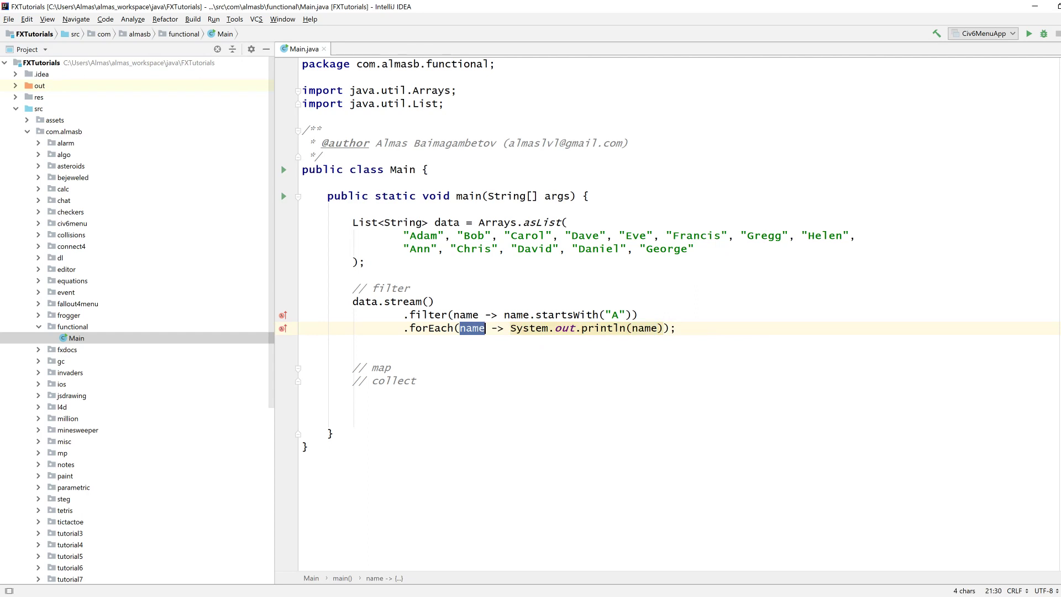
key("Down")
key("Up")
key("End")
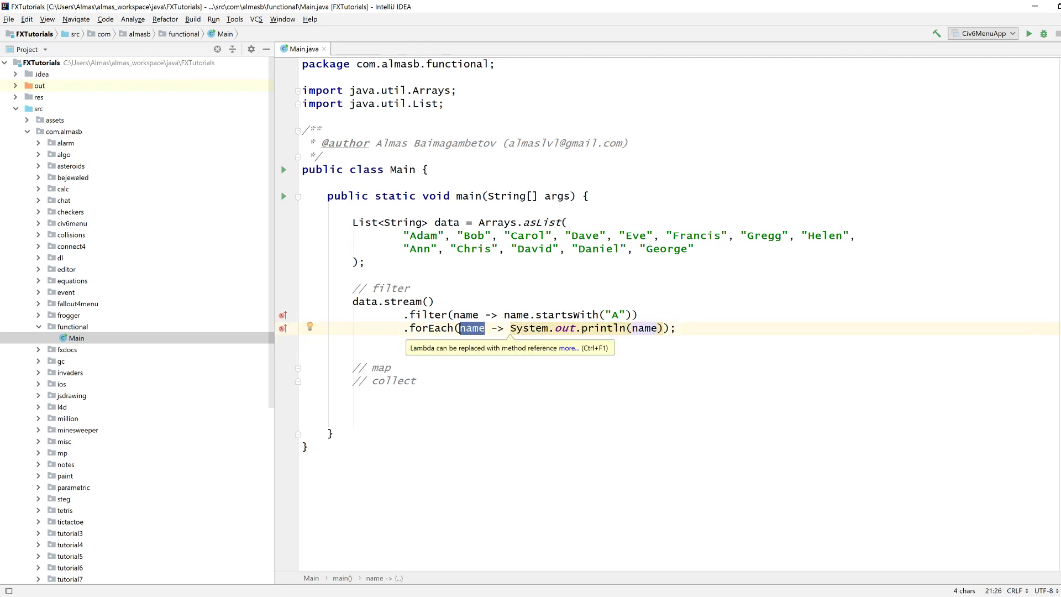
key("End")
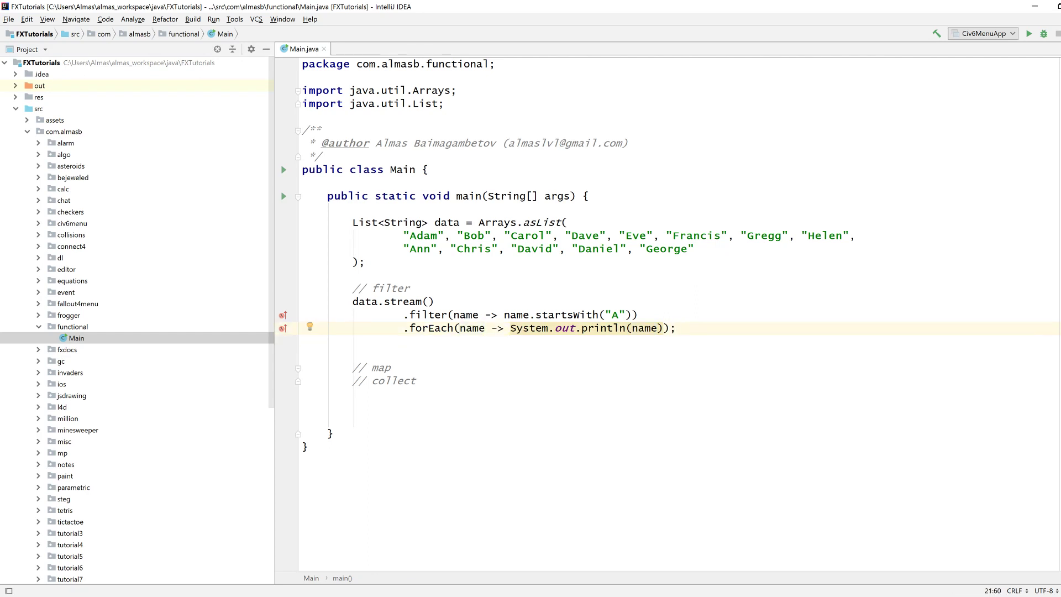
- Run Main.main() and point out Adam and Ann in the output
left_click(728, 302)
right_click(727, 303)
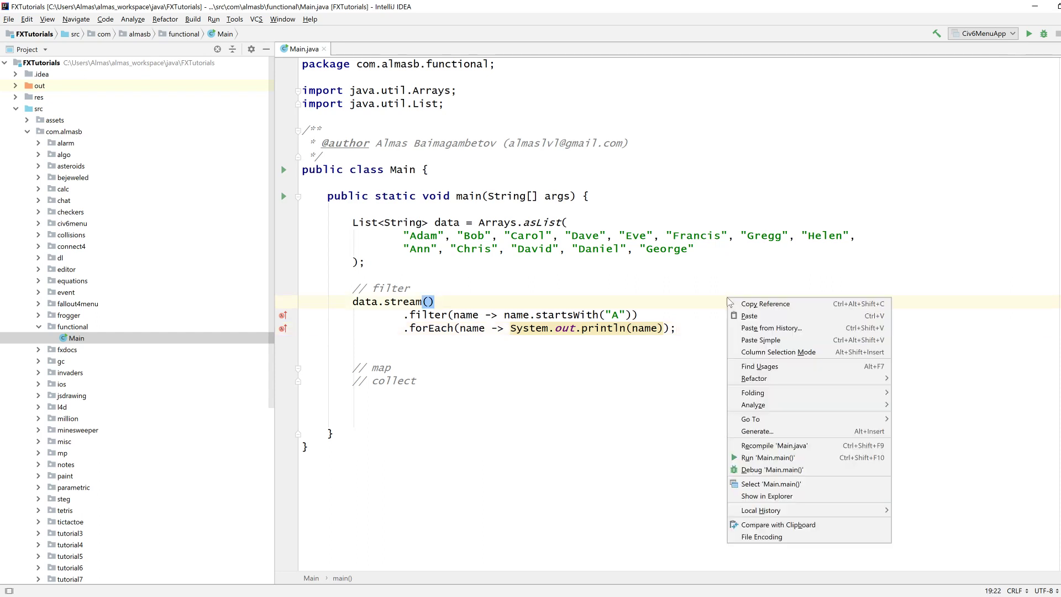
left_click(752, 458)
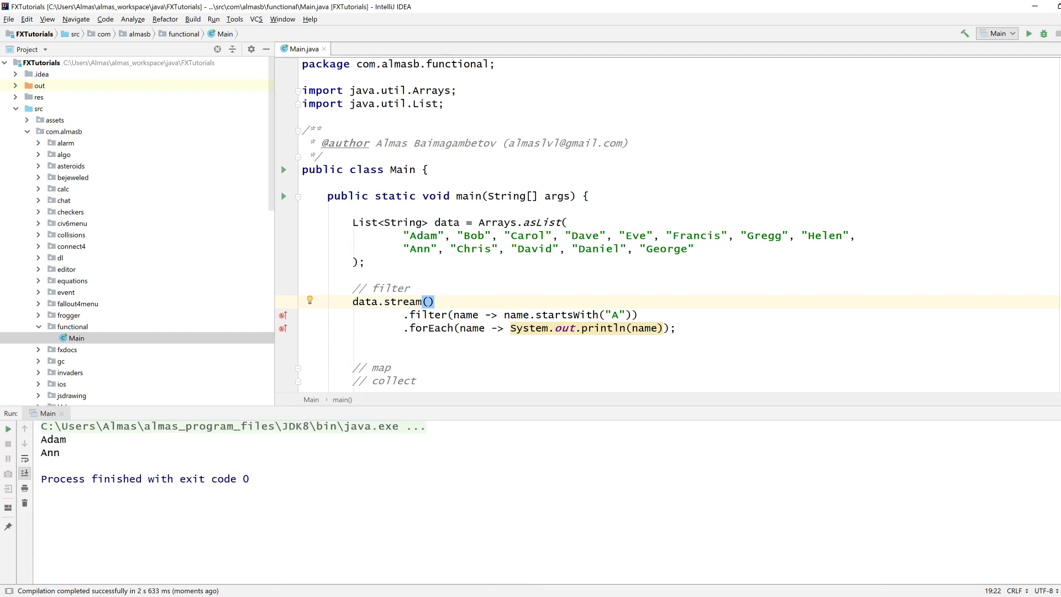
double_click(54, 440)
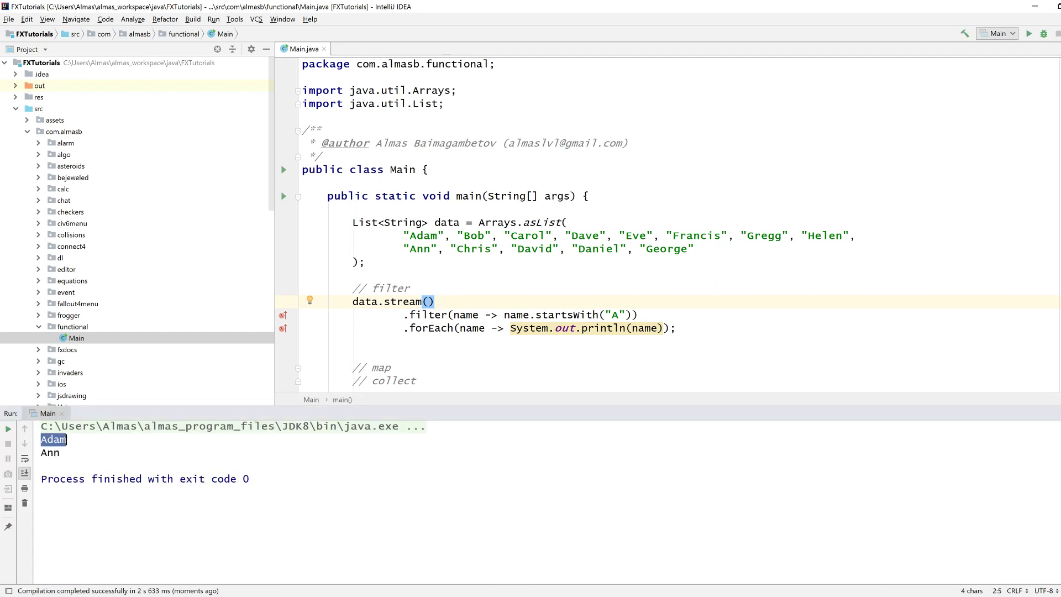
double_click(50, 453)
left_click(60, 453)
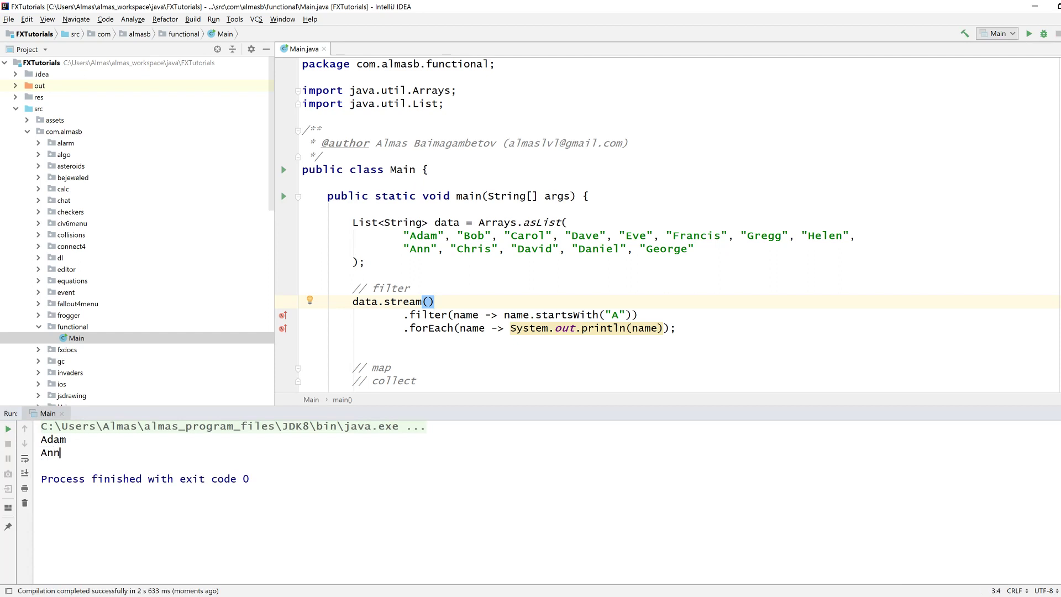
- Change startsWith("A") to "D" and rerun so the output lists Dave, David and Daniel
double_click(614, 314)
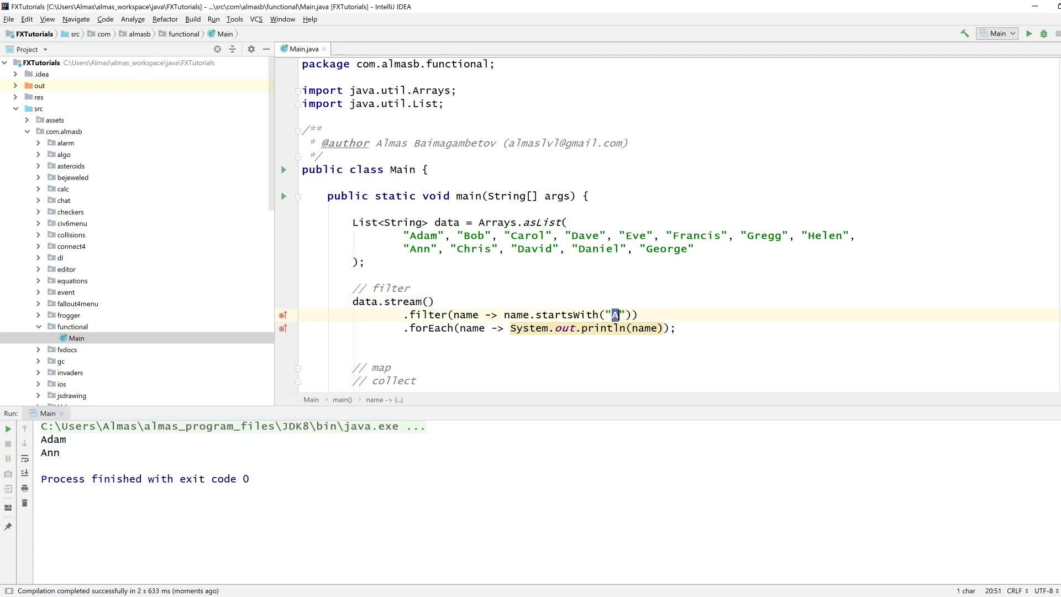
type("D")
key("End")
key("shift+F10")
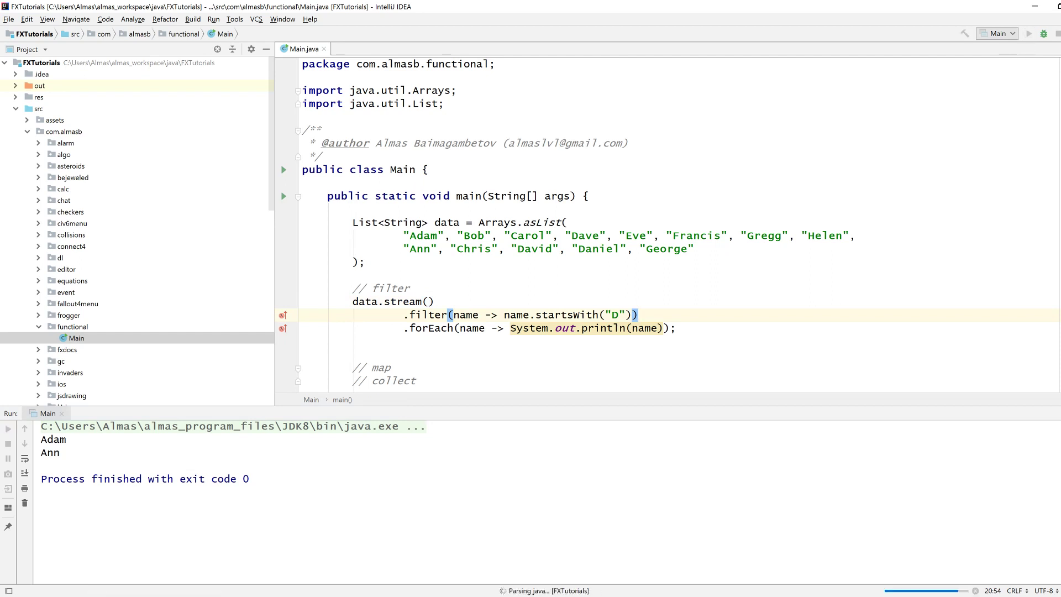
key("alt+4")
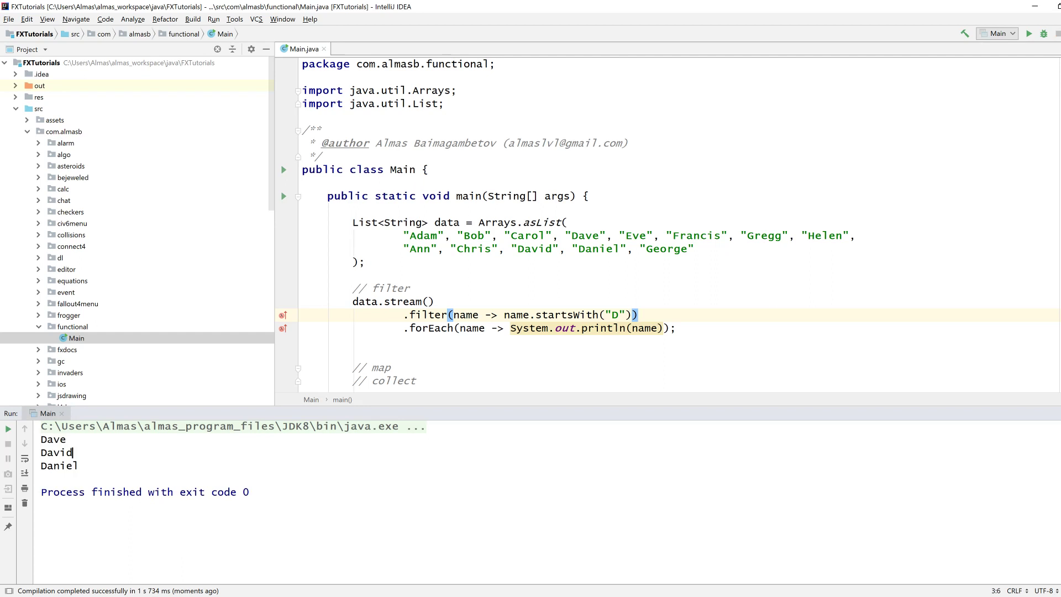
key("Down")
key("Down")
key("Escape")
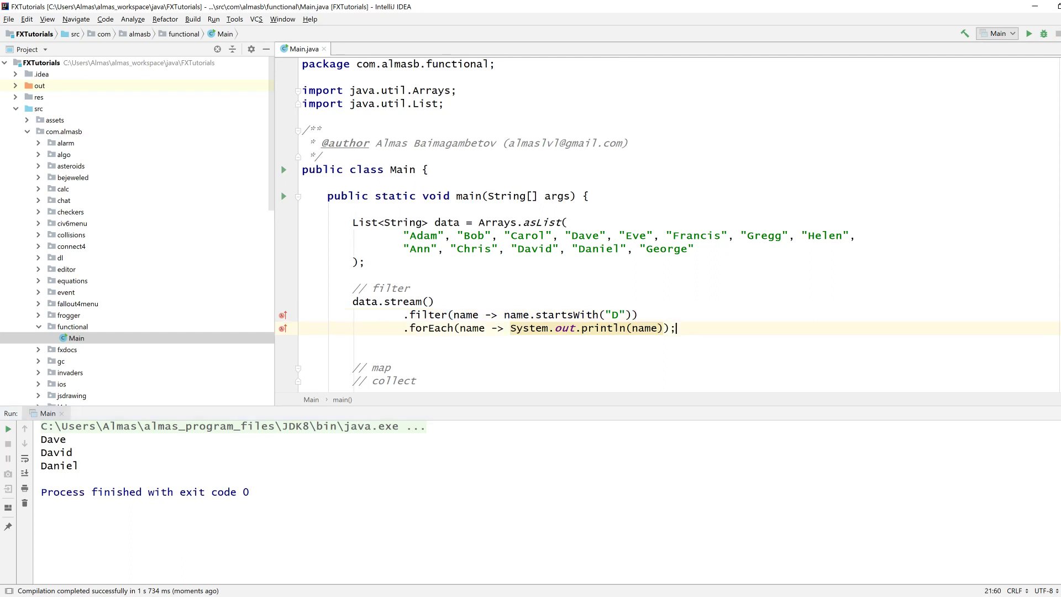
- Start a data.stream().map(...) pipeline under the // map comment, with map on its own line
left_click(680, 328)
left_click(402, 169)
scroll(403, 169, "up", 1)
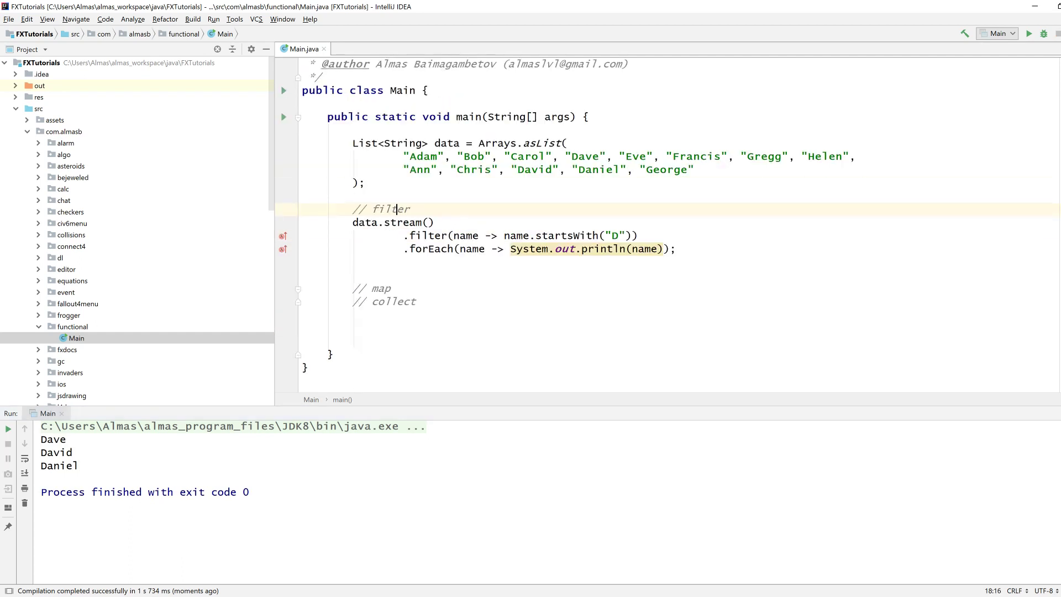
left_click(431, 288)
key("Return")
key("Return")
key("Up")
key("Up")
key("Up")
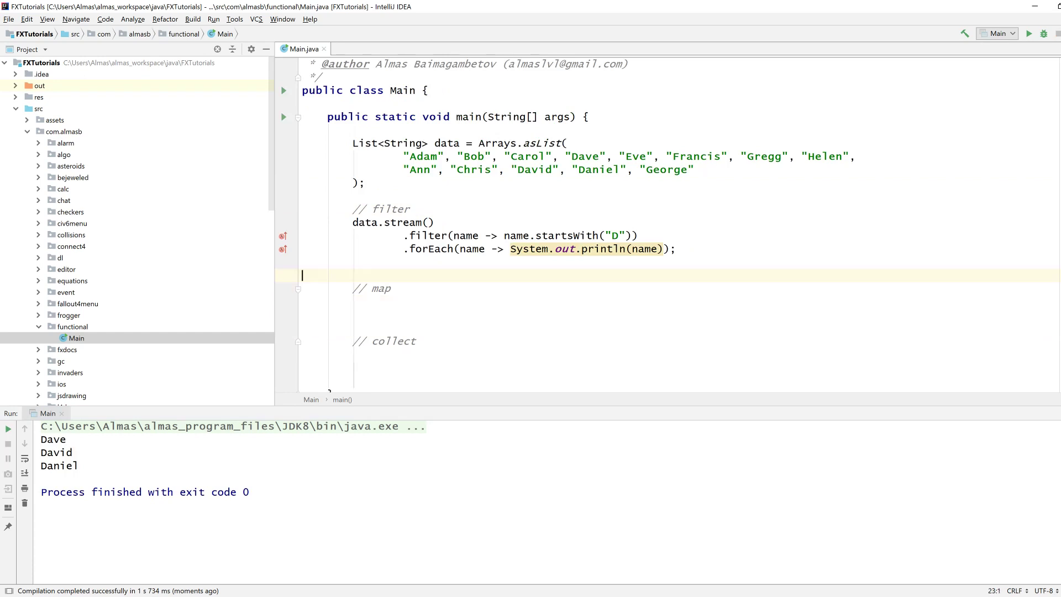
key("ctrl+y")
key("Down")
type("da")
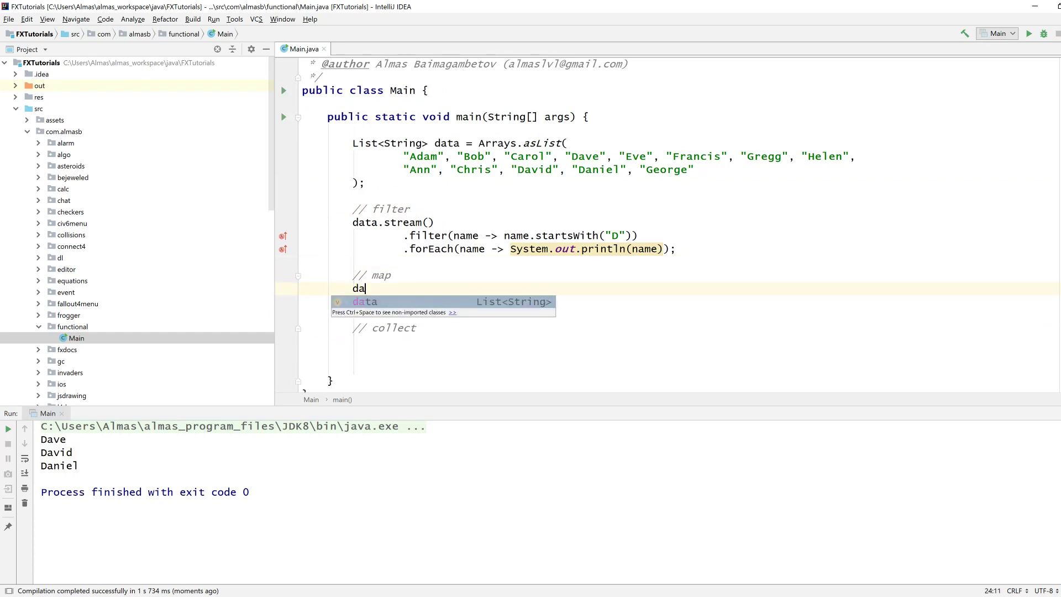
type(".")
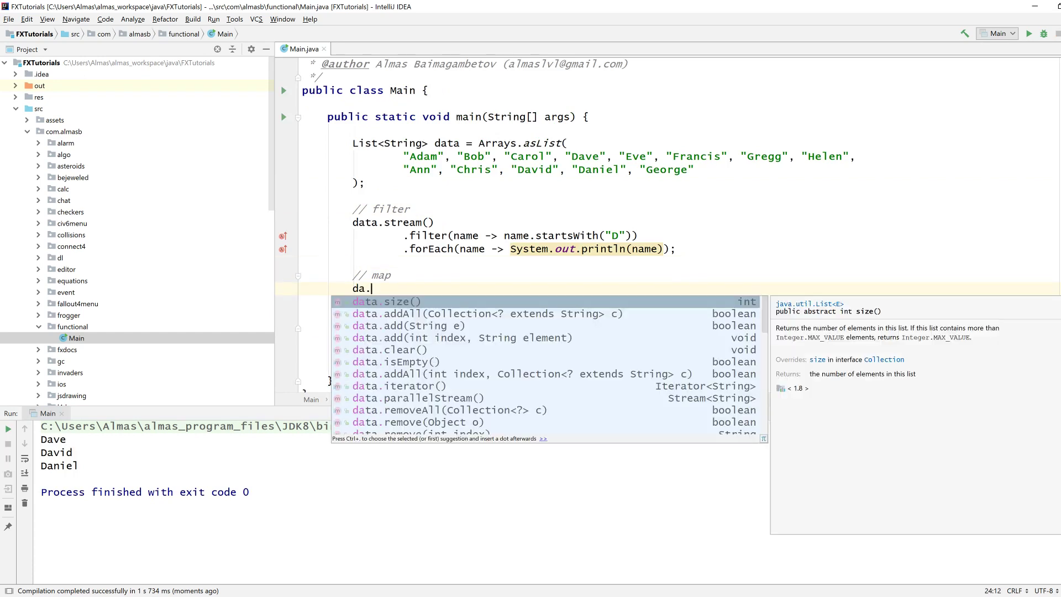
key("BackSpace")
type("ta.ste")
key("Return")
key("BackSpace")
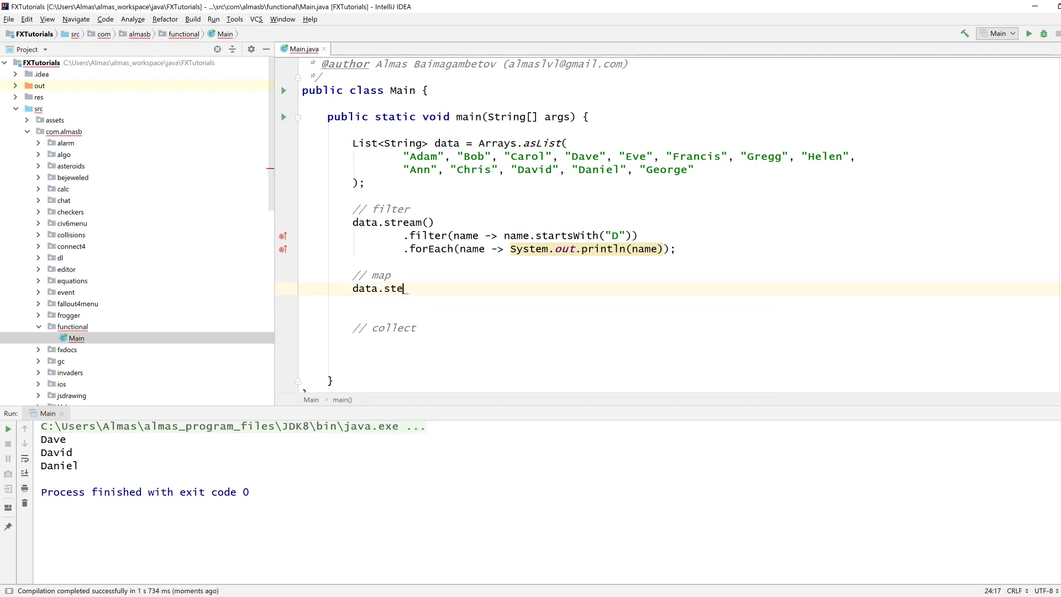
key("BackSpace")
type("re")
key("Return")
type(".m")
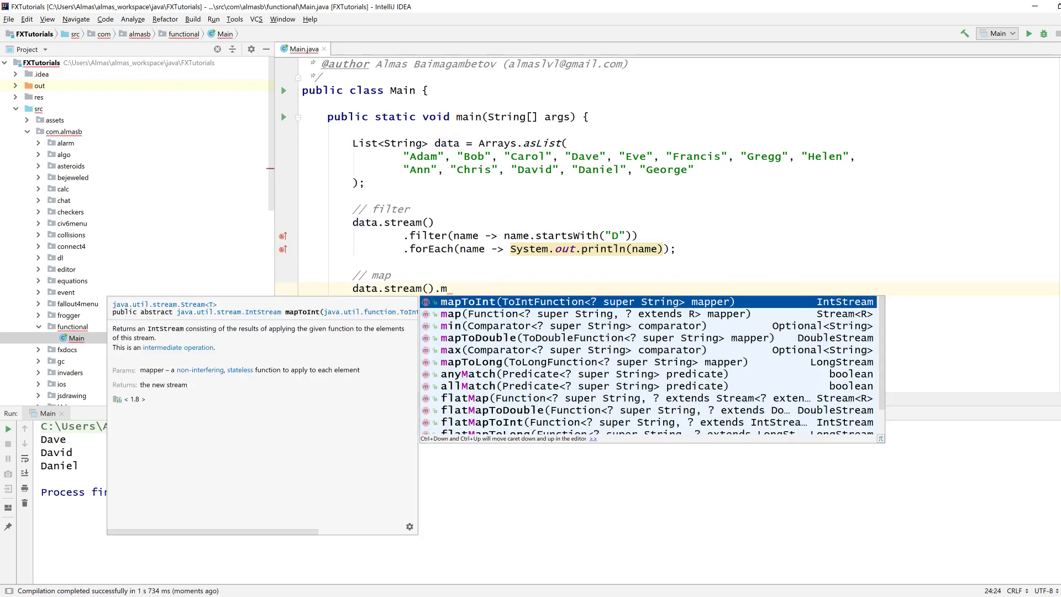
key("Down")
key("Return")
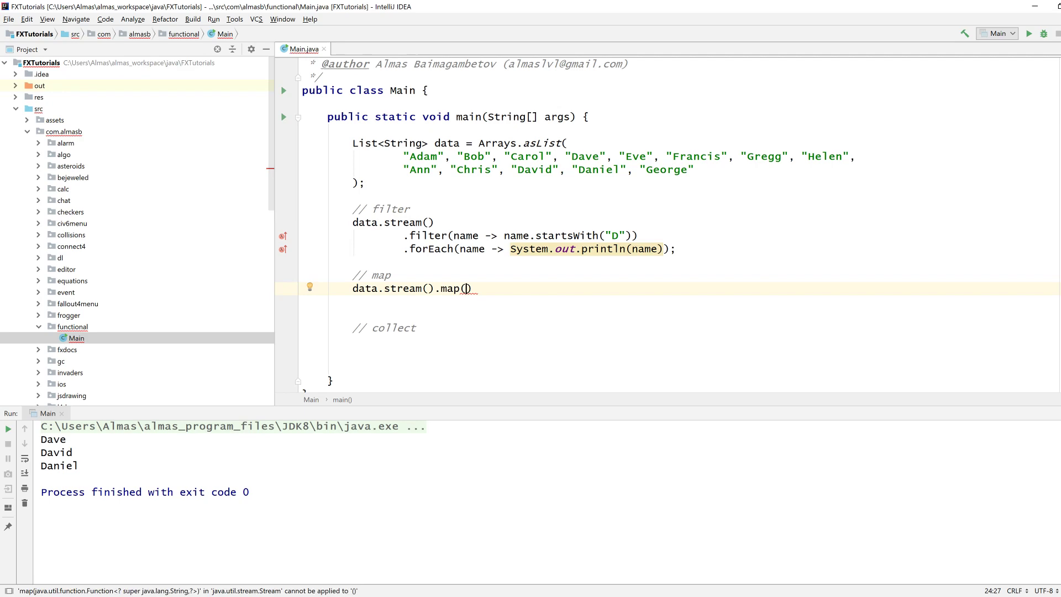
key("Left")
key("Left")
key("Left")
key("Return")
key("End")
key("Left")
scroll(581, 248, "up", 3)
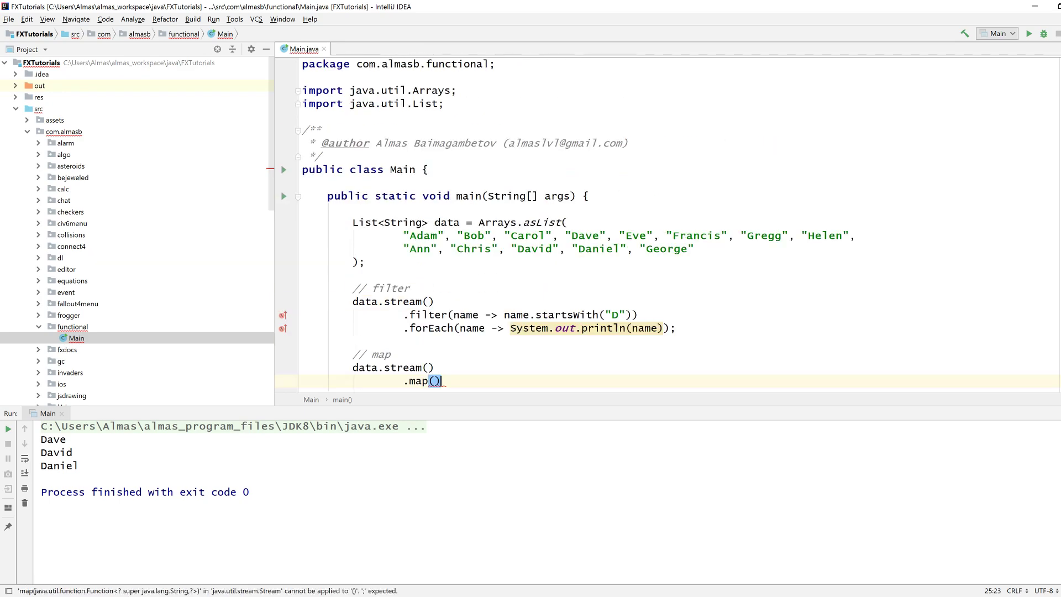
scroll(581, 249, "down", 1)
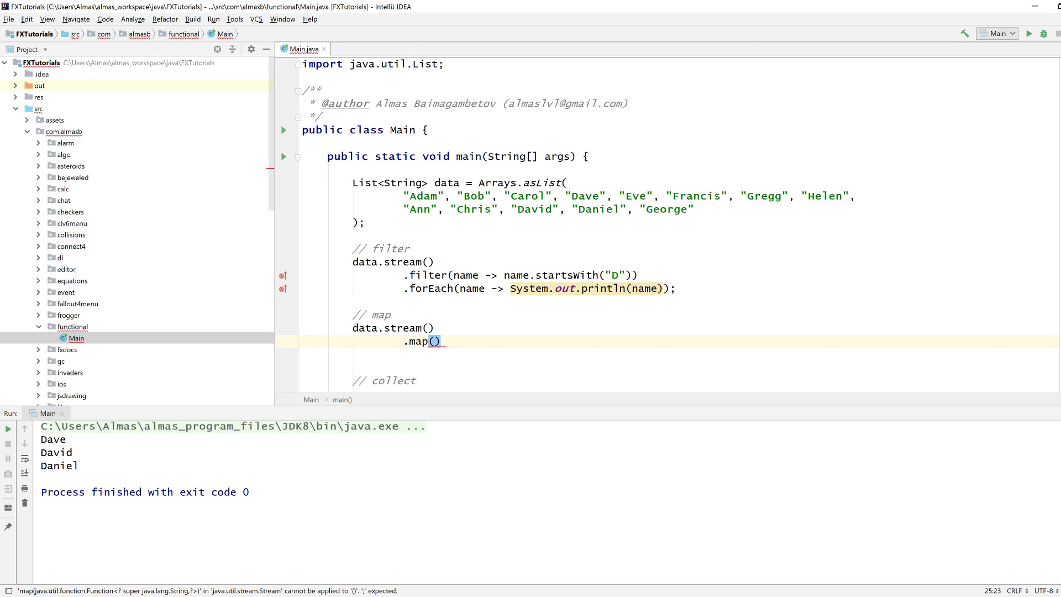
- Fill map with name -> name.toUpperCase() and paste the forEach println line below it
key("Left")
key("Left")
key("Right")
type("name -> ")
type("anm")
key("BackSpace")
key("BackSpace")
key("BackSpace")
type("name.")
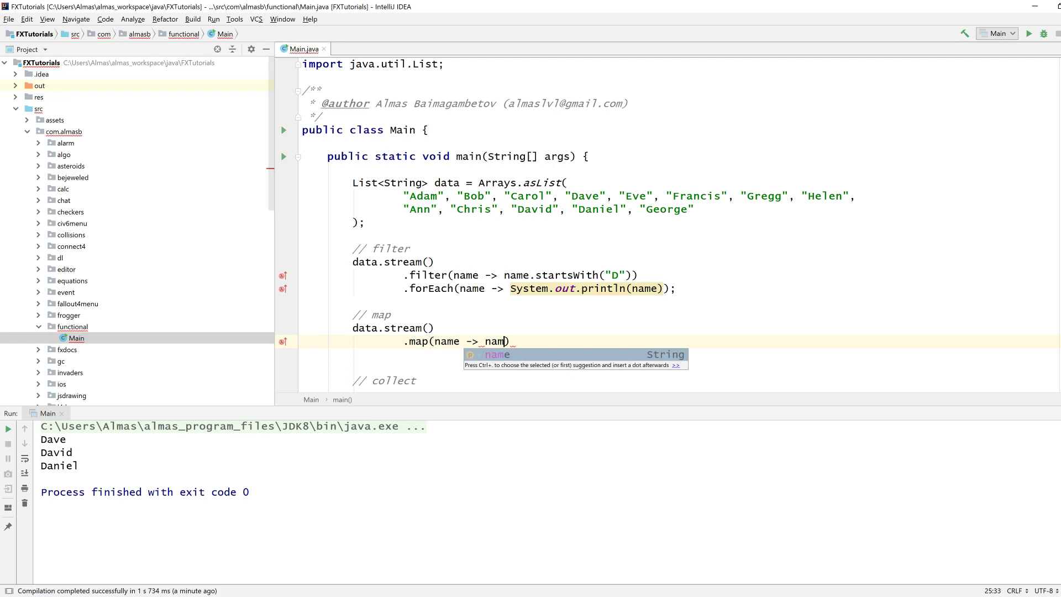
type("t")
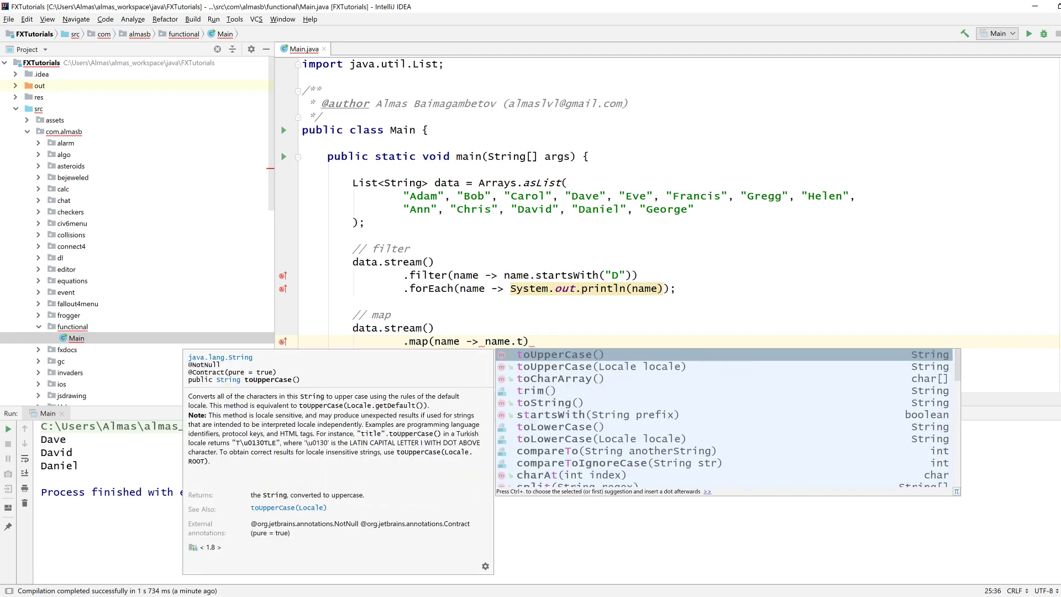
key("Return")
key("End")
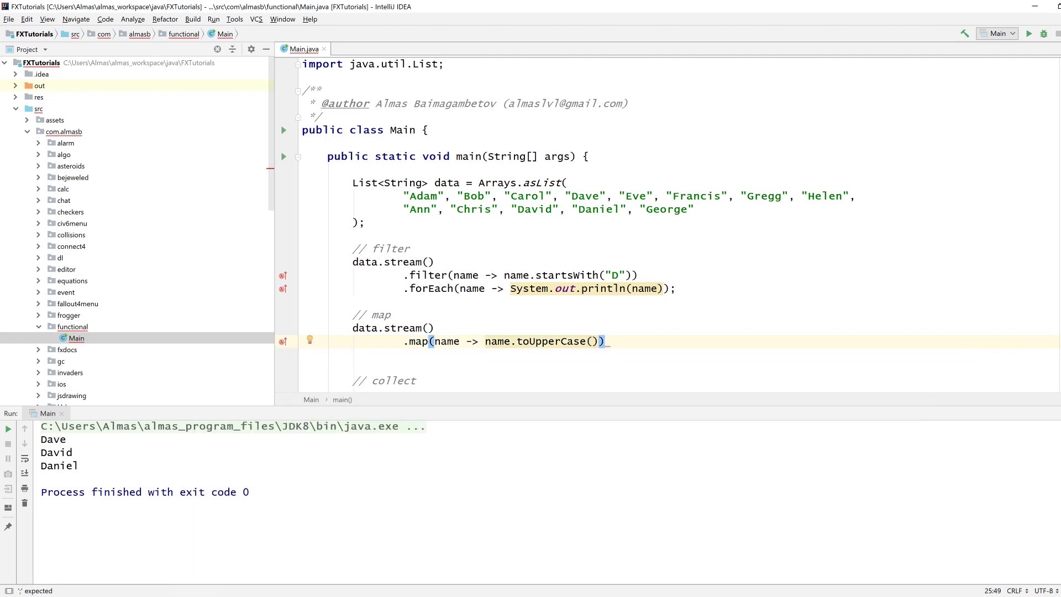
left_click_drag(404, 289, 677, 289)
left_click(605, 340)
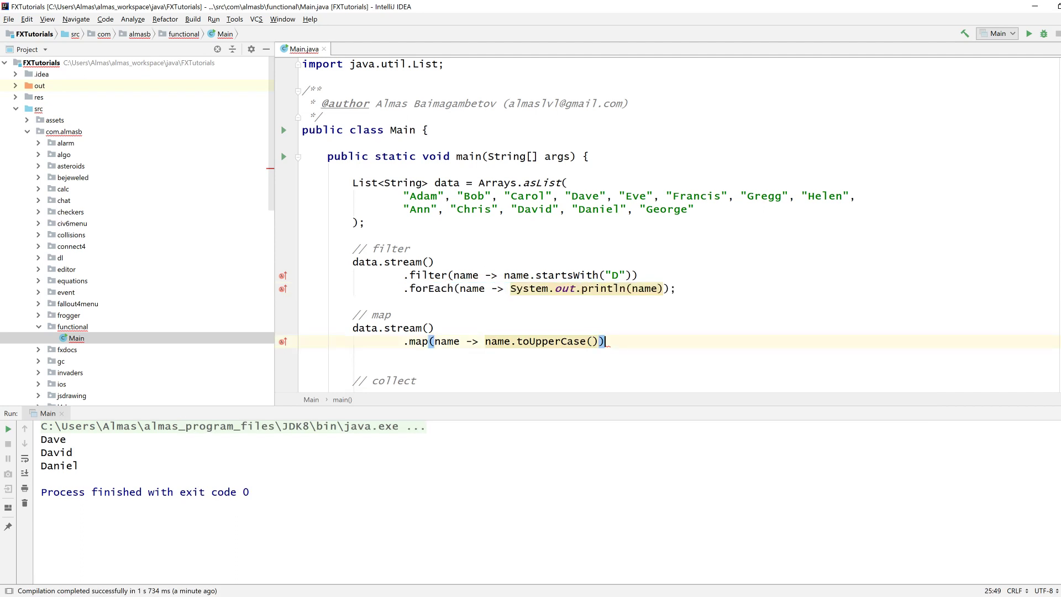
key("Return")
type(".forEach(name -> System.out.println(name));")
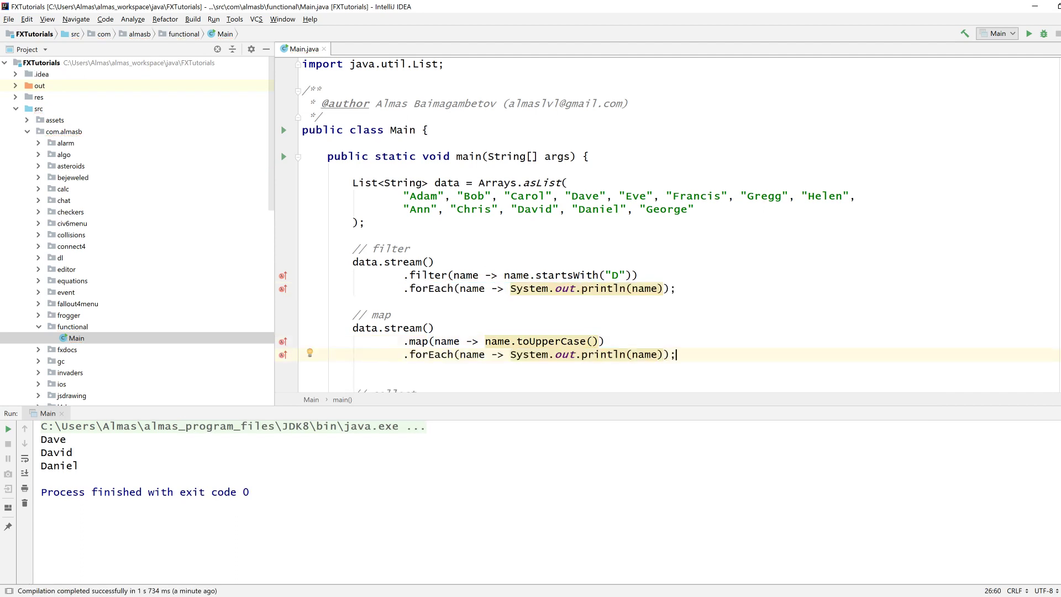
- Run the program so the console lists the D names followed by all names in uppercase
left_click_drag(409, 197, 439, 197)
left_click(353, 301)
left_click(1028, 33)
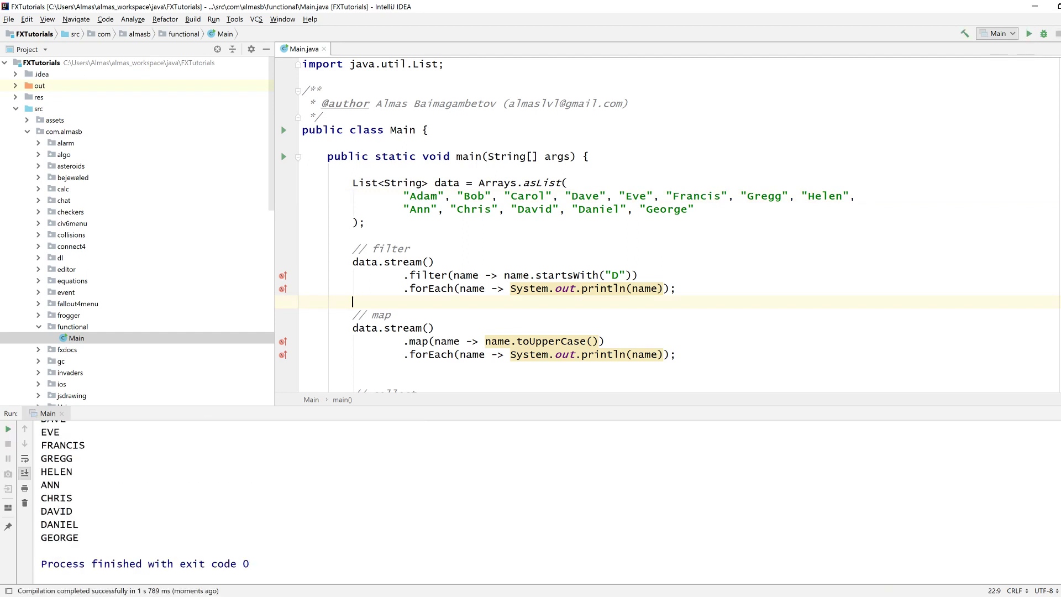
scroll(331, 498, "up", 5)
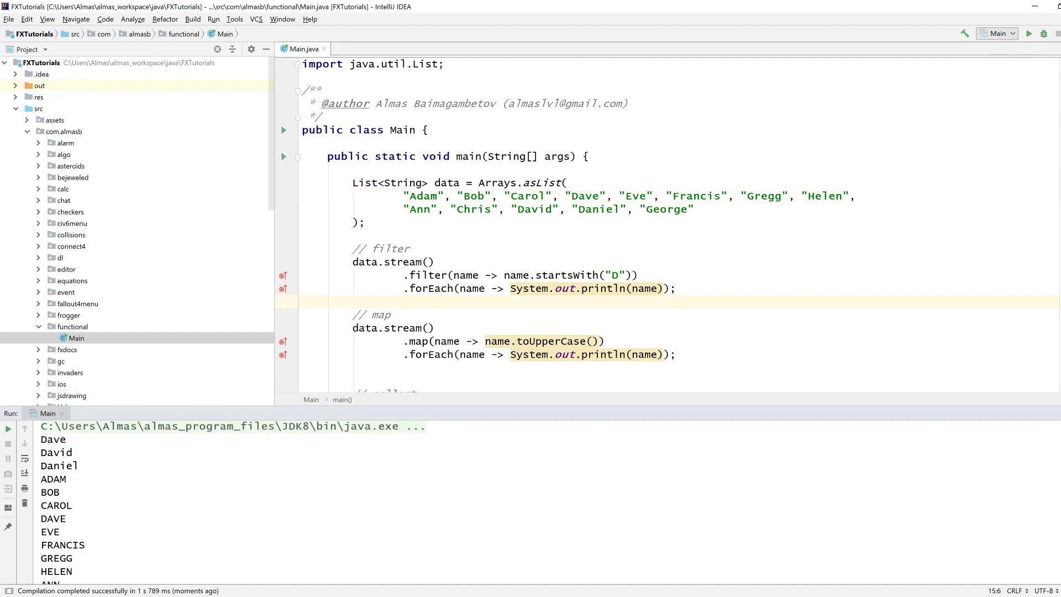
- Comment out the filter example with Ctrl+/ and rerun so only the uppercase names print
left_click_drag(676, 289, 301, 262)
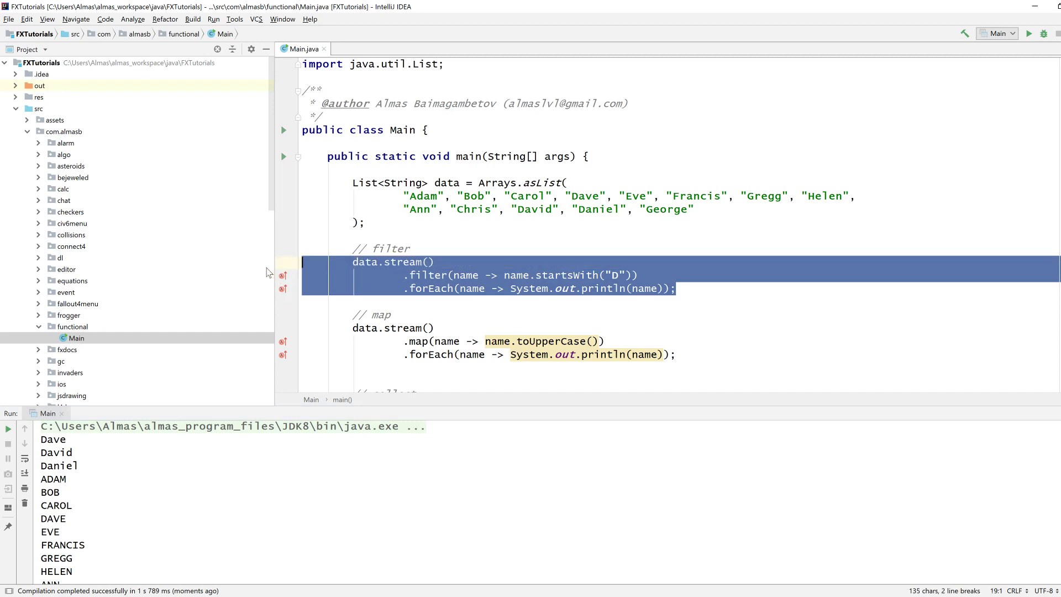
key("ctrl+slash")
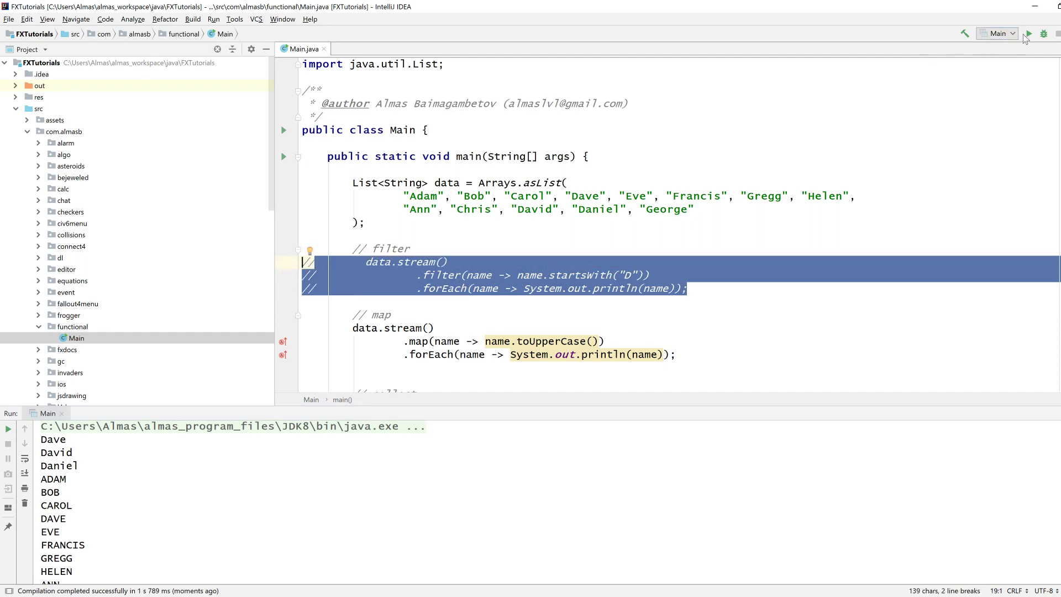
key("shift+F10")
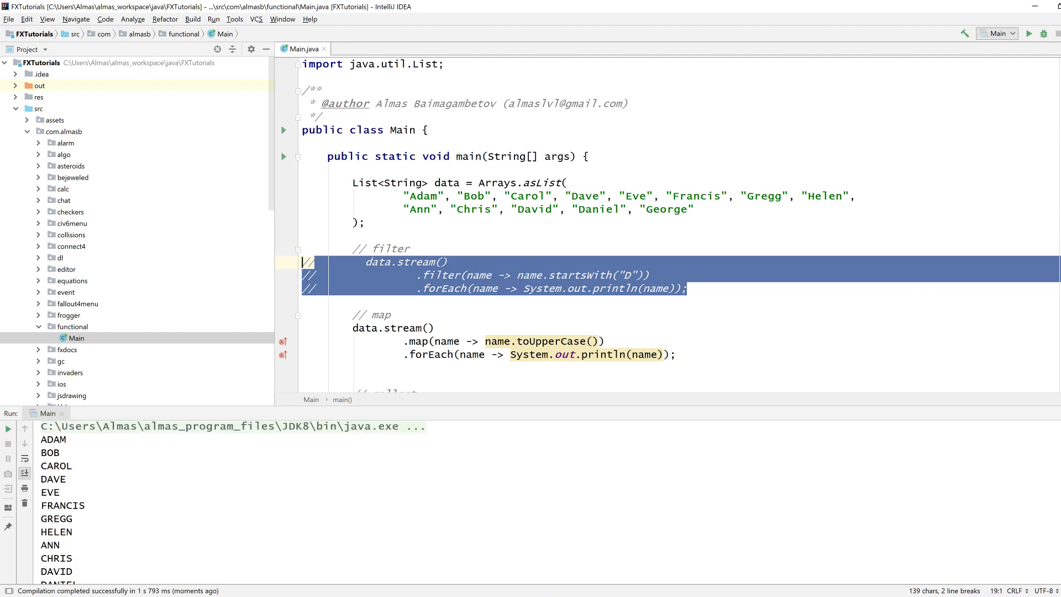
left_click_drag(41, 426, 84, 485)
left_click(249, 498)
scroll(249, 498, "down", 3)
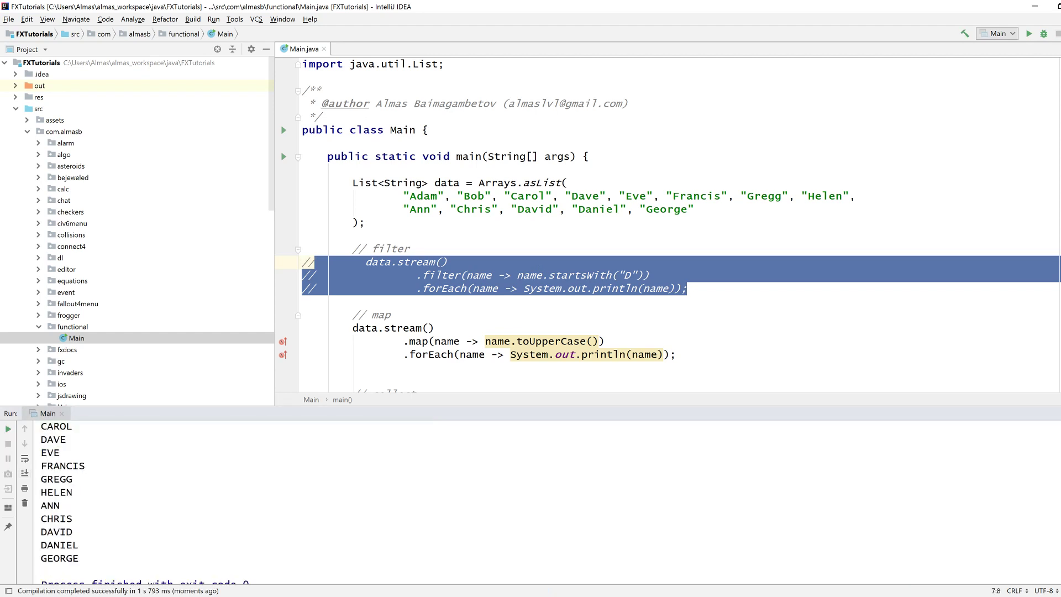
left_click(419, 341)
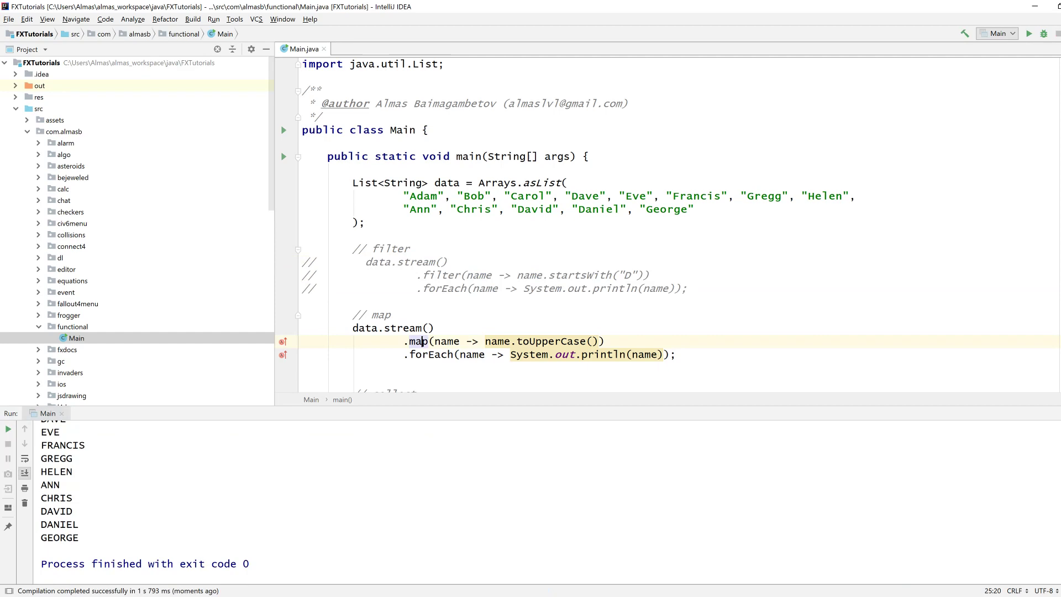
scroll(560, 249, "down", 3)
scroll(561, 249, "up", 3)
key("ctrl+shift+Left")
key("ctrl+shift+Left")
key("ctrl+shift+Left")
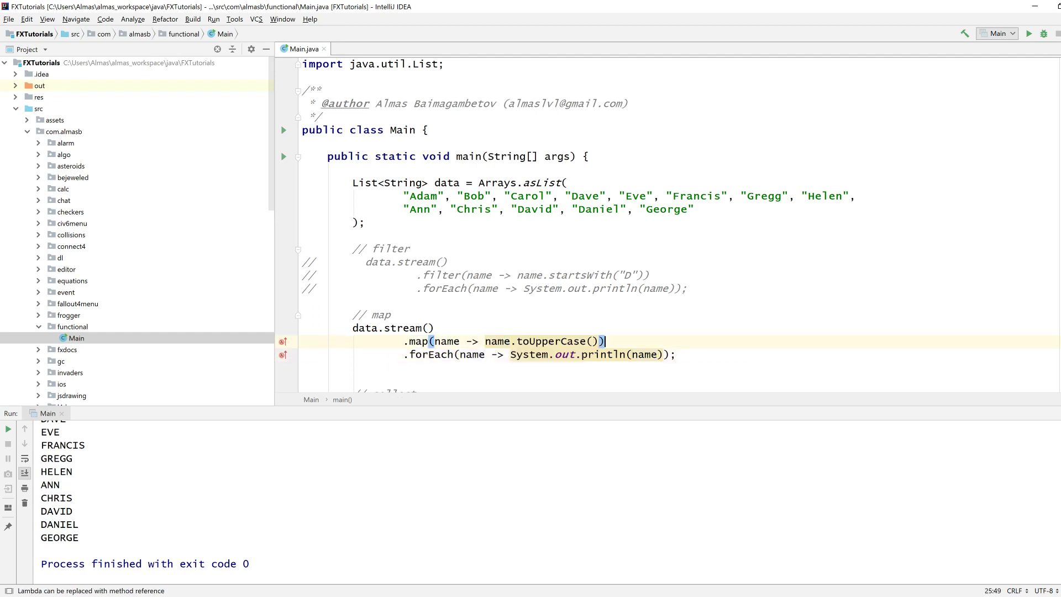
- Replace the map call with mapToInt(name -> name.length()) via completion
double_click(418, 341)
key("End")
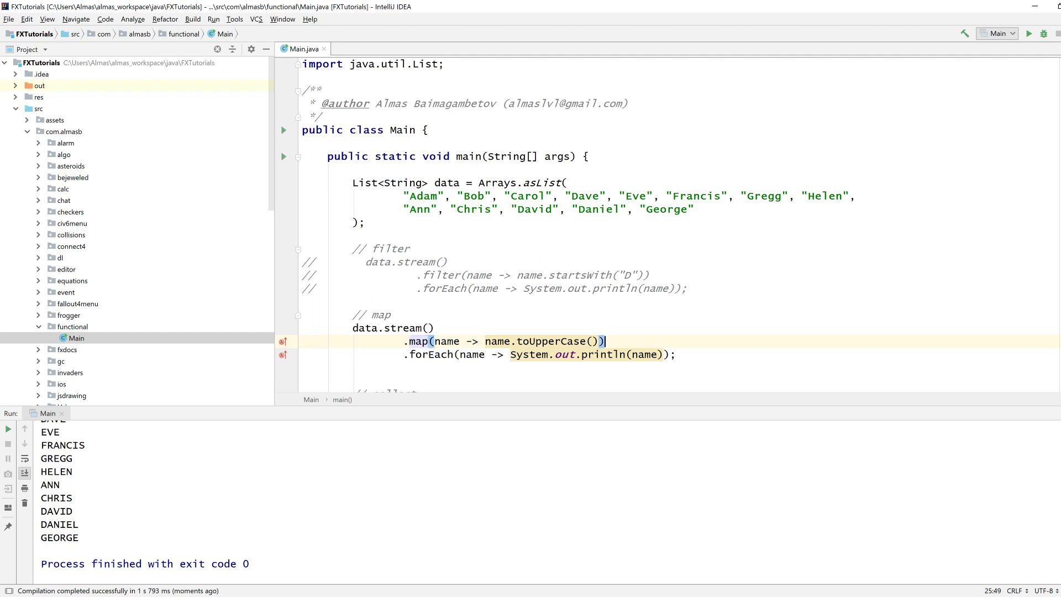
key("ctrl+shift+Left")
key("ctrl+shift+Left")
key("ctrl+shift+Left")
key("ctrl+shift+Left")
key("ctrl+shift+Left")
key("ctrl+shift+Left")
key("ctrl+shift+Left")
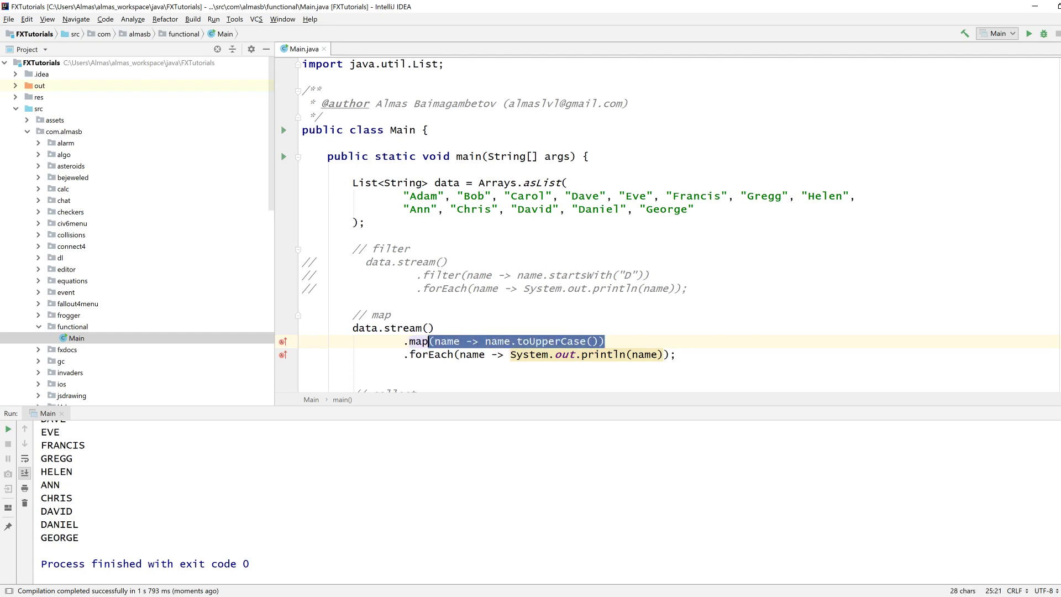
type("mapTo")
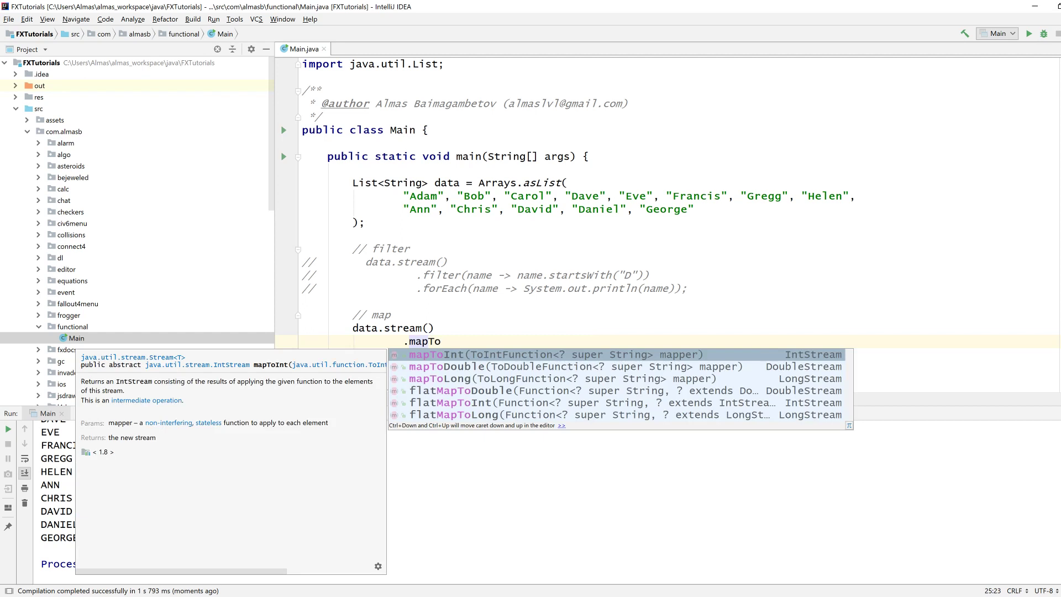
key("Return")
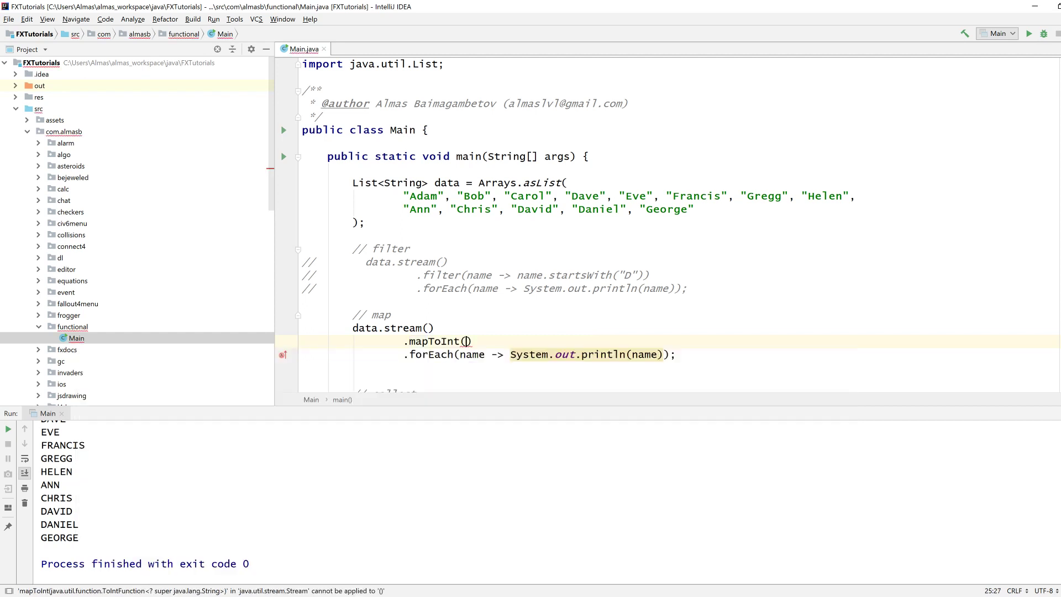
type("name ")
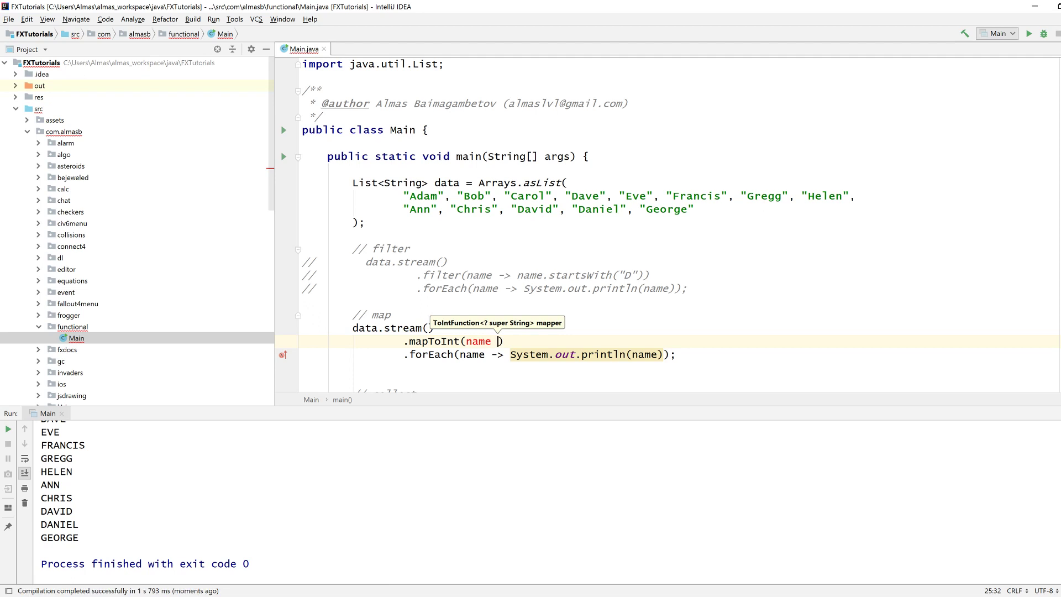
type("-> ")
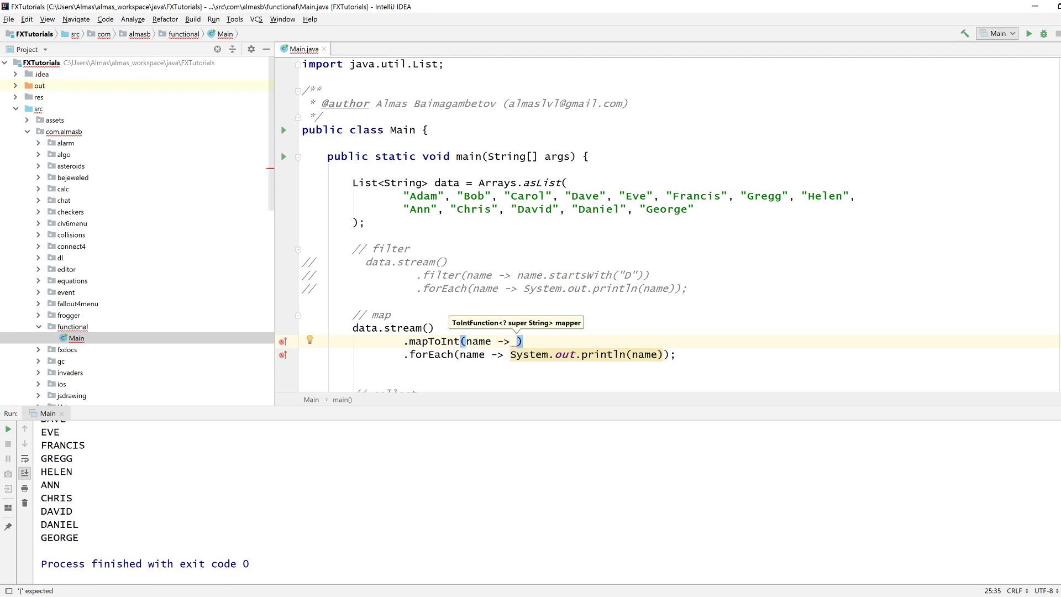
type("name.l")
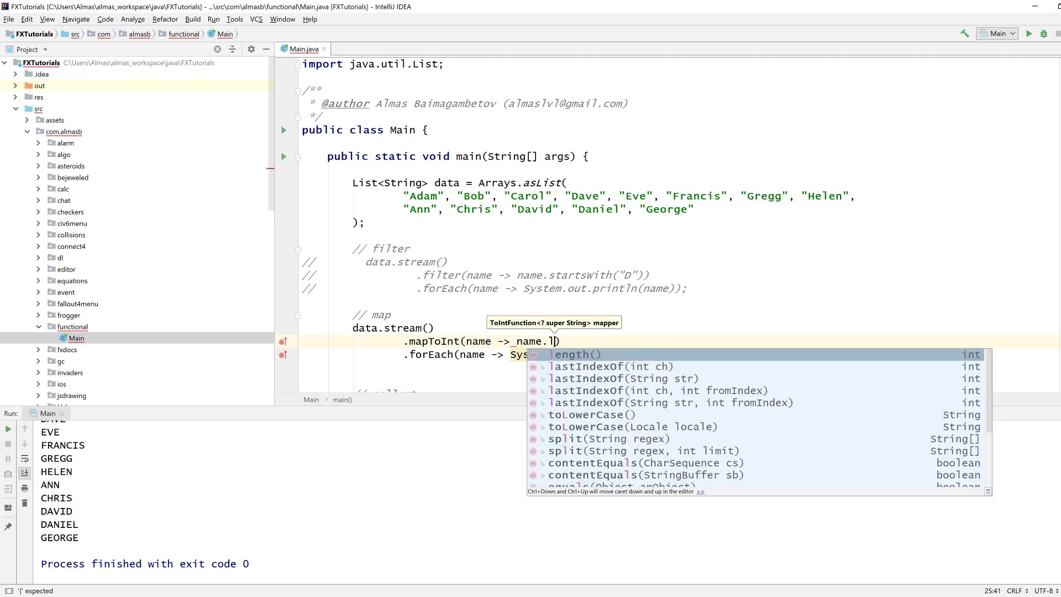
key("Return")
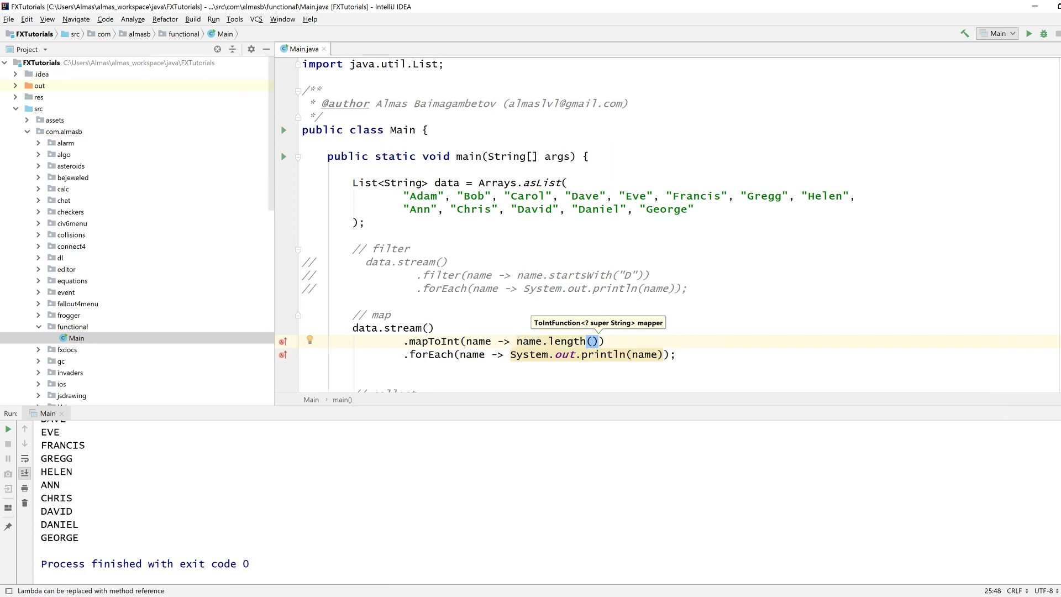
scroll(559, 248, "down", 3)
left_click(663, 327)
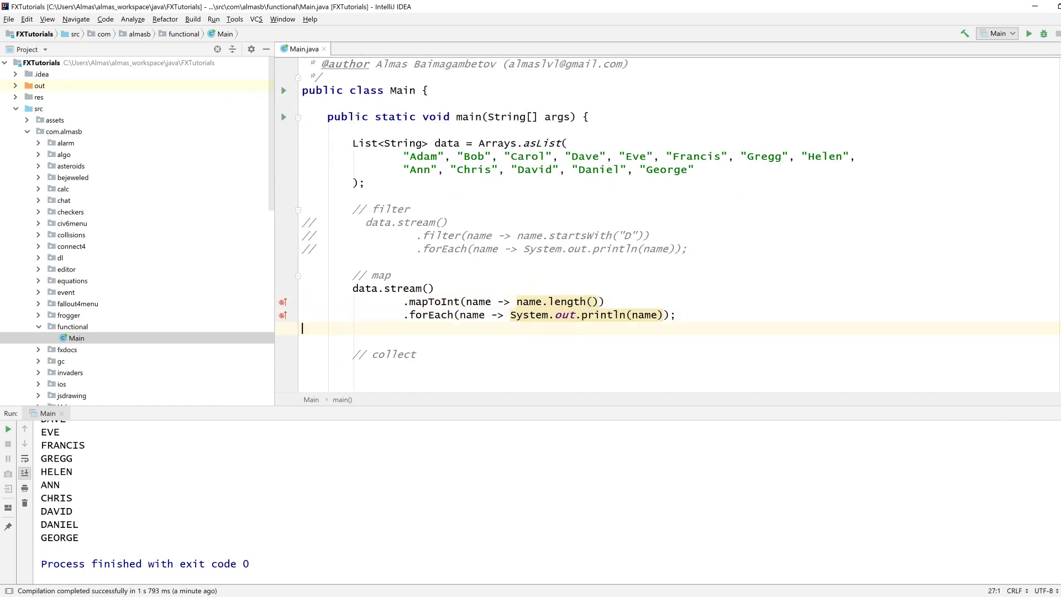
- Rename the forEach parameter to numLetters in the lambda and the println, then run
double_click(471, 315)
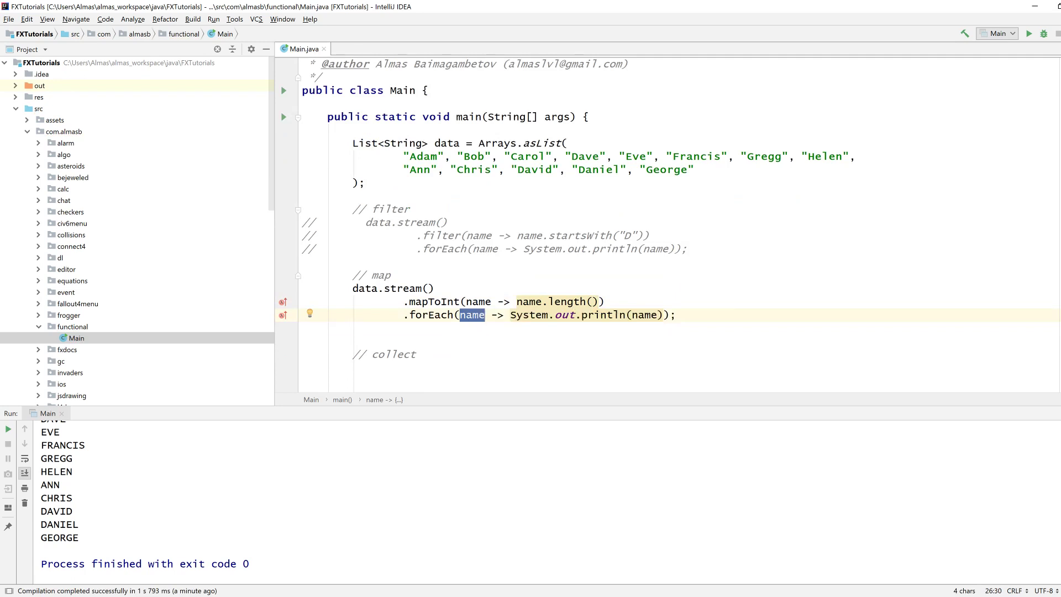
type("numLette")
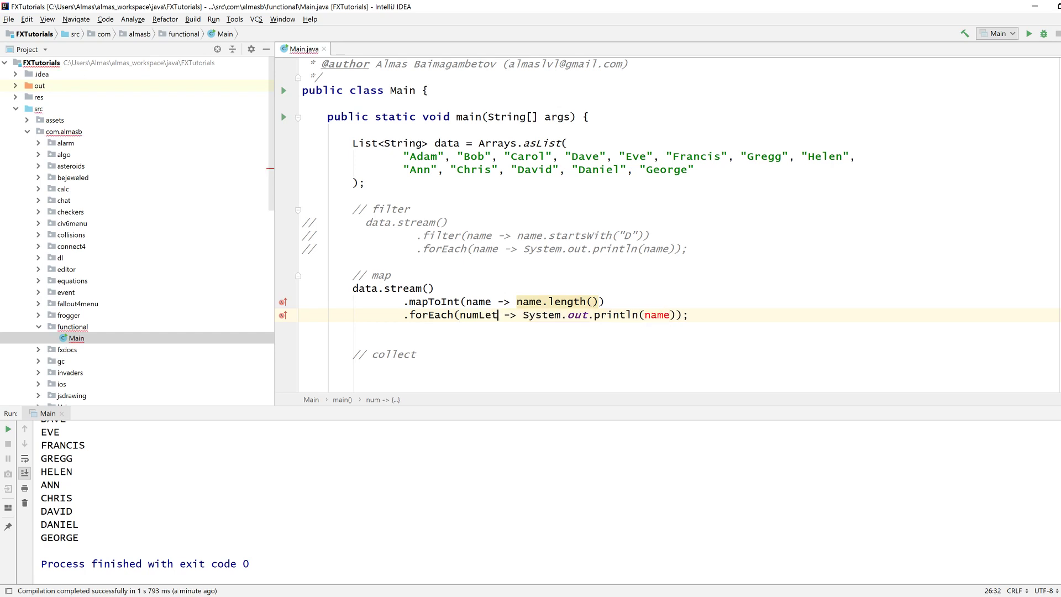
type("rs")
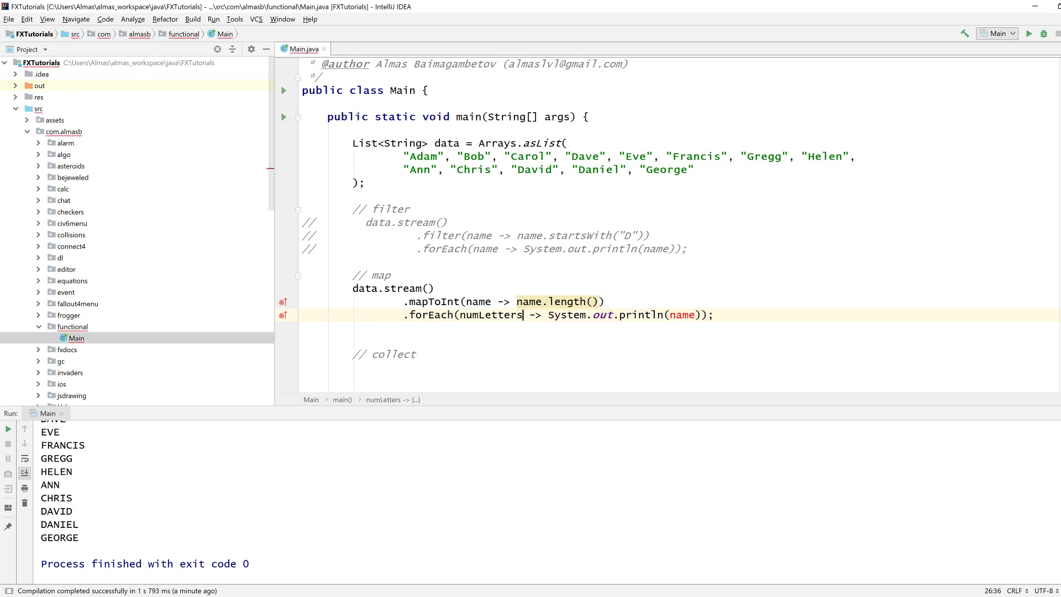
key("ctrl+w")
key("ctrl+w")
key("ctrl+shift+w")
key("ctrl+c")
double_click(682, 313)
key("ctrl+v")
key("shift+F10")
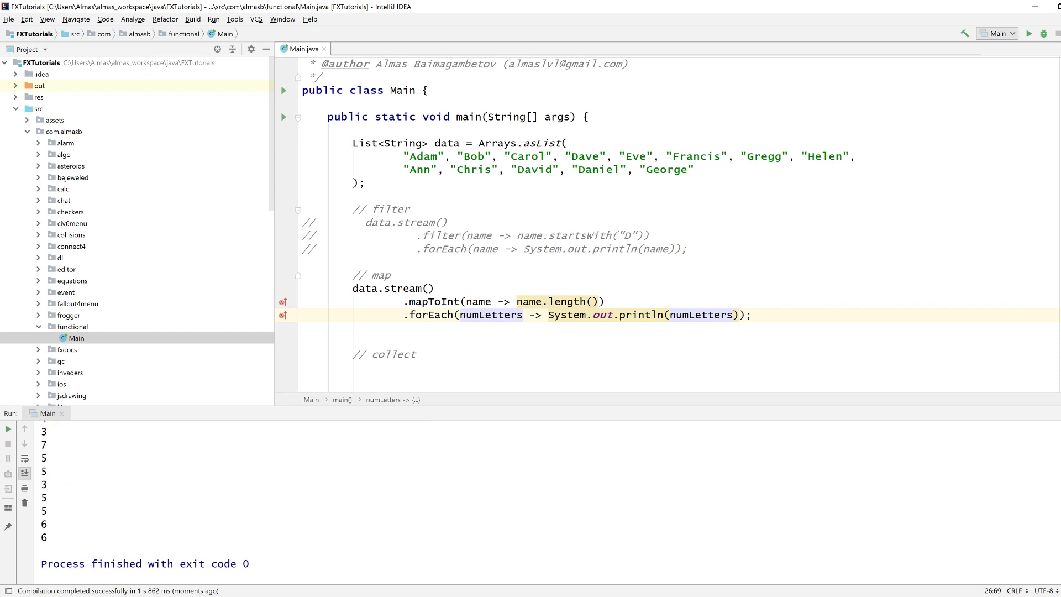
- Rerun to print each name's letter count (4, 3, 5…), try .sum on the stream, then undo it
key("shift+F10")
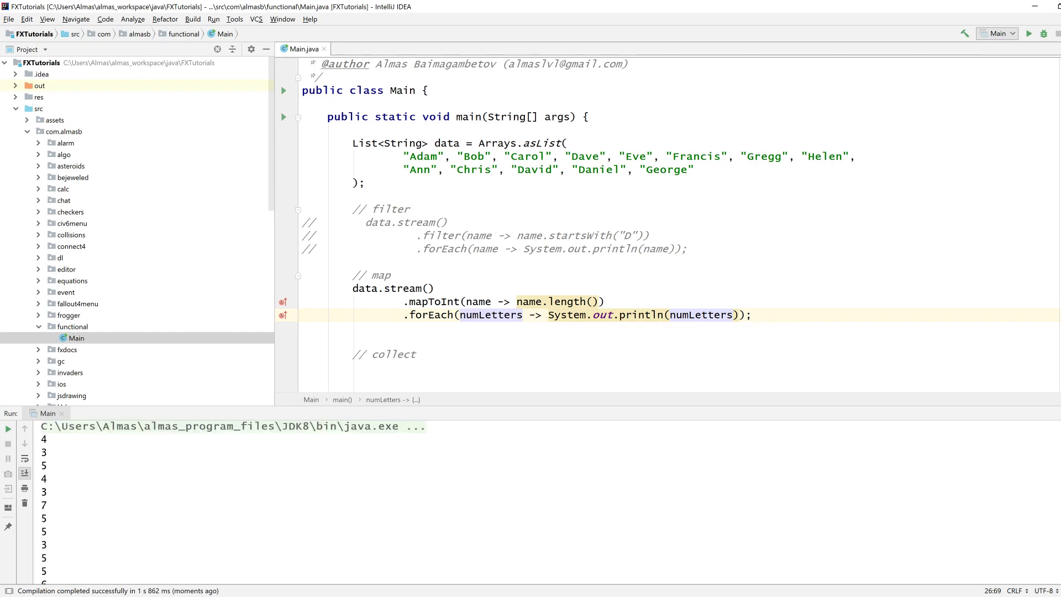
double_click(424, 156)
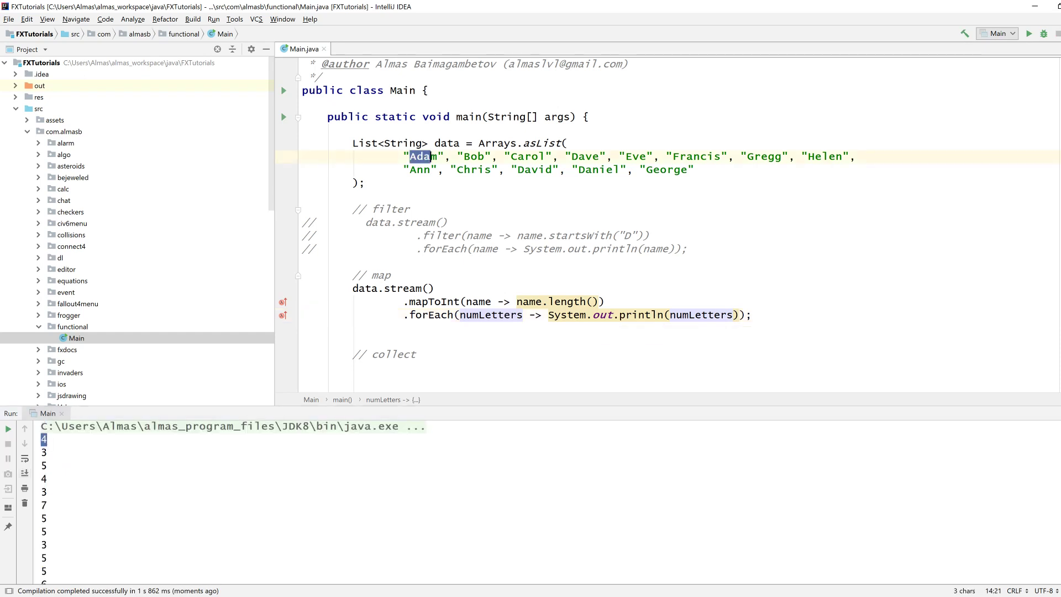
left_click(43, 452)
left_click_drag(43, 452, 45, 558)
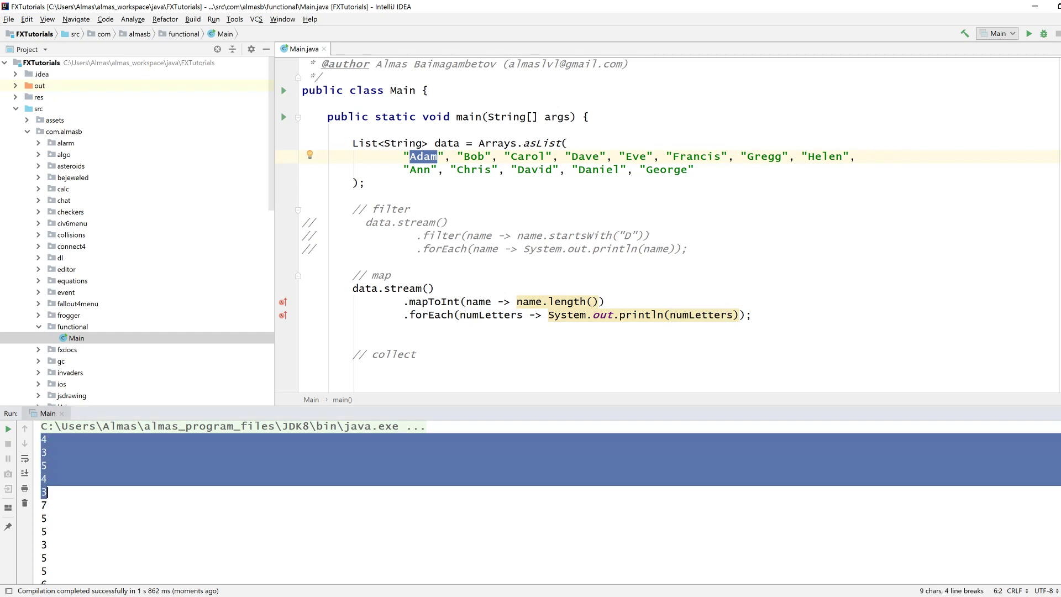
left_click(45, 558)
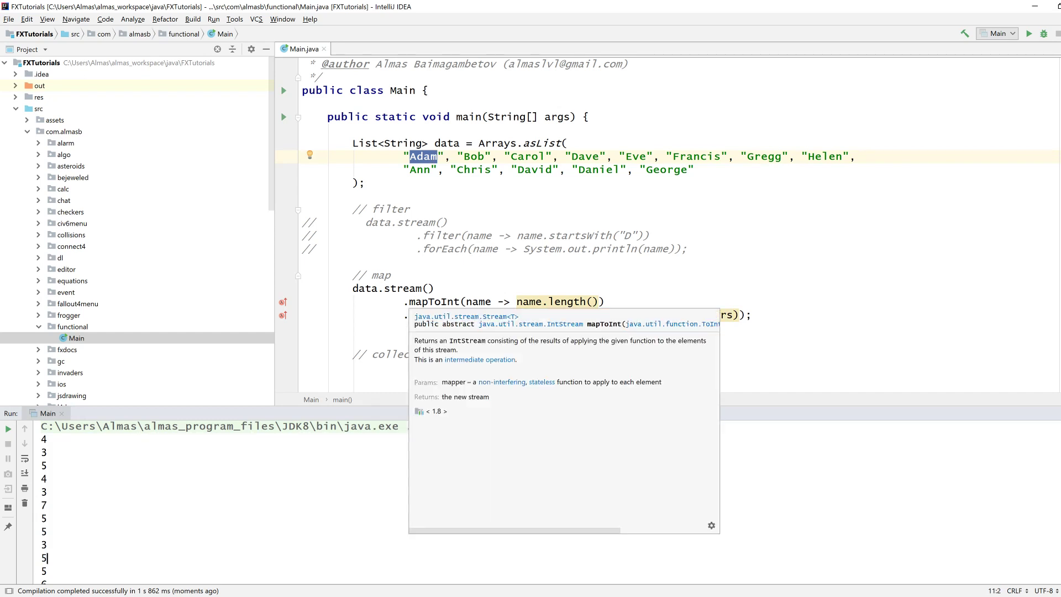
left_click_drag(751, 316, 410, 316)
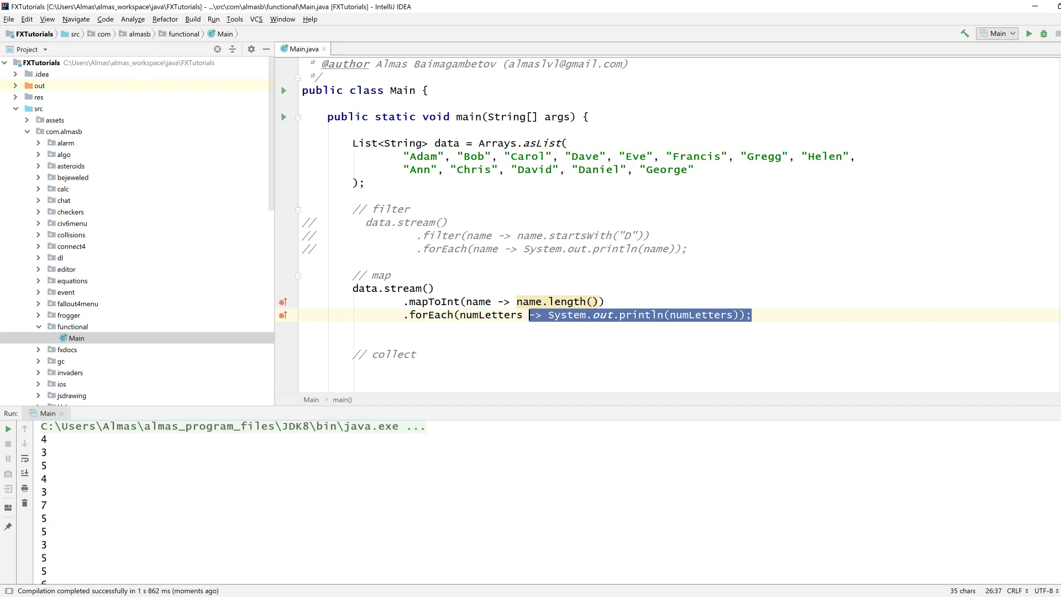
type("sum")
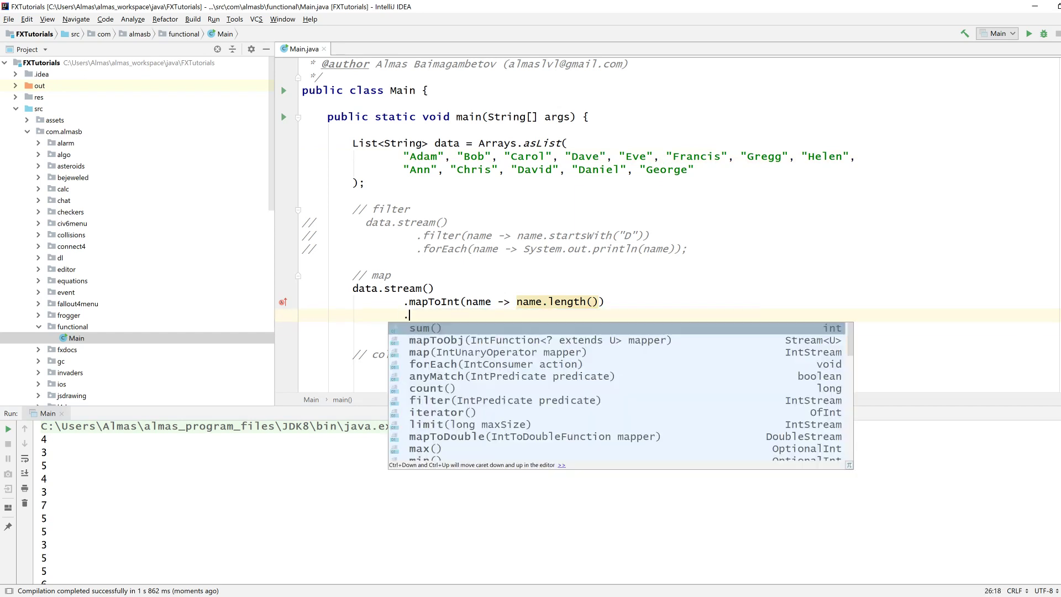
key("ctrl+z")
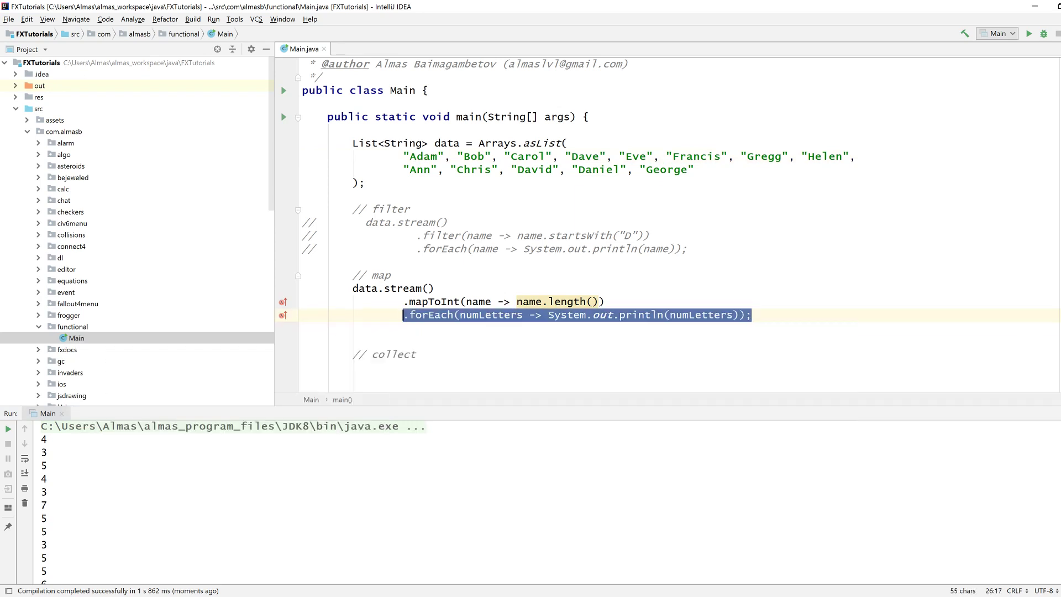
- Hide the Run window and highlight the name and numLetters lambda parameters to review them
left_click(434, 288)
scroll(548, 316, "down", 1)
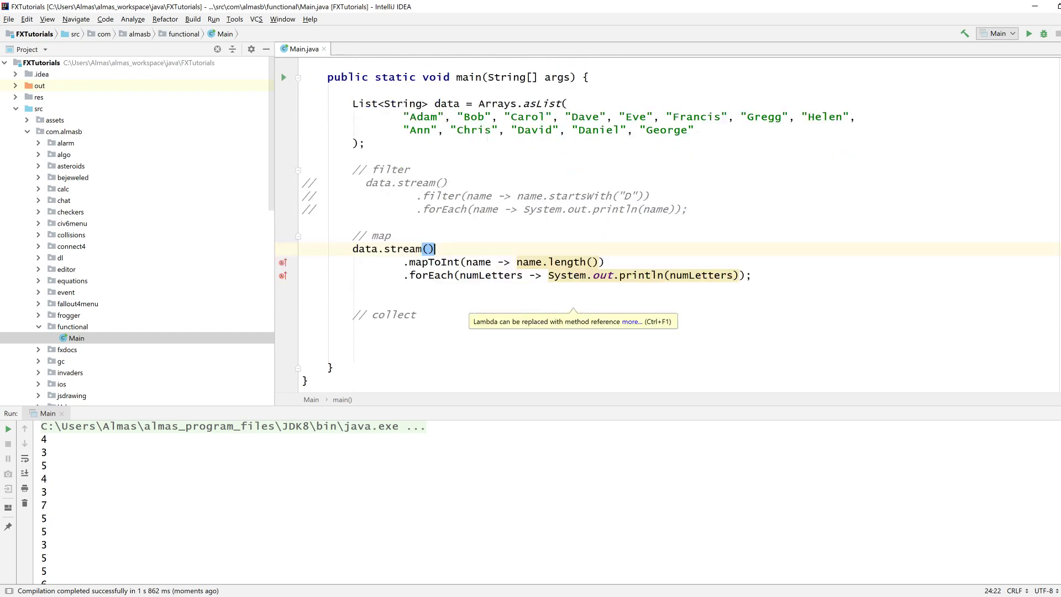
key("shift+Escape")
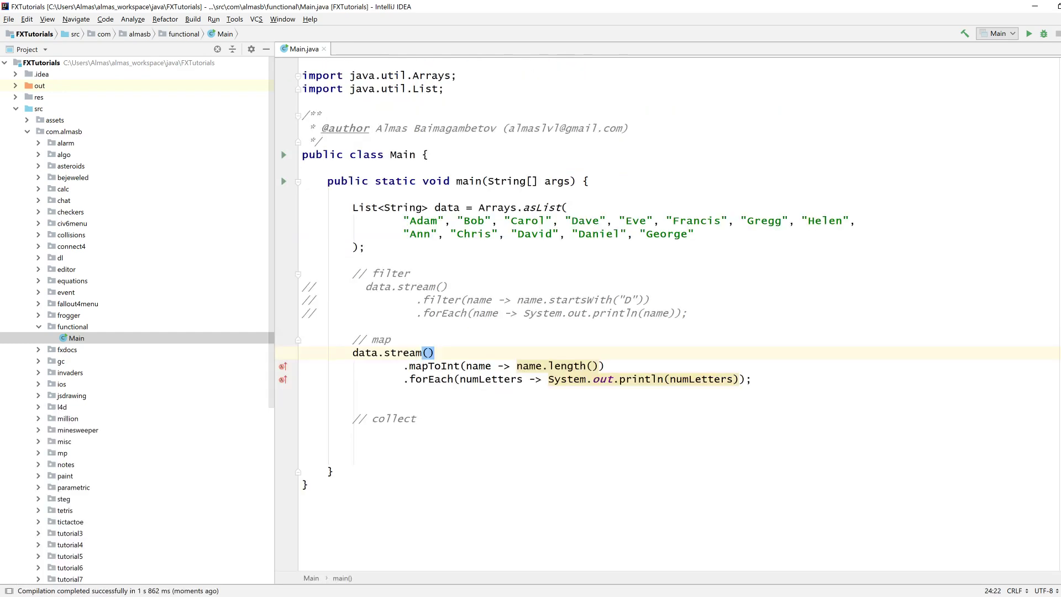
key("Up")
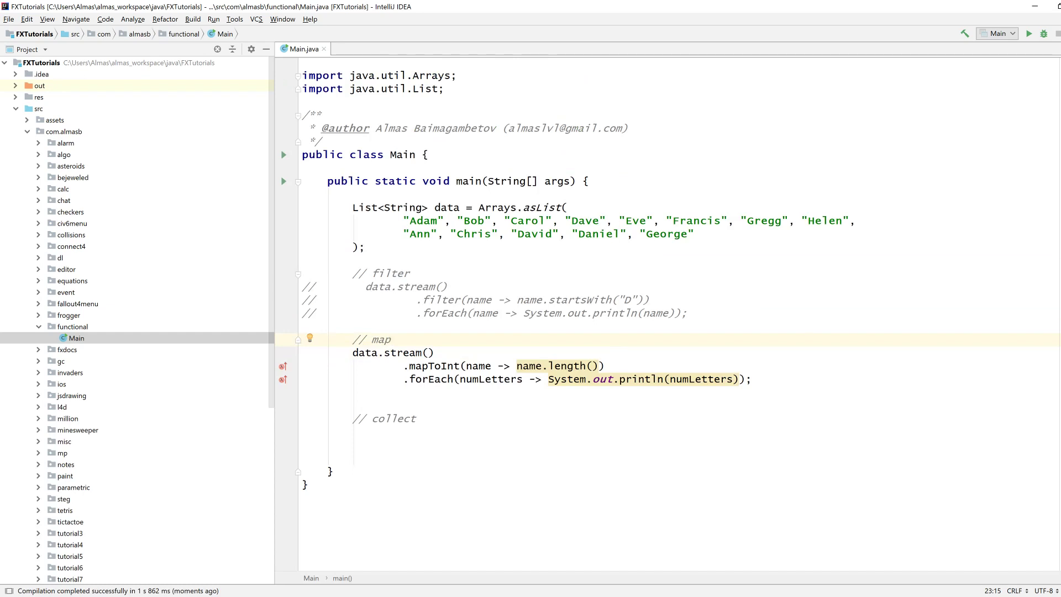
key("Down")
key("Down")
key("ctrl+w")
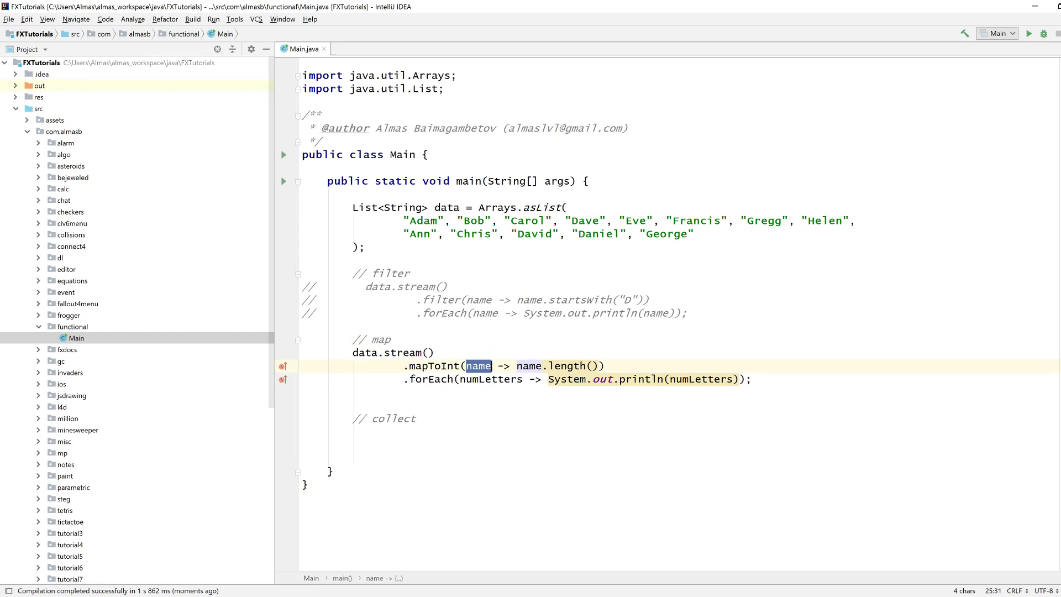
left_click(303, 392)
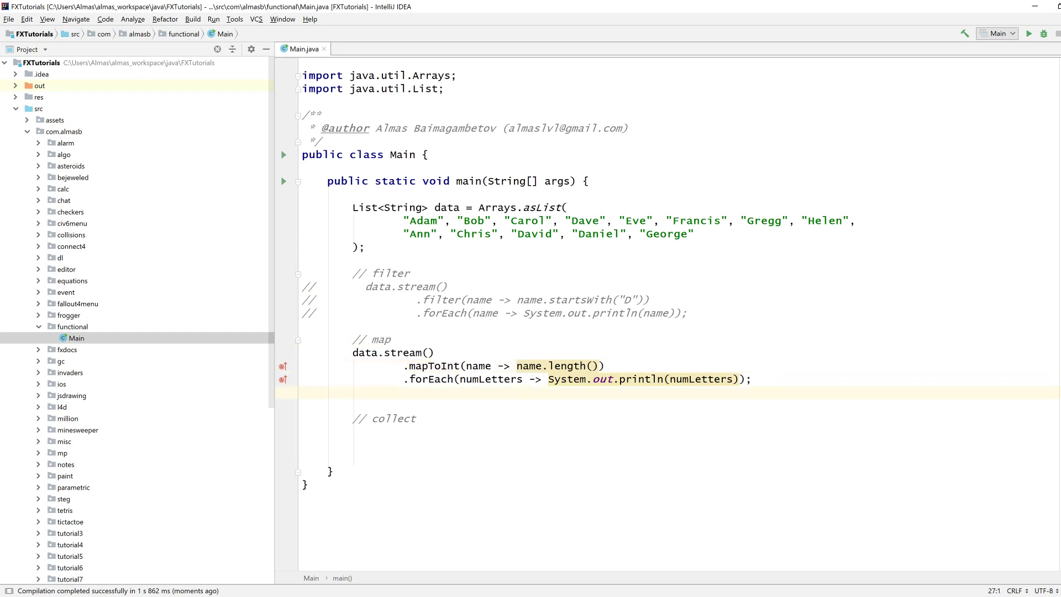
double_click(476, 366)
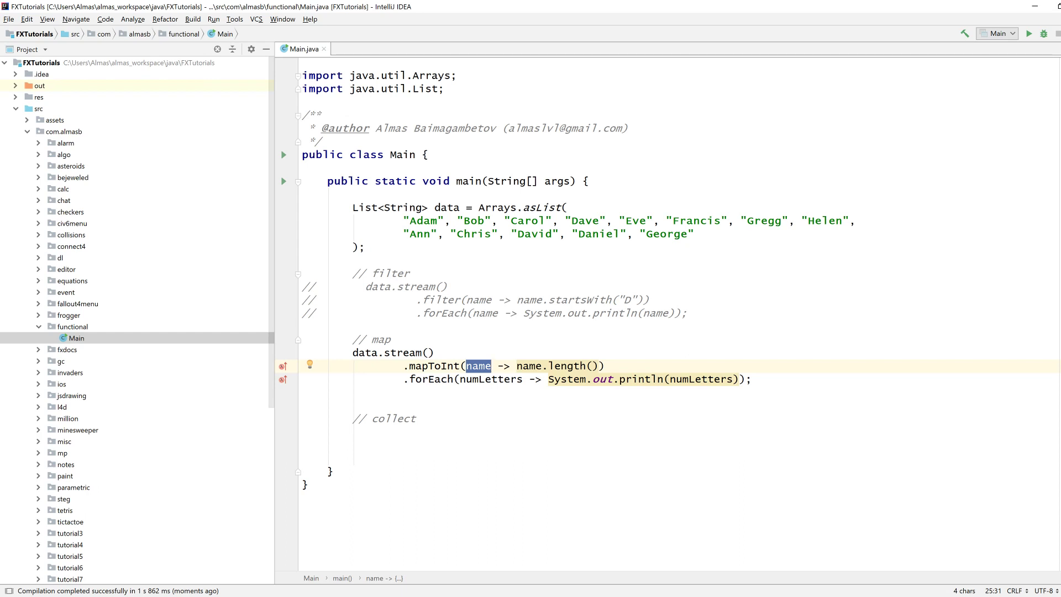
left_click(302, 391)
double_click(477, 366)
left_click(480, 365)
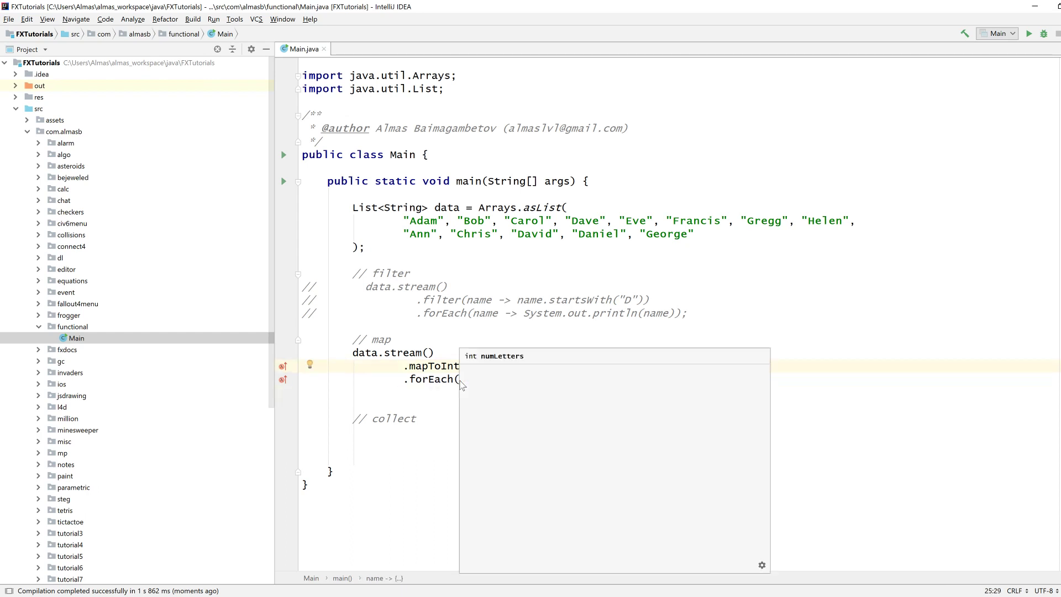
left_click(461, 383)
left_click_drag(461, 378, 524, 380)
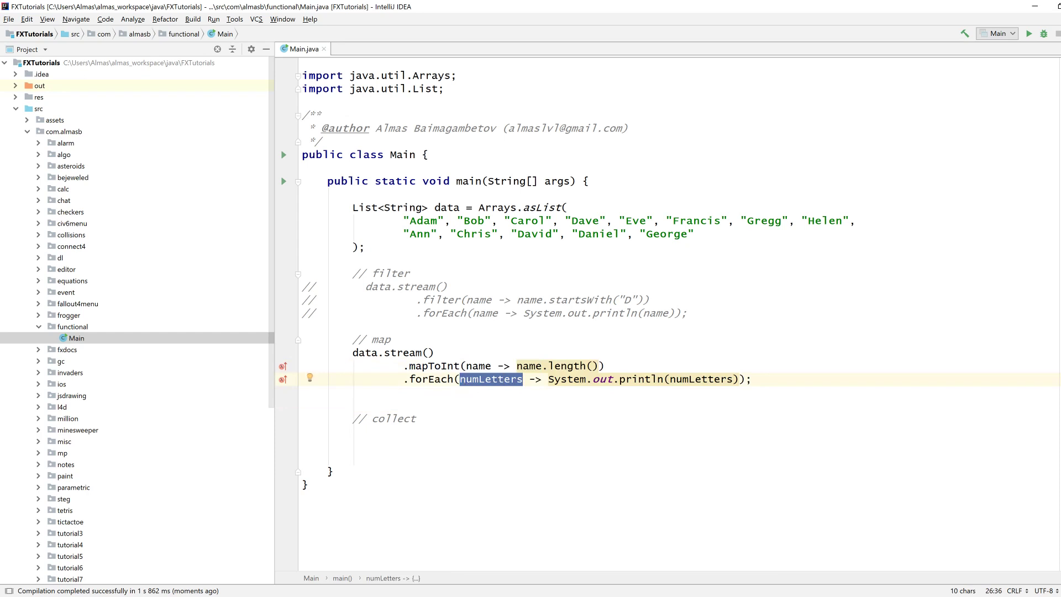
- Remove the extra blank line before // collect and move to the line below the comment
left_click(440, 299)
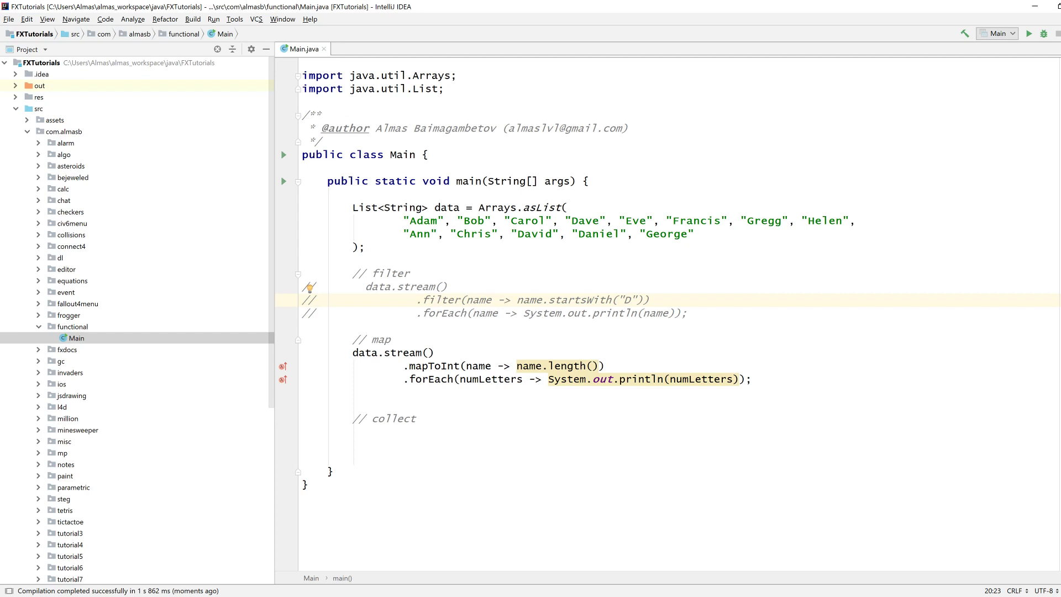
key("Down")
key("Down")
key("Down")
key("ctrl+y")
key("Down")
key("Down")
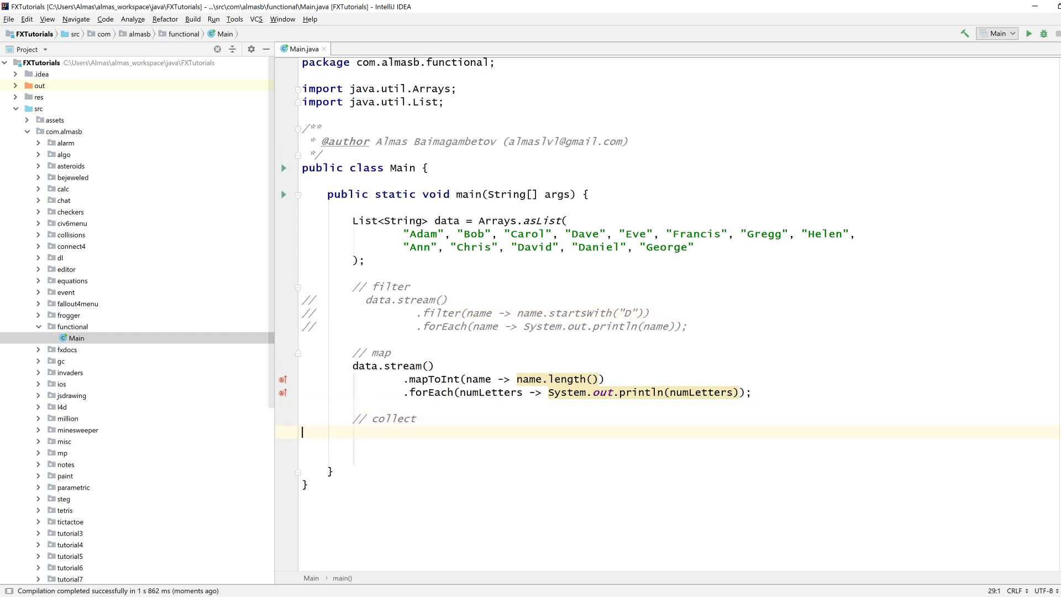
type("data.")
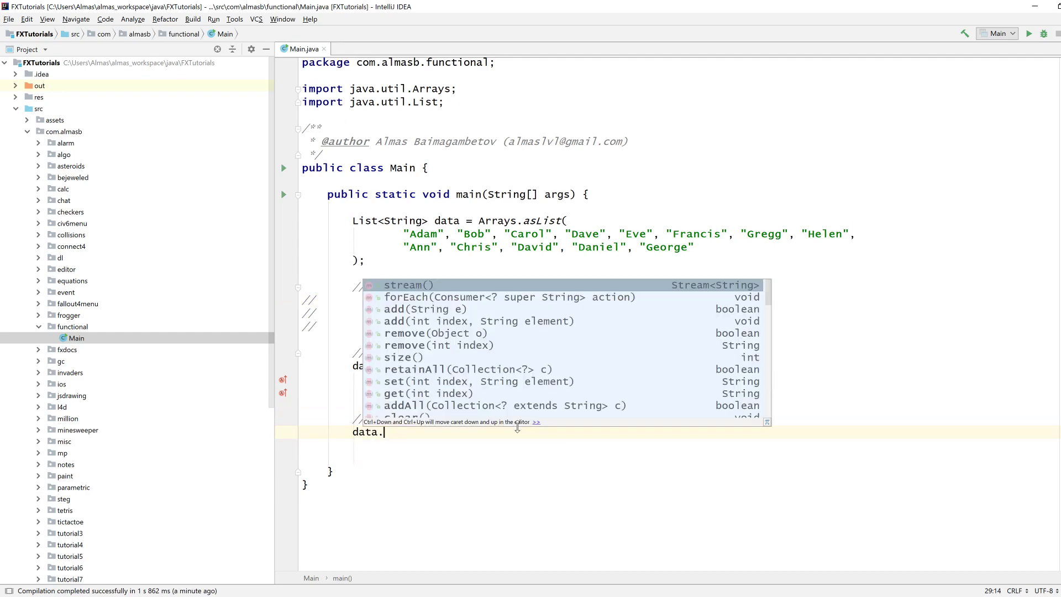
type("st")
- Write data.stream().collect(Collectors.groupingBy()); under // collect, adding blank lines after the comment
key("Return")
key("Return")
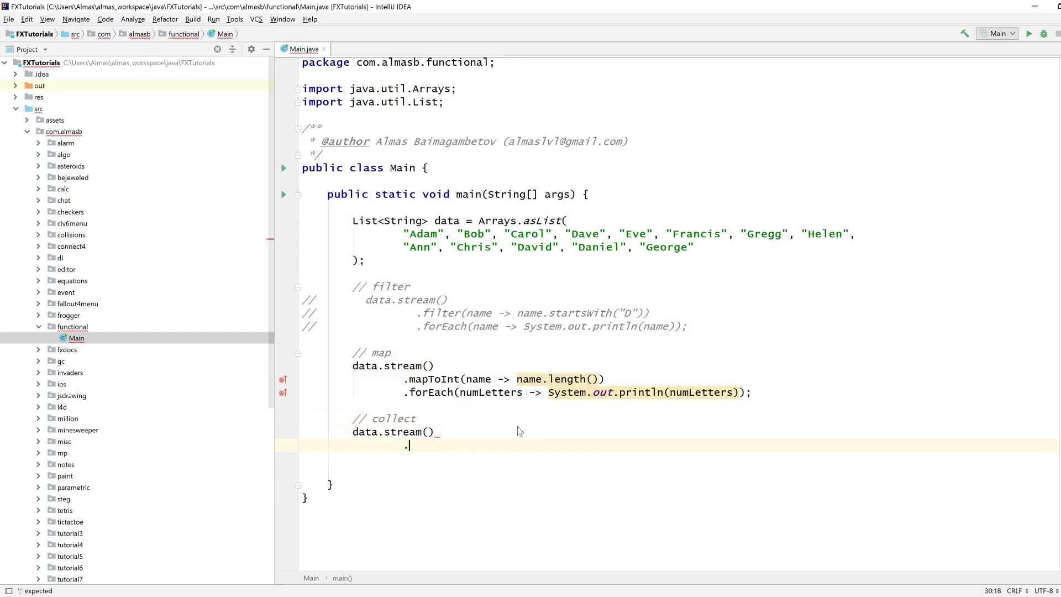
type(".col")
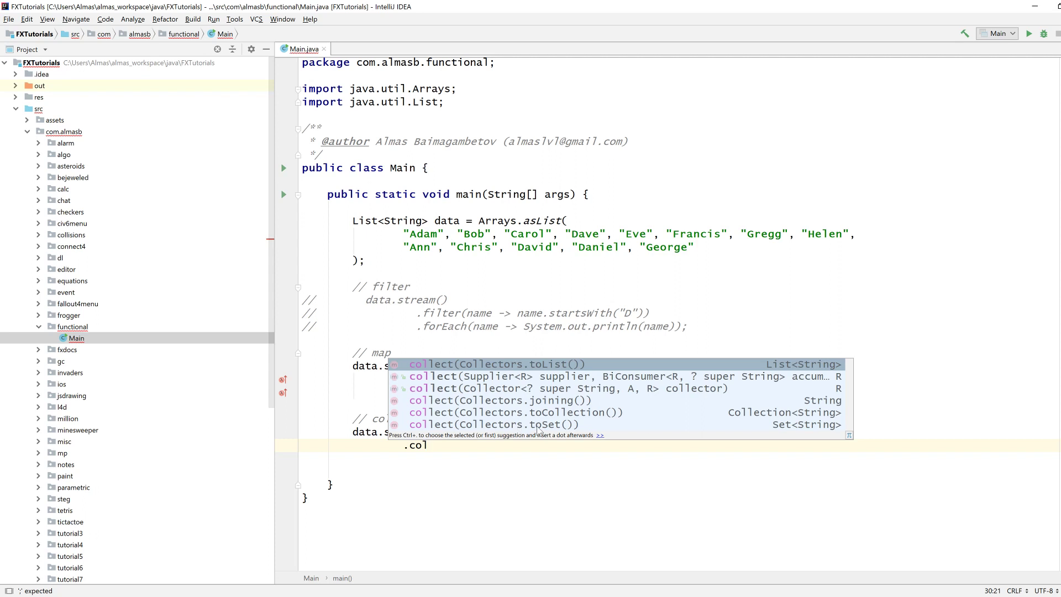
left_click(540, 425)
key("Up")
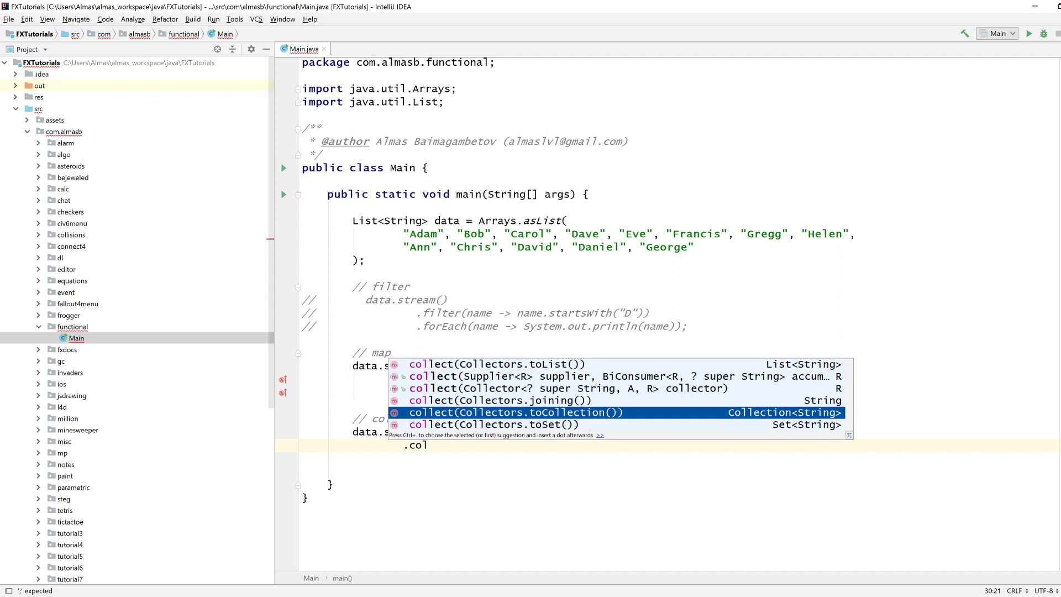
key("Escape")
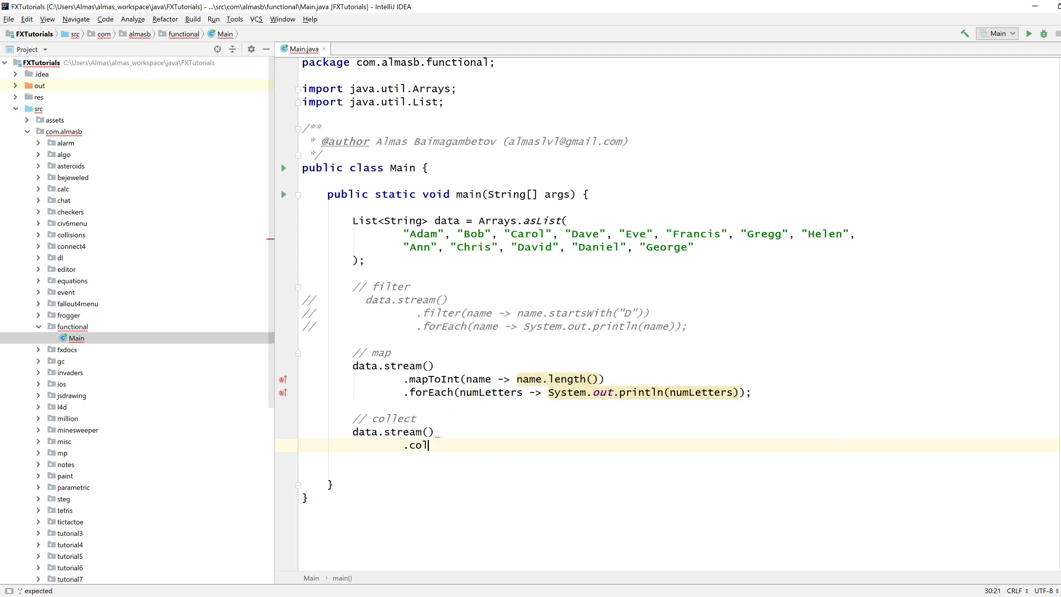
type("le")
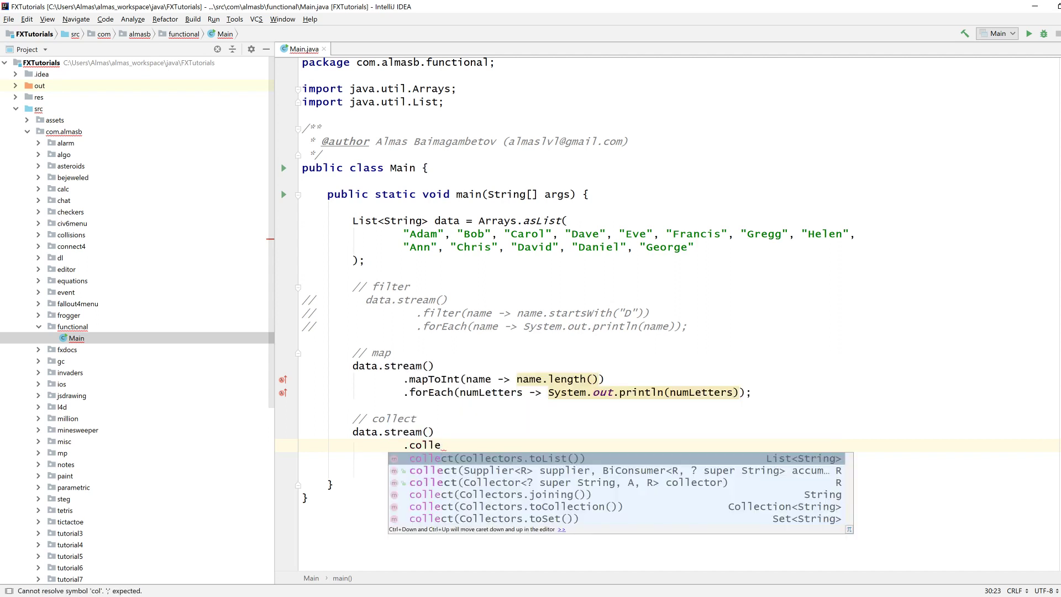
type("ct(Coll")
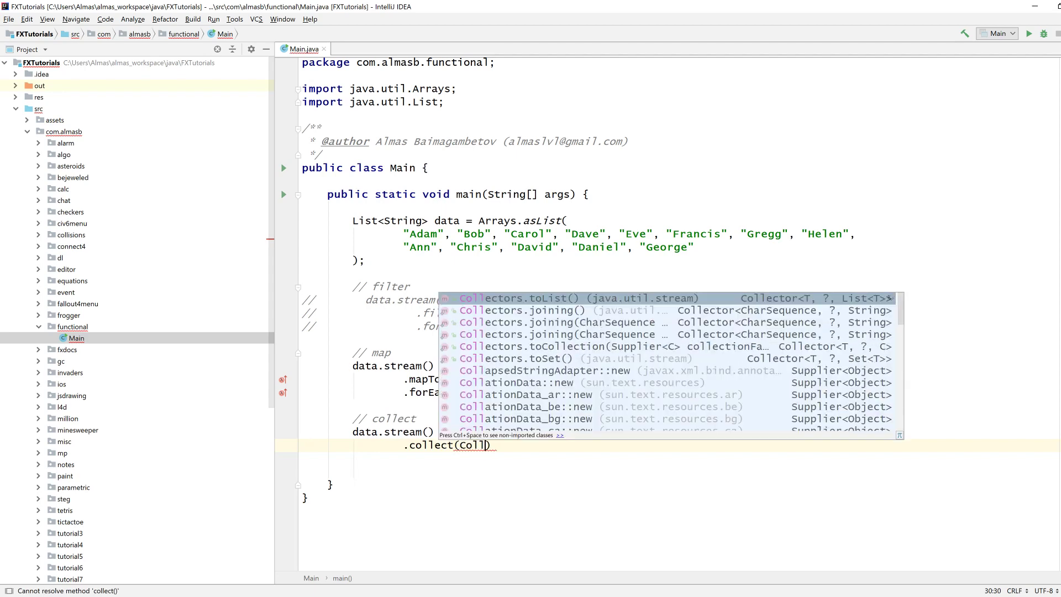
type("e")
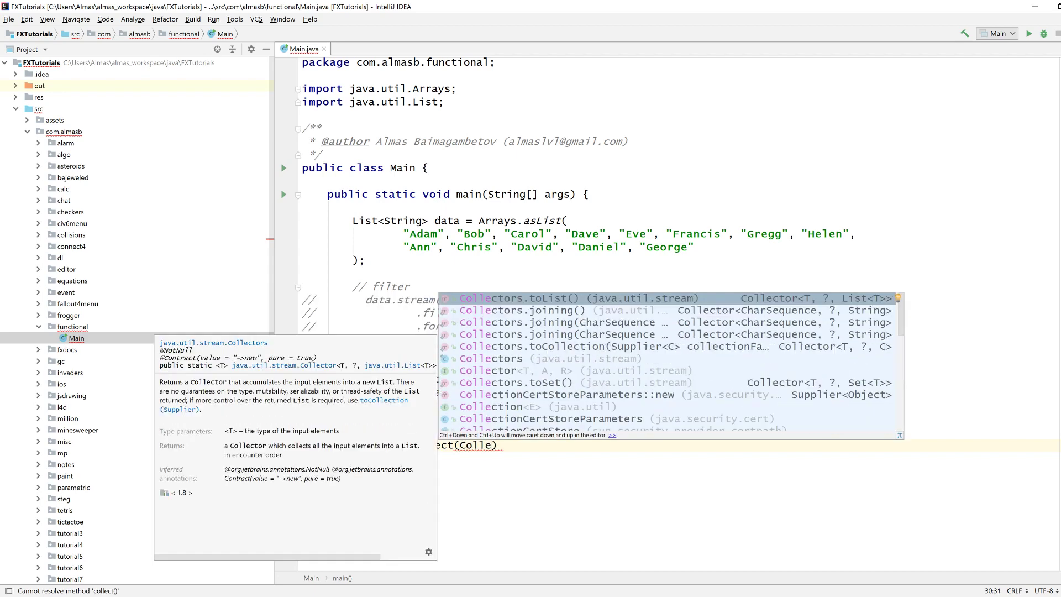
type("ctors.grou")
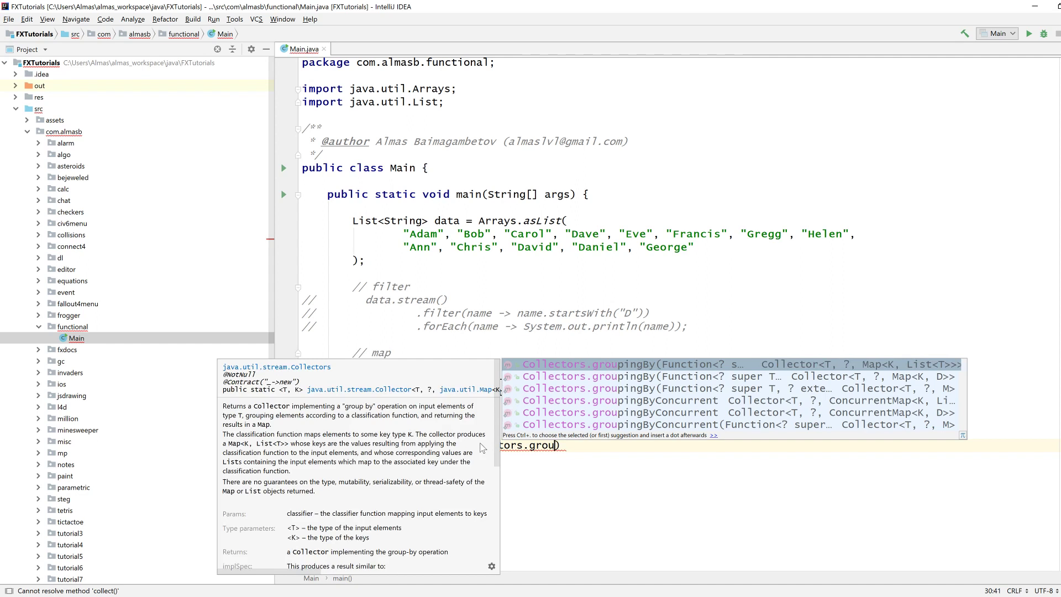
key("Return")
key("Right")
key("Right")
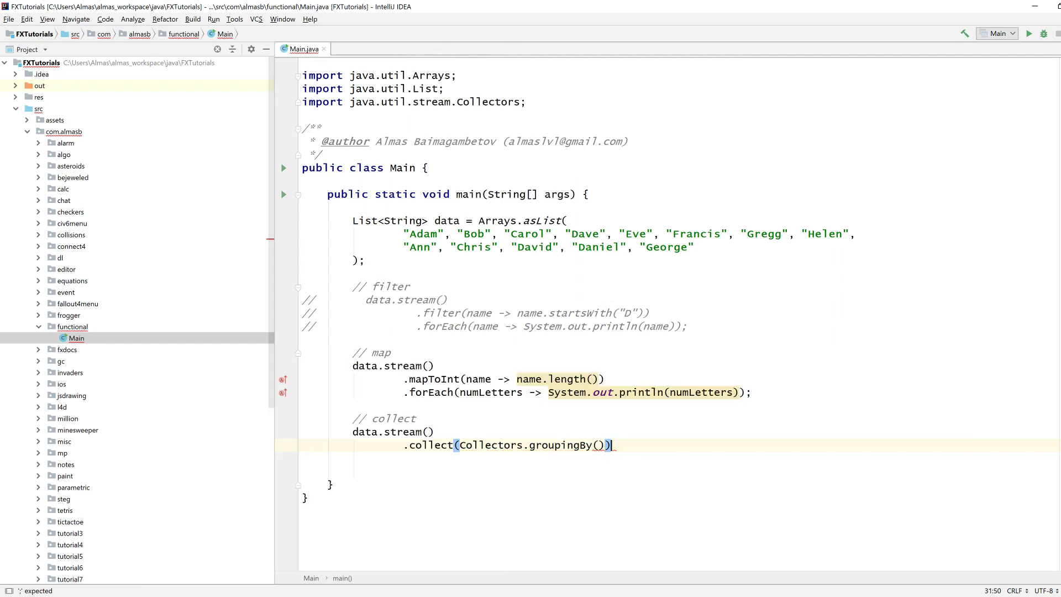
type(";")
key("Up")
key("Up")
key("Return")
key("Return")
key("Up")
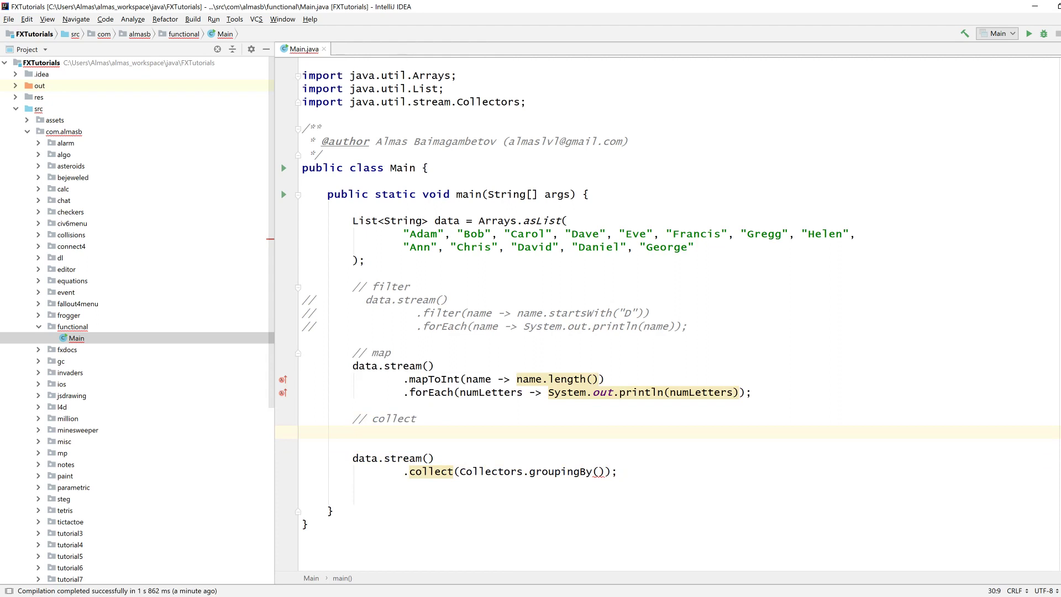
left_click_drag(403, 234, 696, 247)
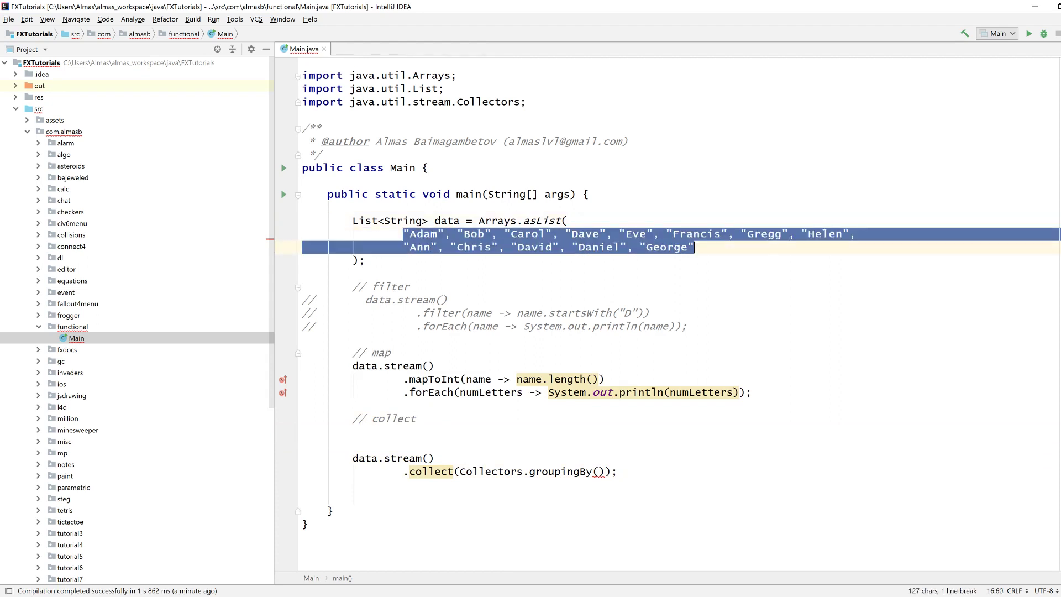
left_click(651, 313)
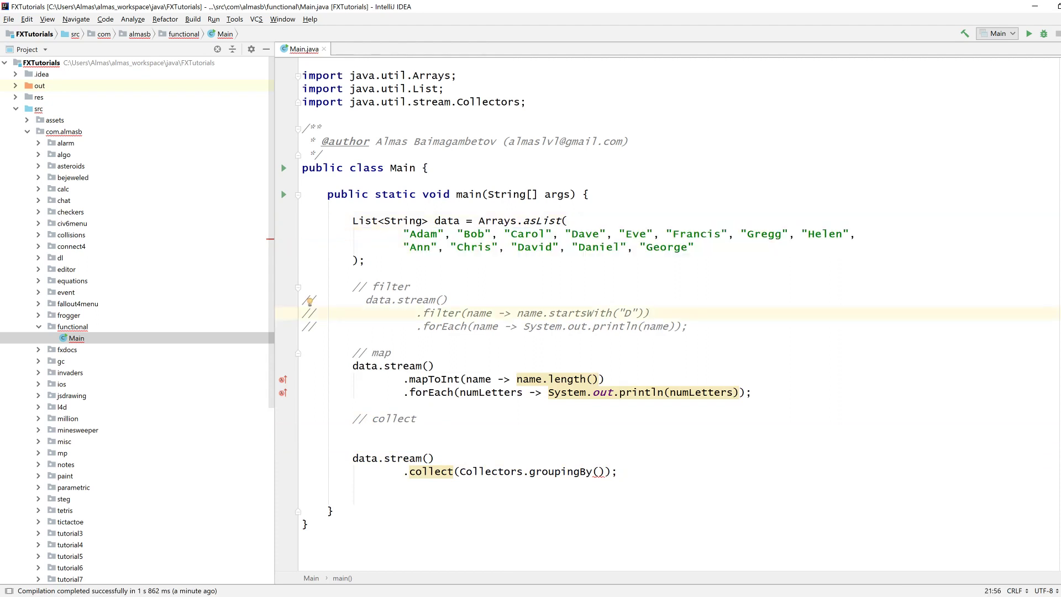
left_click(498, 431)
left_click_drag(404, 234, 697, 247)
left_click(696, 247)
left_click_drag(404, 234, 415, 234)
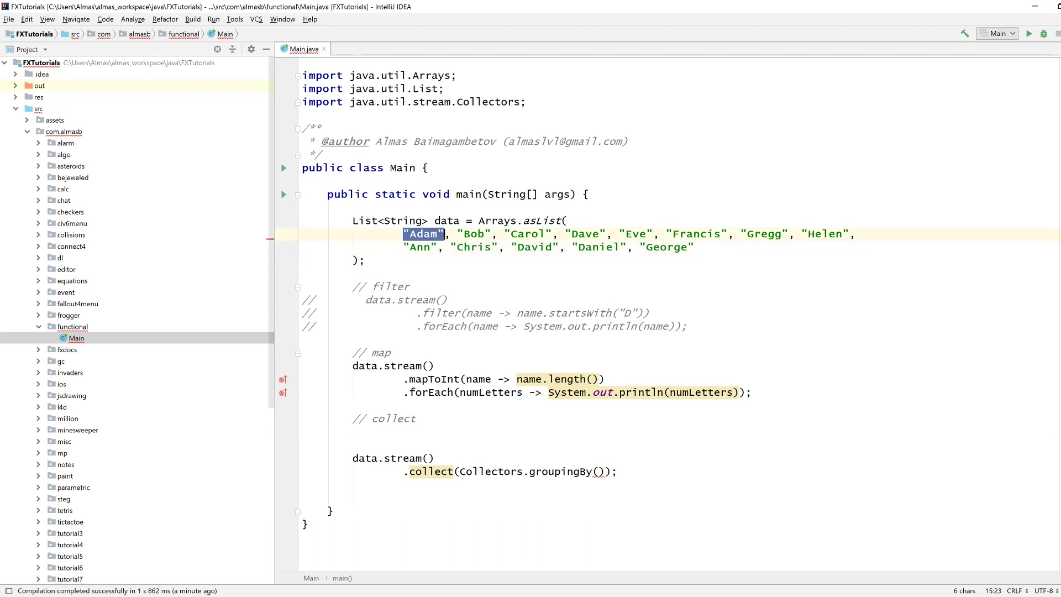
key("Left")
key("Down")
key("Up")
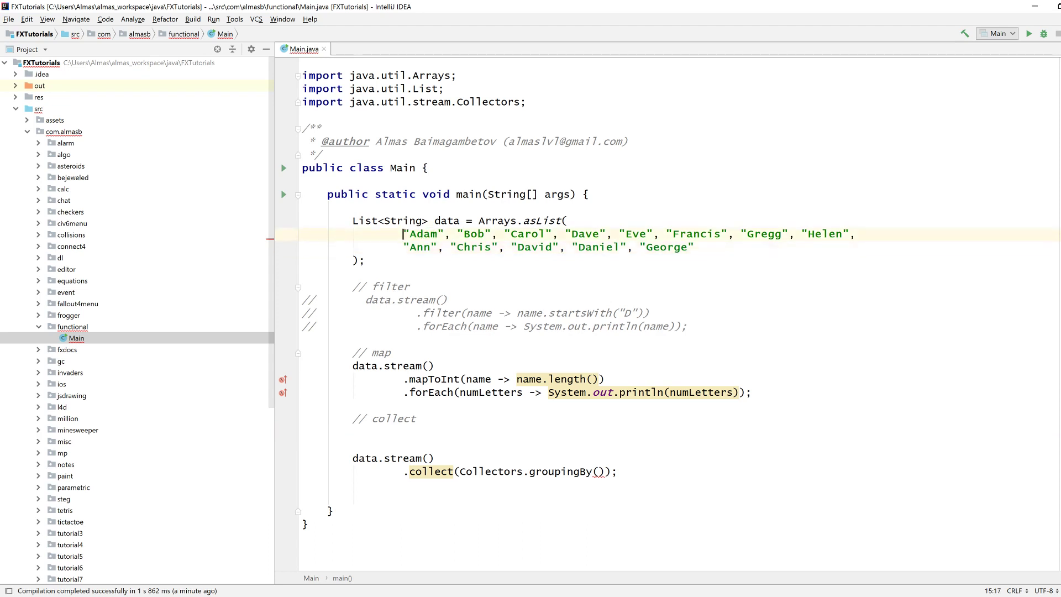
key("shift+Right")
key("shift+Right")
key("shift+Right")
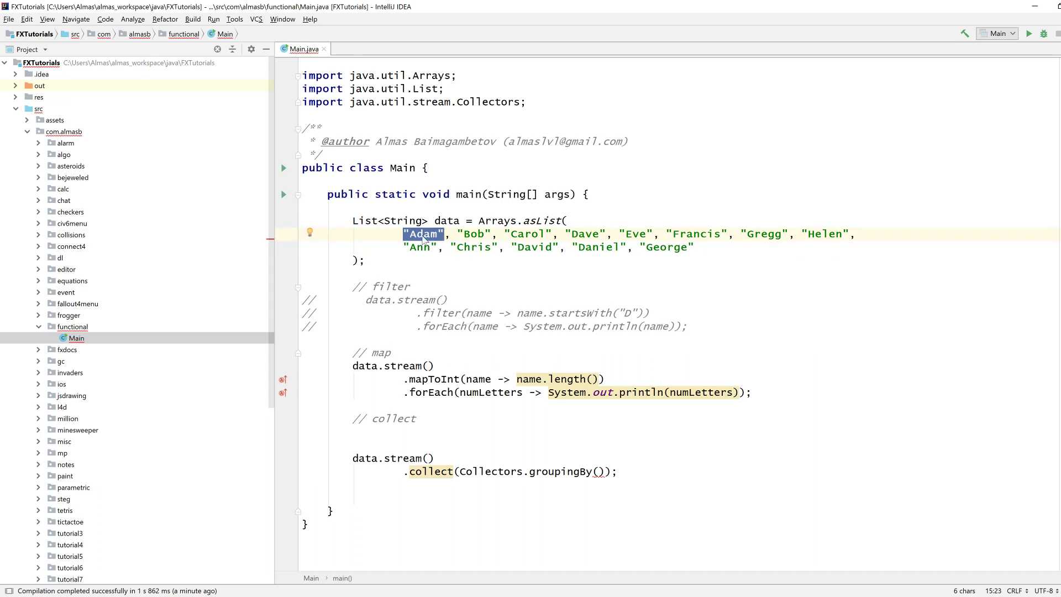
left_click(419, 246)
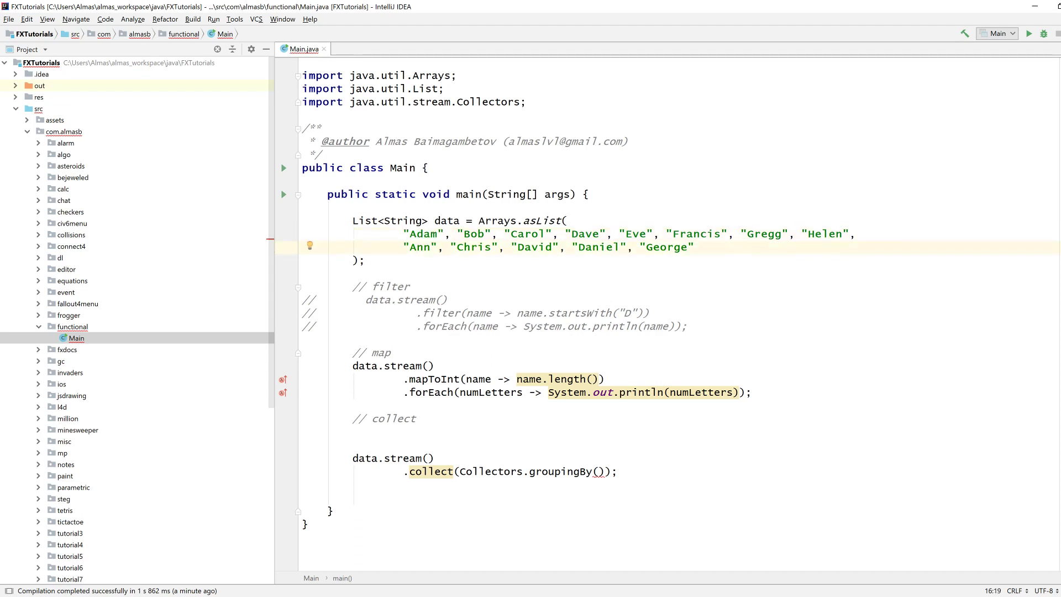
left_click(498, 431)
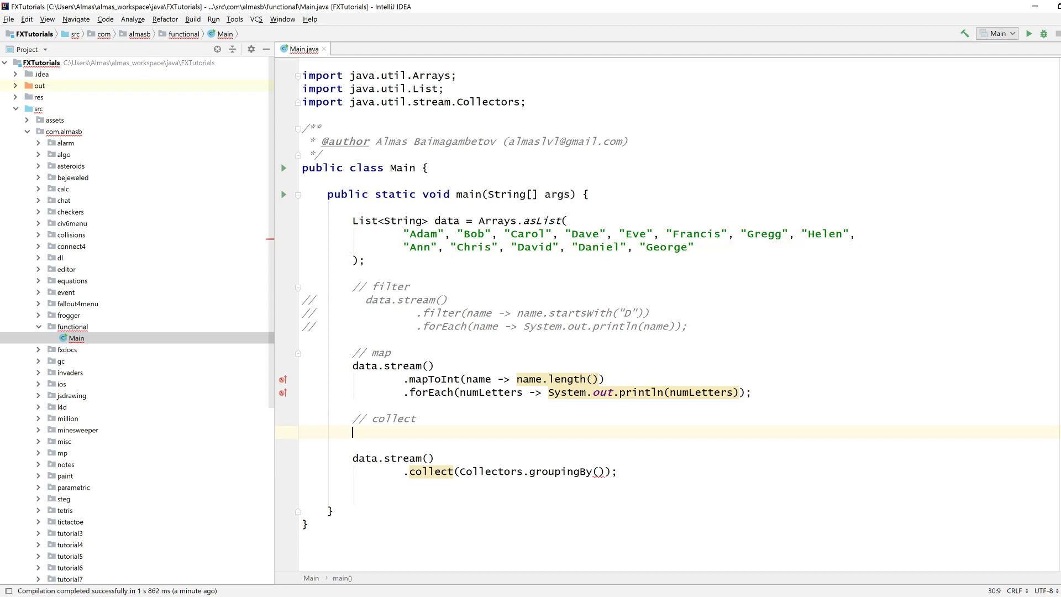
type("Map<")
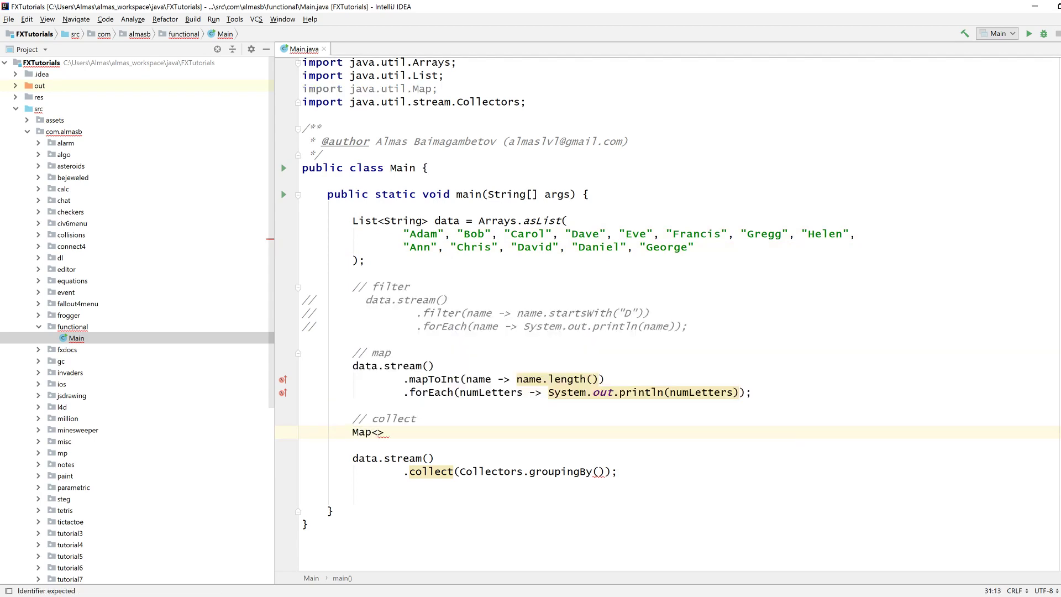
type("Character")
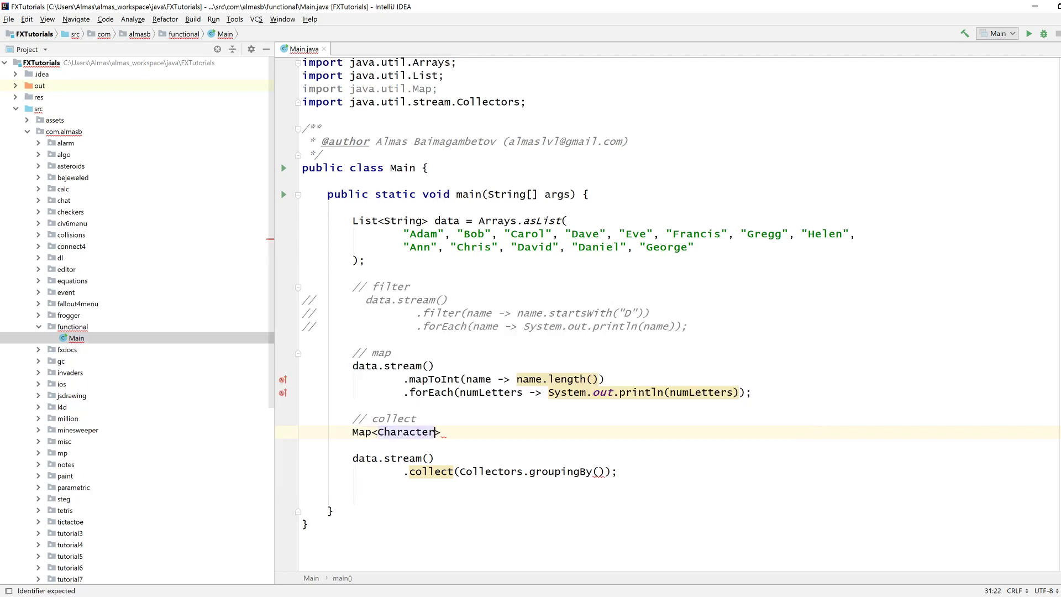
type(", List")
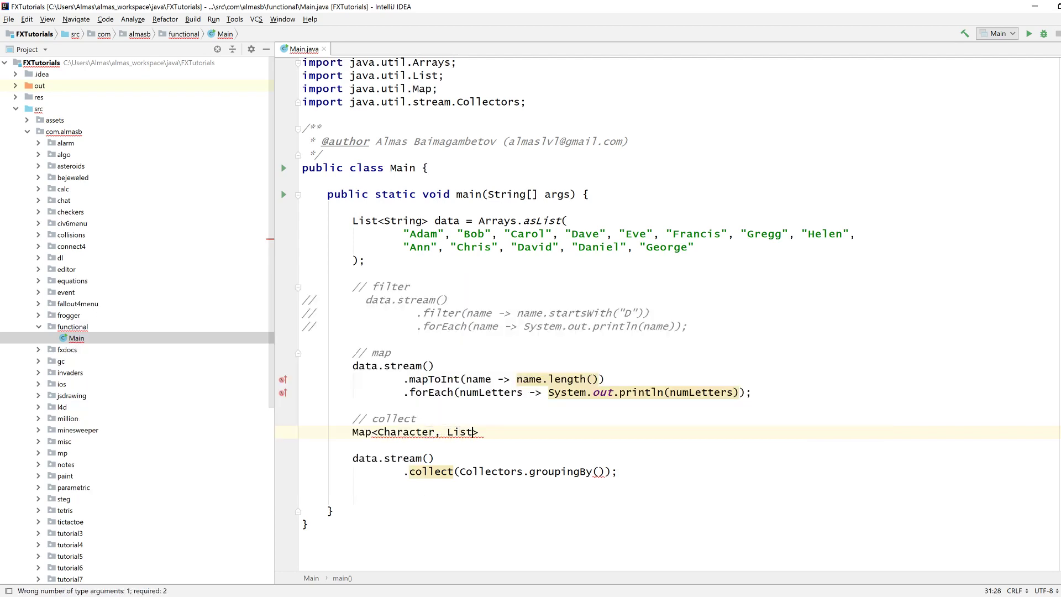
type("<")
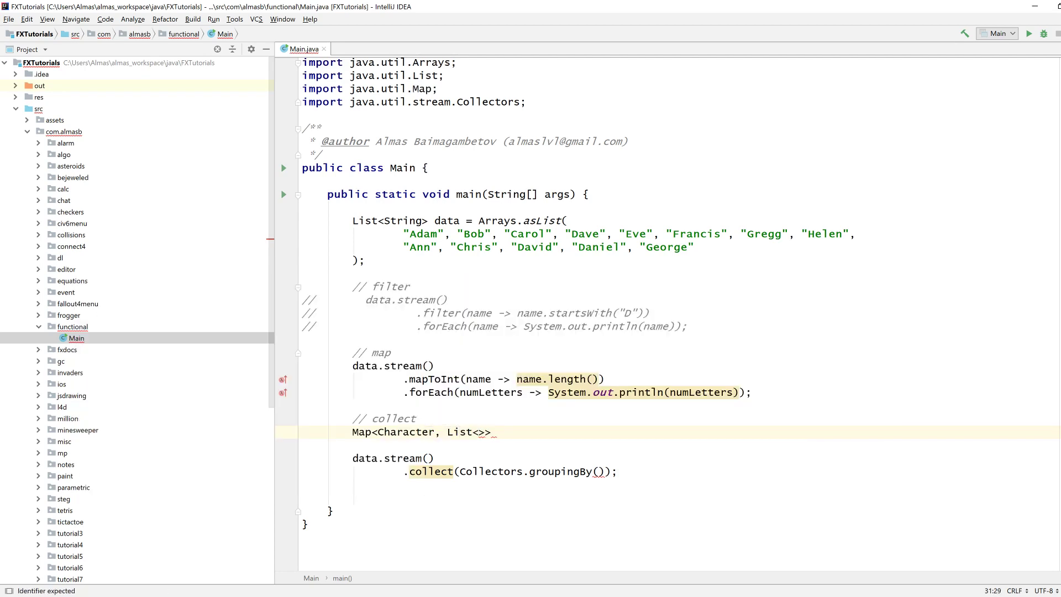
type("String>>")
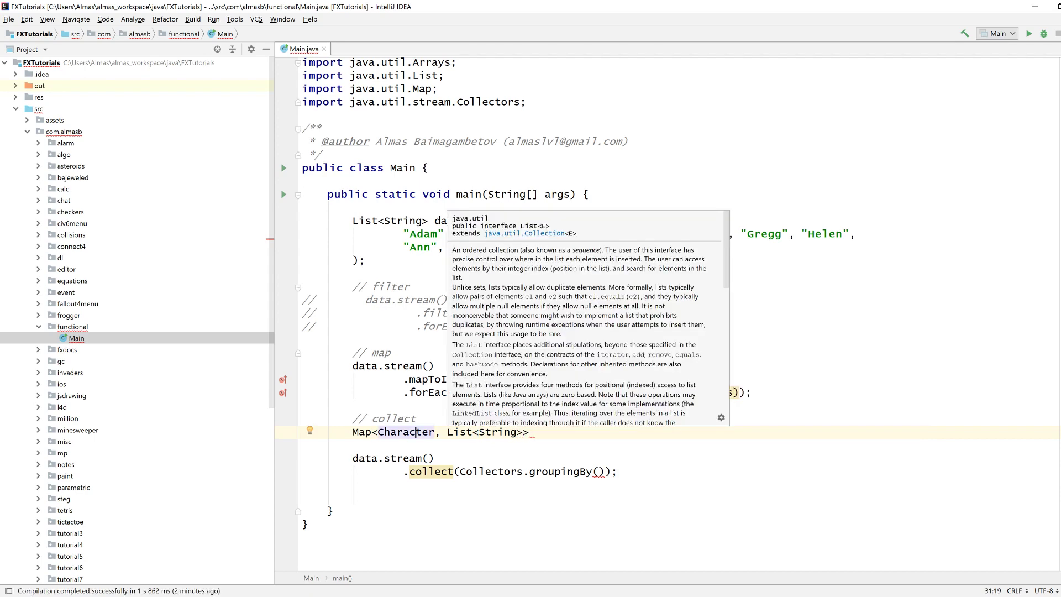
- Join the stream pipeline onto the Map<Character, List<String>> groupings = declaration
left_click(416, 432)
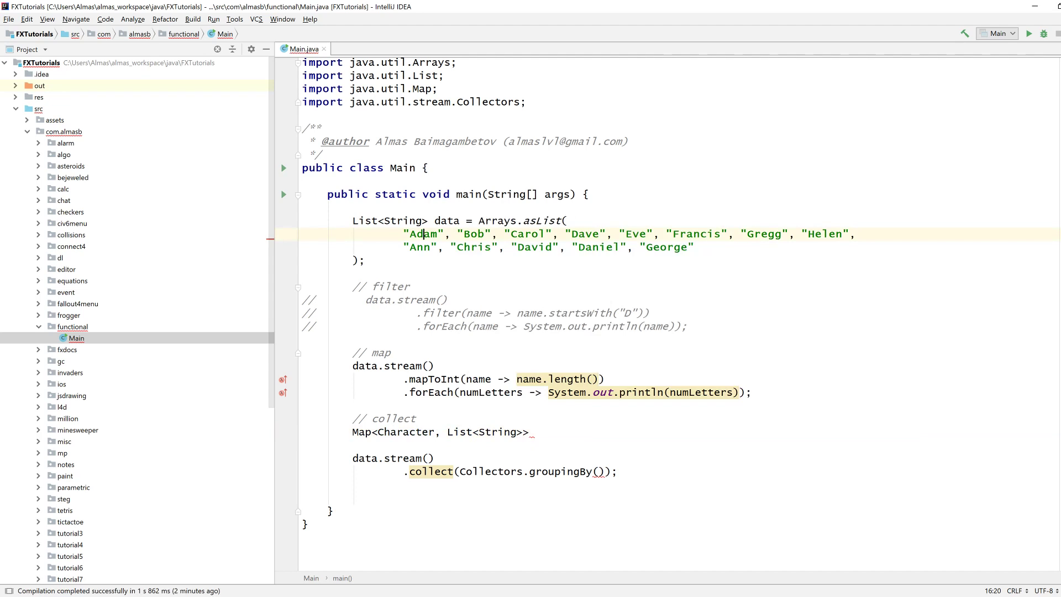
key("End")
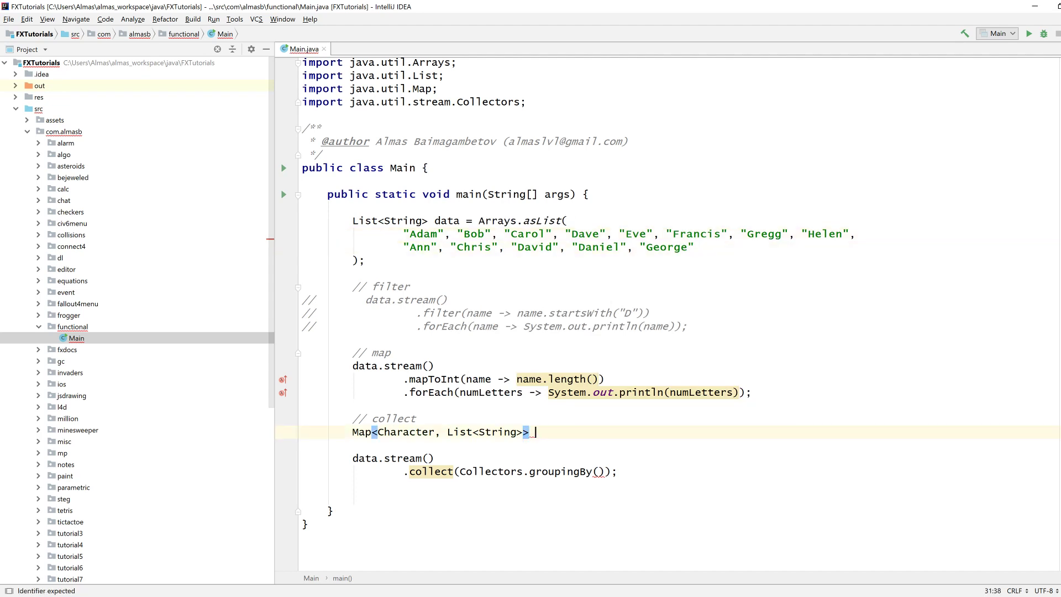
type("group")
type("ings  =")
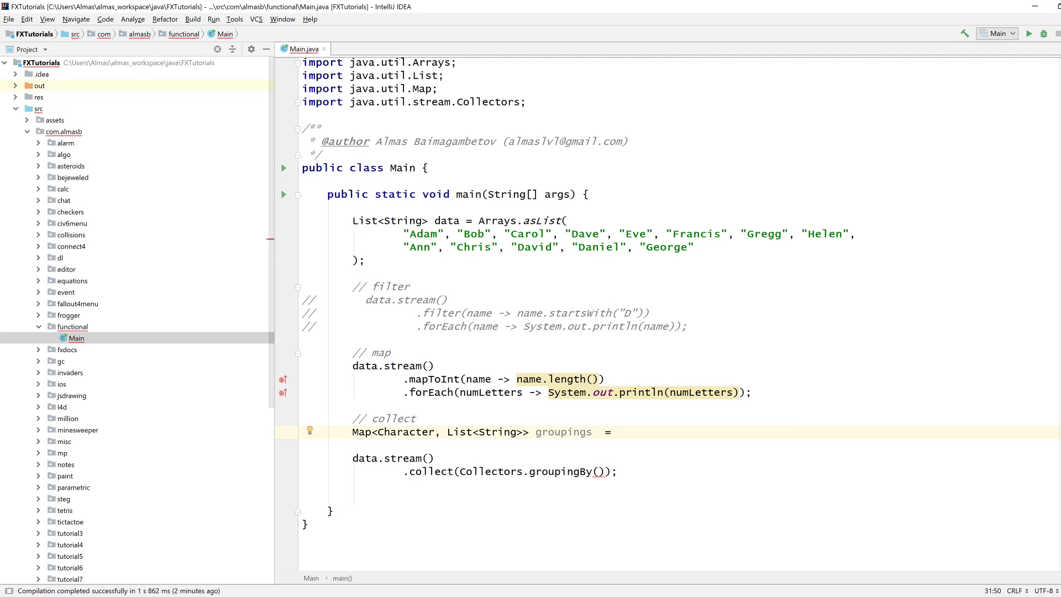
key("BackSpace")
key("BackSpace")
key("ctrl+shift+j")
key("ctrl+shift+j")
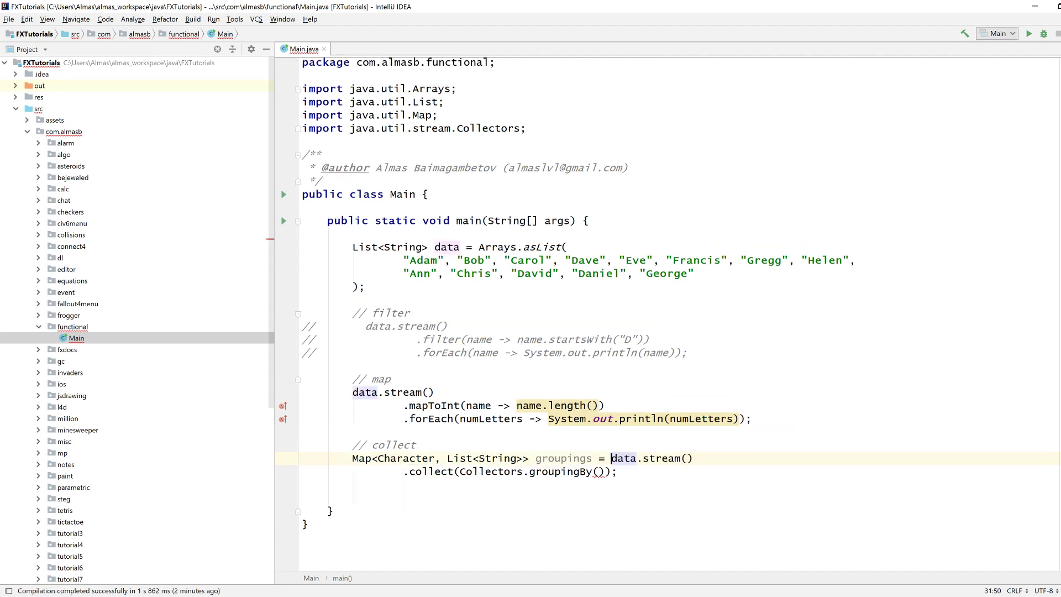
key("Down")
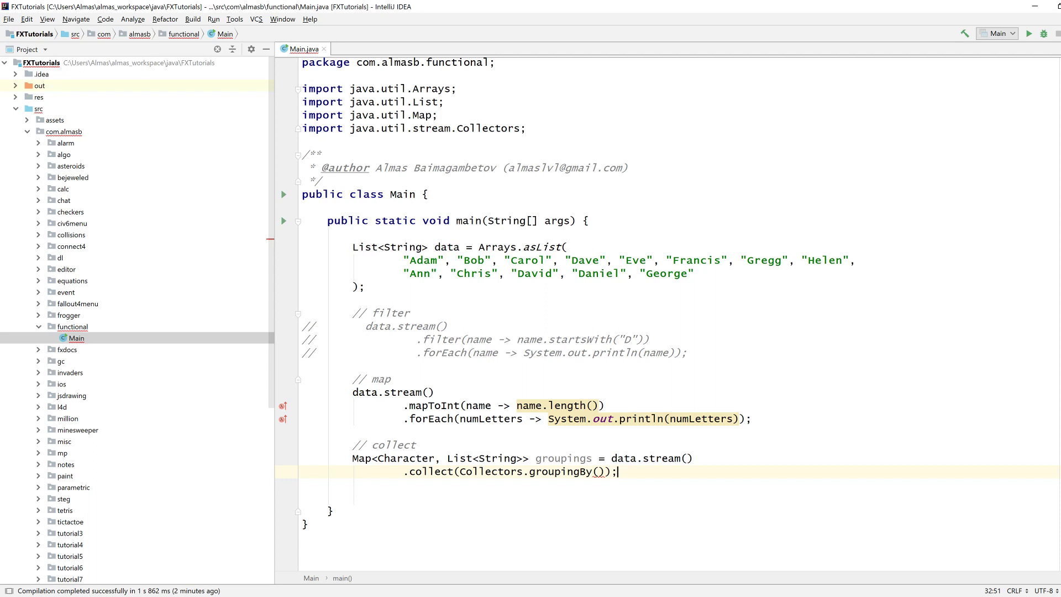
- Give groupingBy the lambda name -> name.charAt(0) to group names by first letter
key("Left")
key("Left")
key("Left")
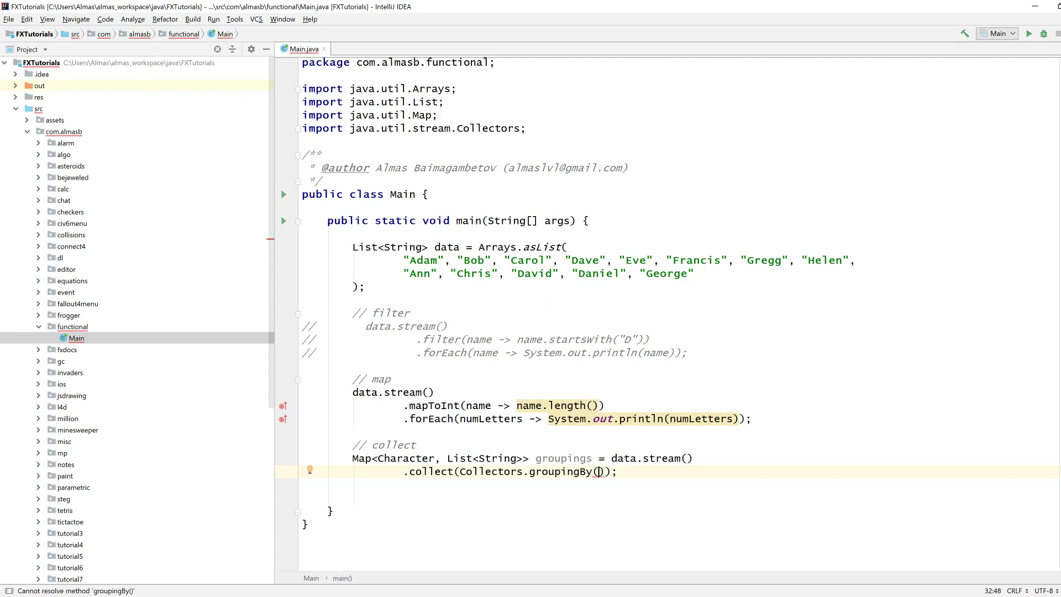
left_click(535, 472)
left_click(598, 471)
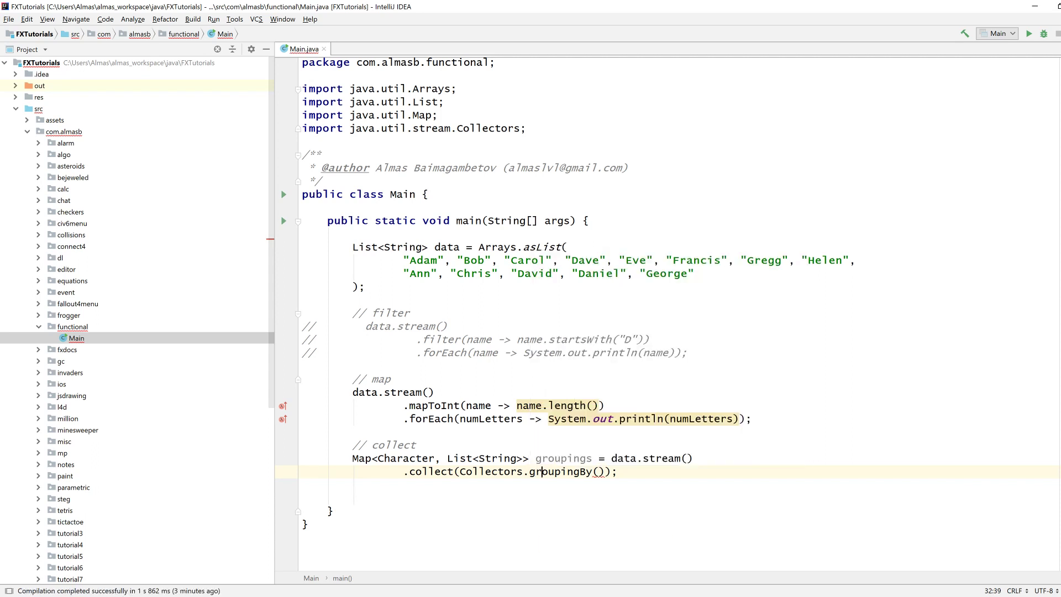
type("name -")
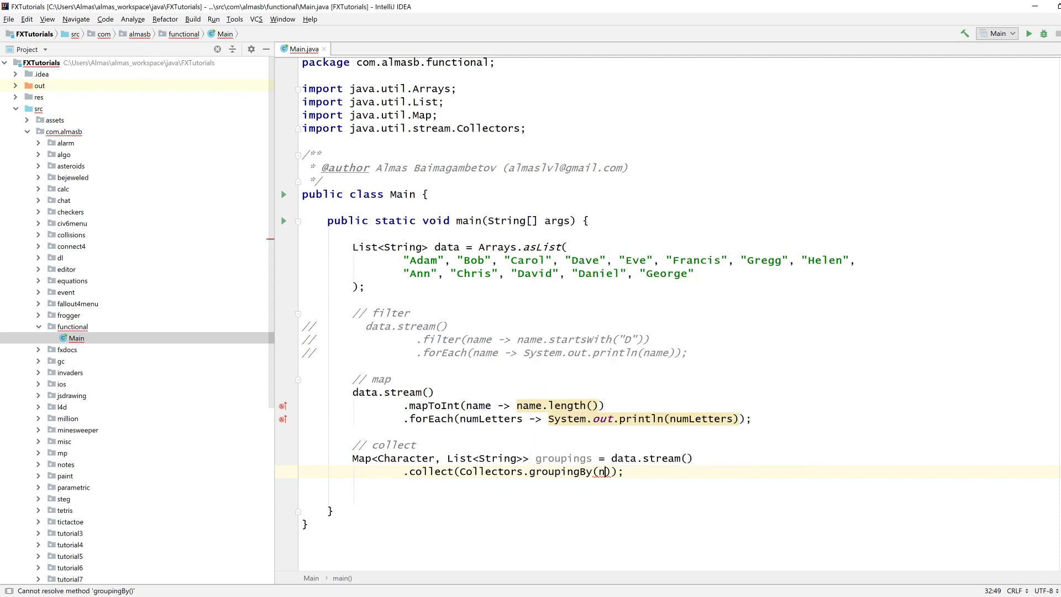
type("> ")
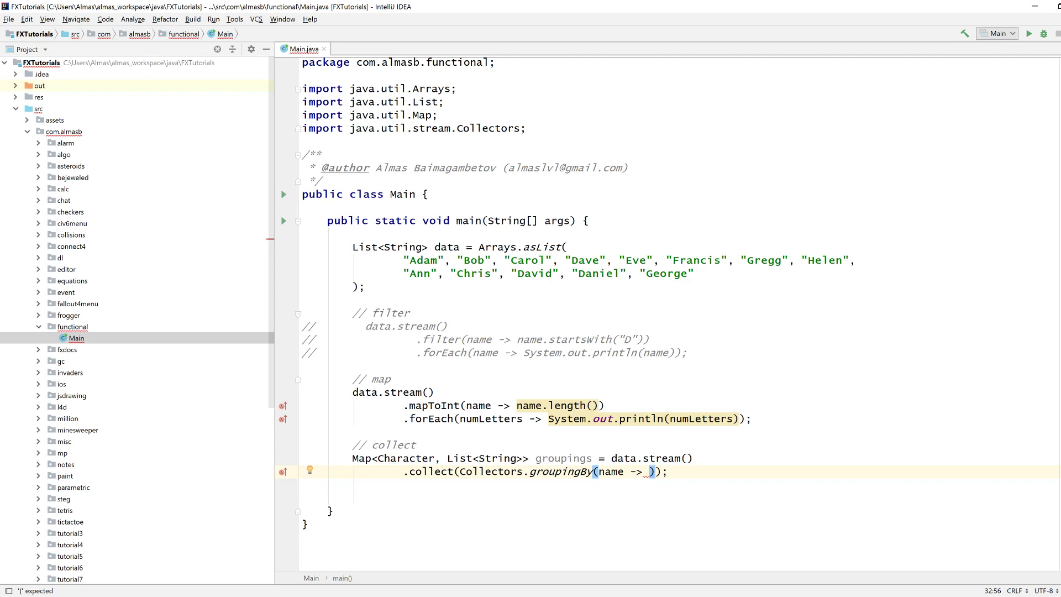
type("name.ch")
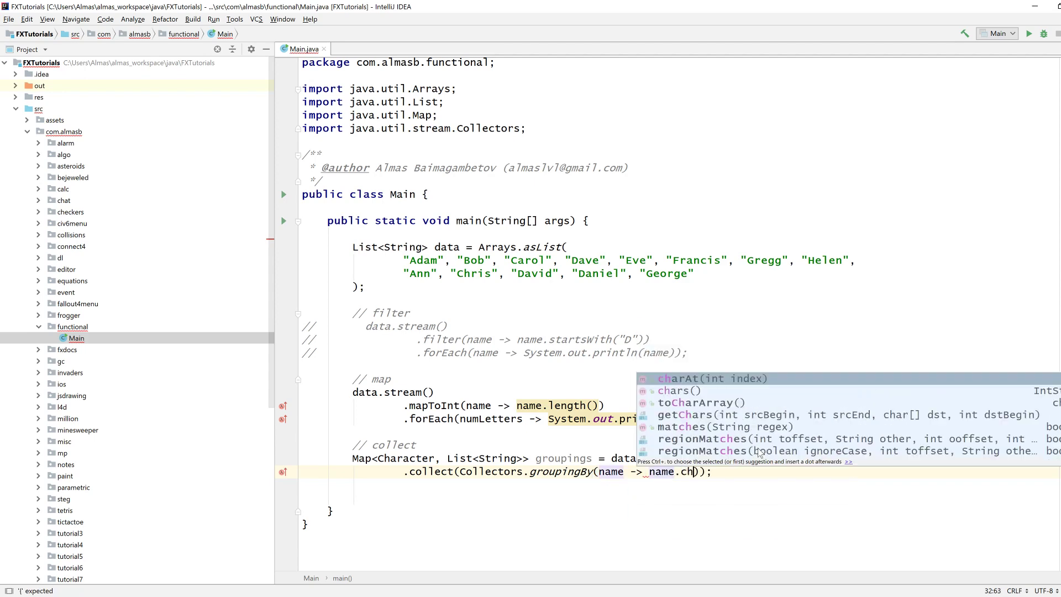
key("Return")
type("0")
key("End")
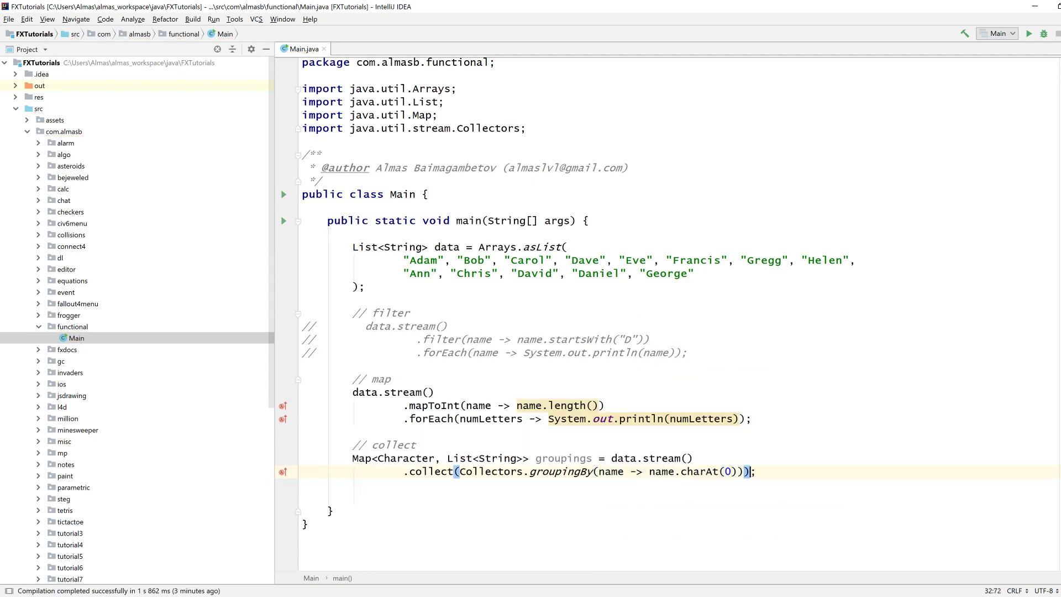
key("Down")
key("Down")
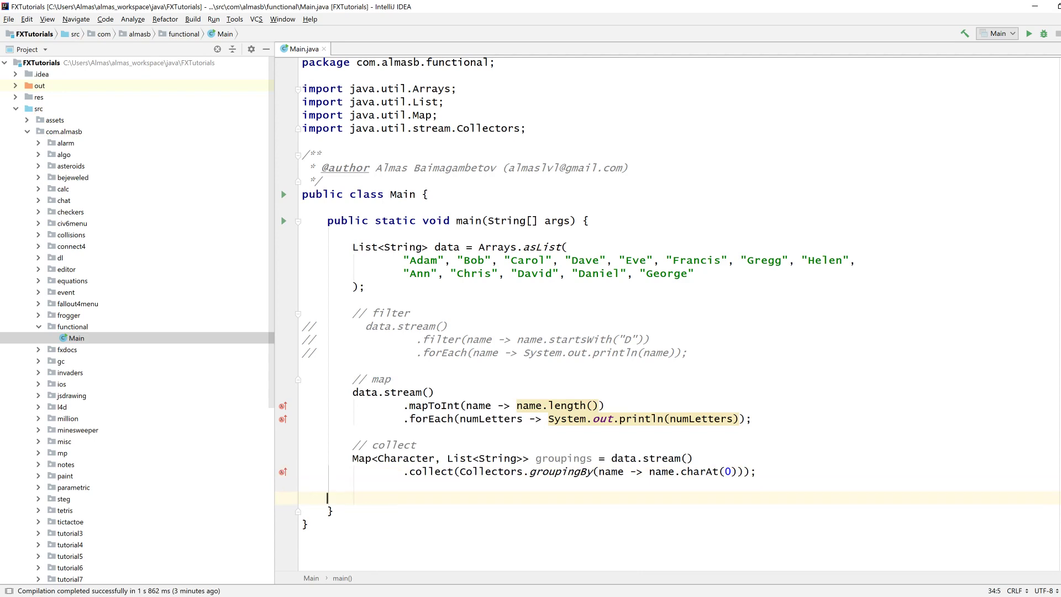
- Add groupings.forEach((firstLetter, names) -> println("" + firstLetter + ": " + names))
key("Tab")
type("gro")
key("Return")
type(".fo")
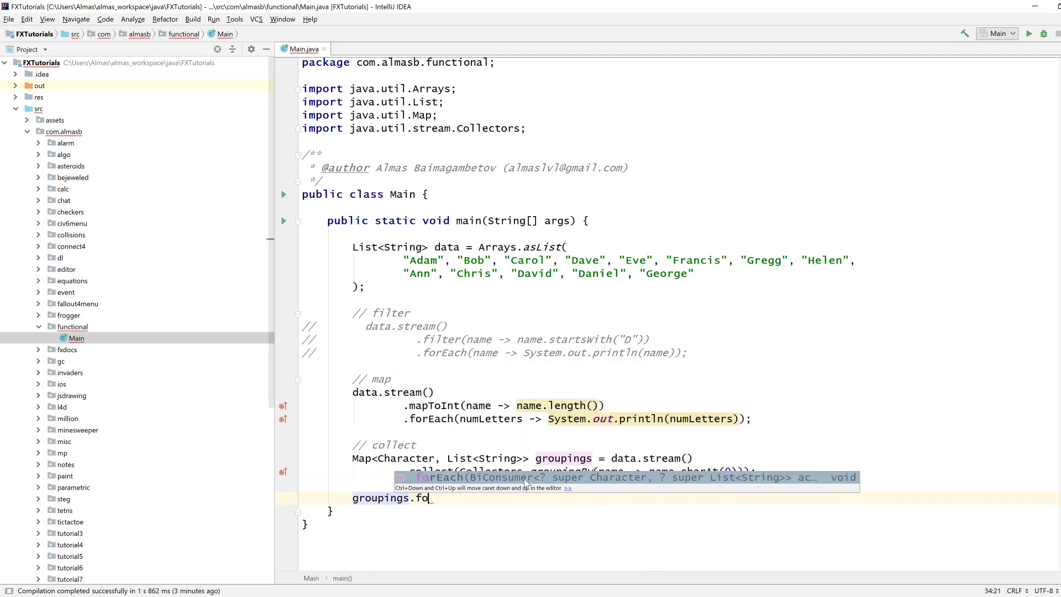
key("Return")
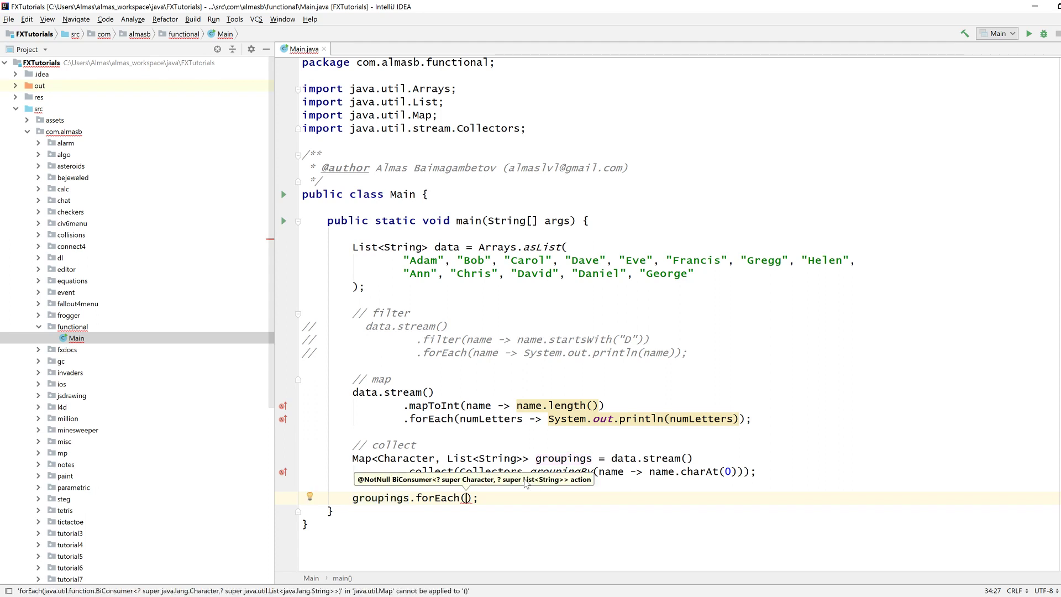
type("(")
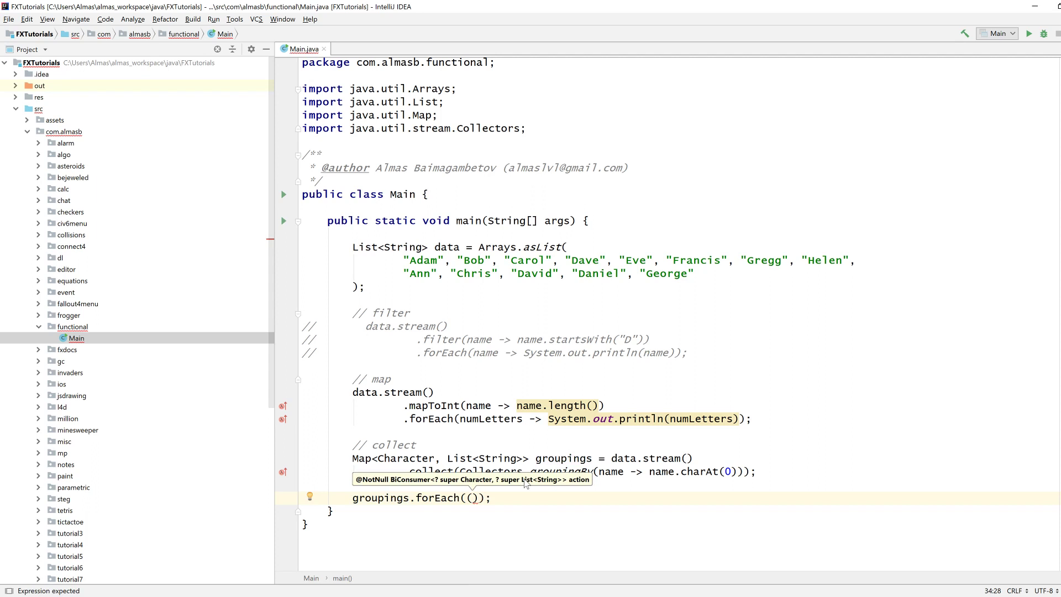
type("firstLett")
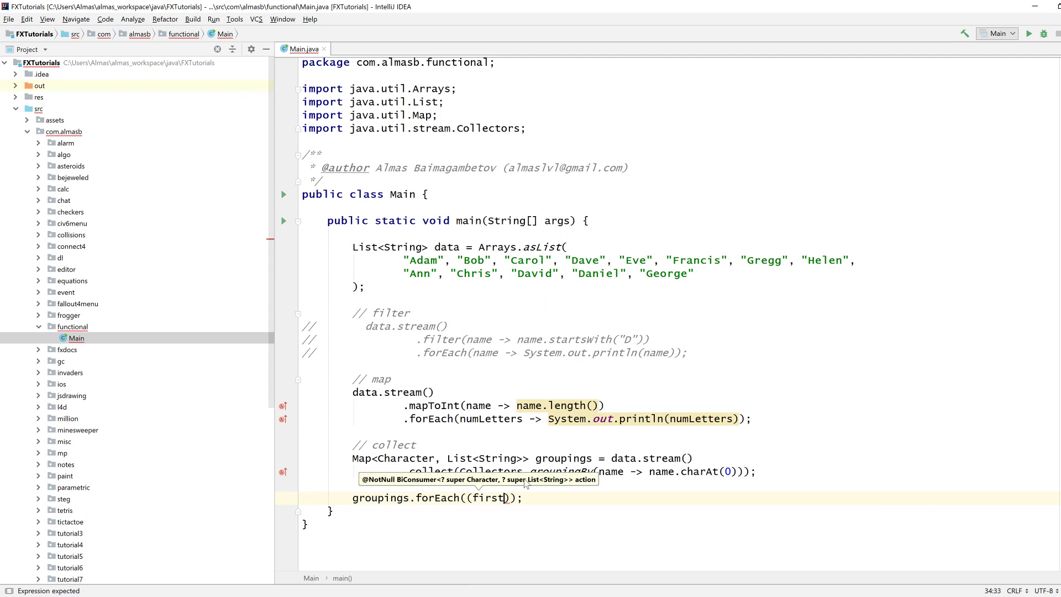
type("er, names)")
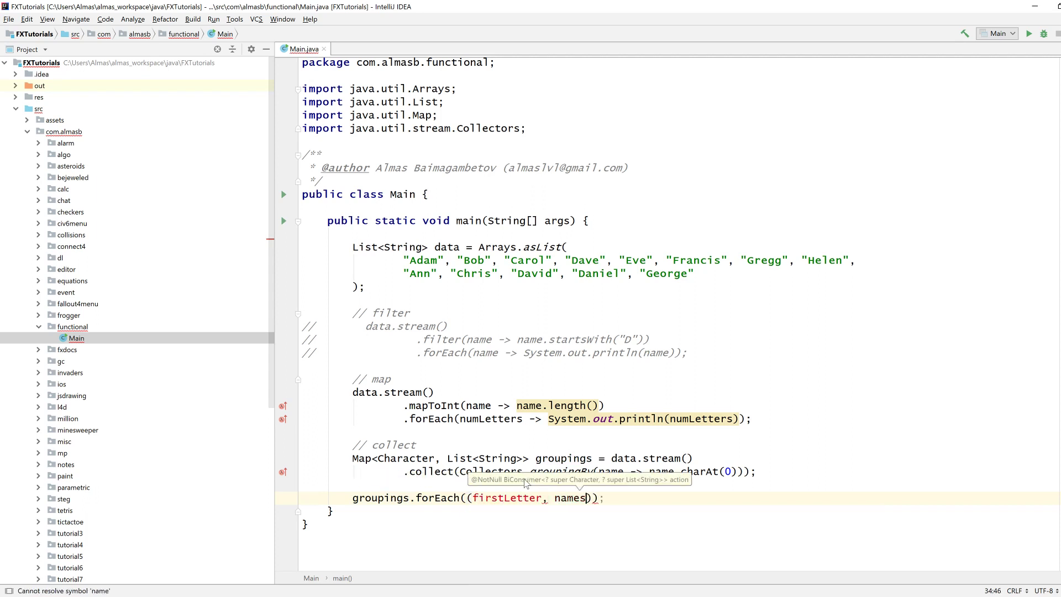
type(" ->")
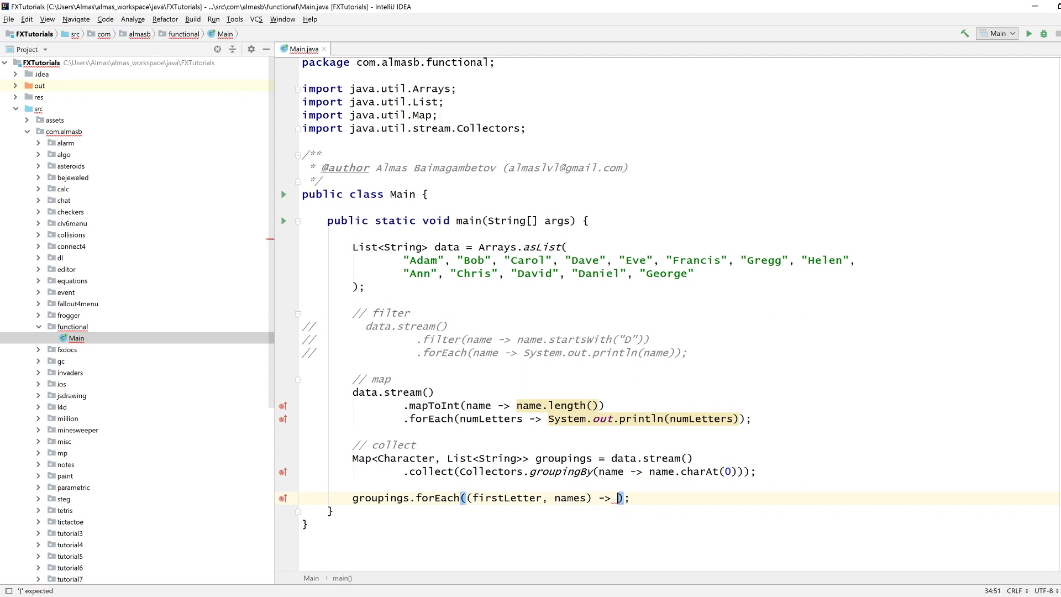
scroll(580, 332, "down", 3)
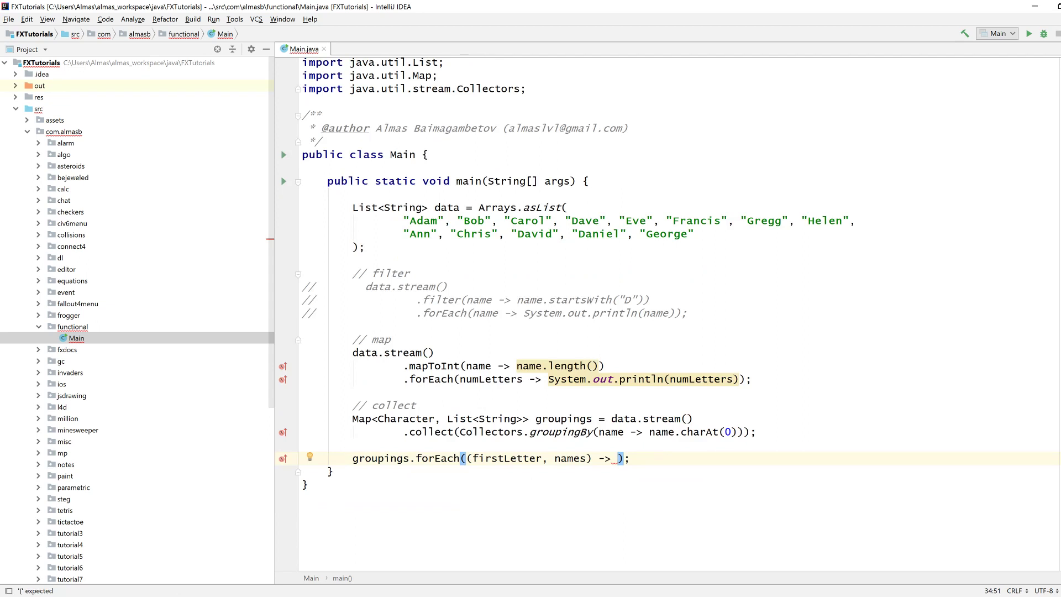
type("{")
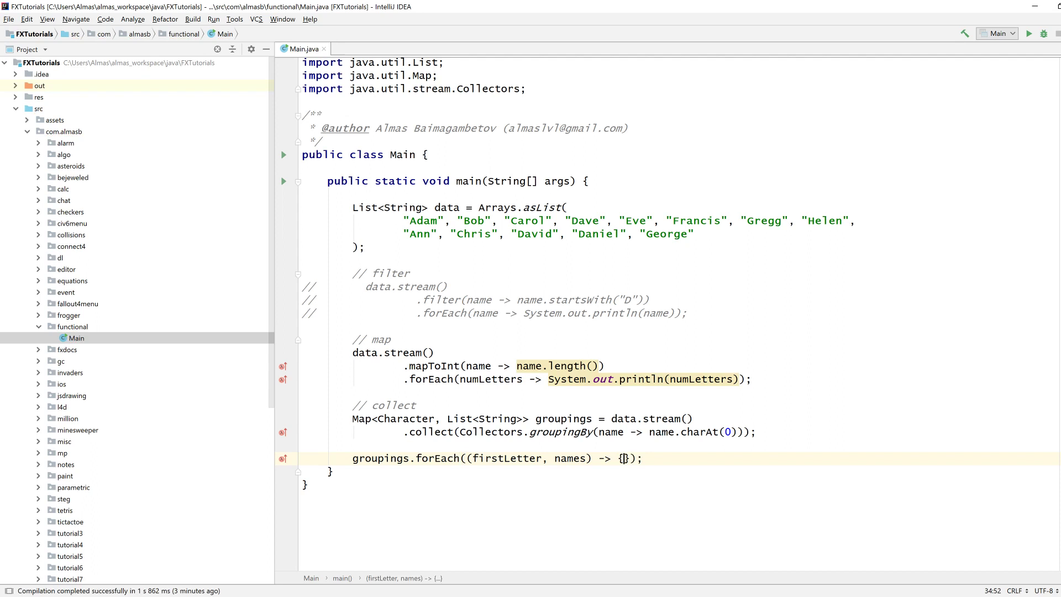
key("Return")
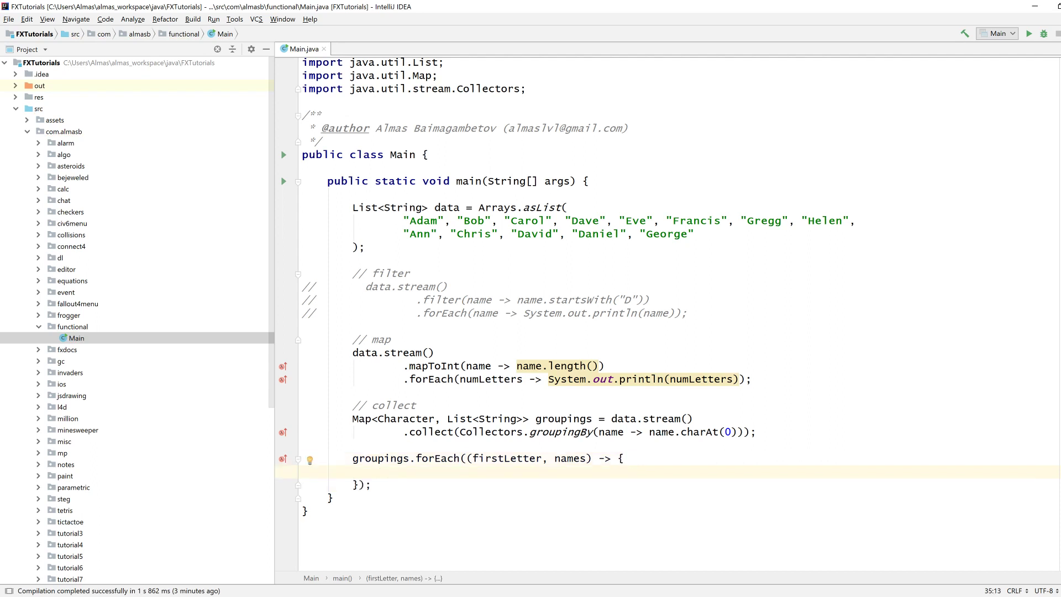
type("sout")
key("Tab")
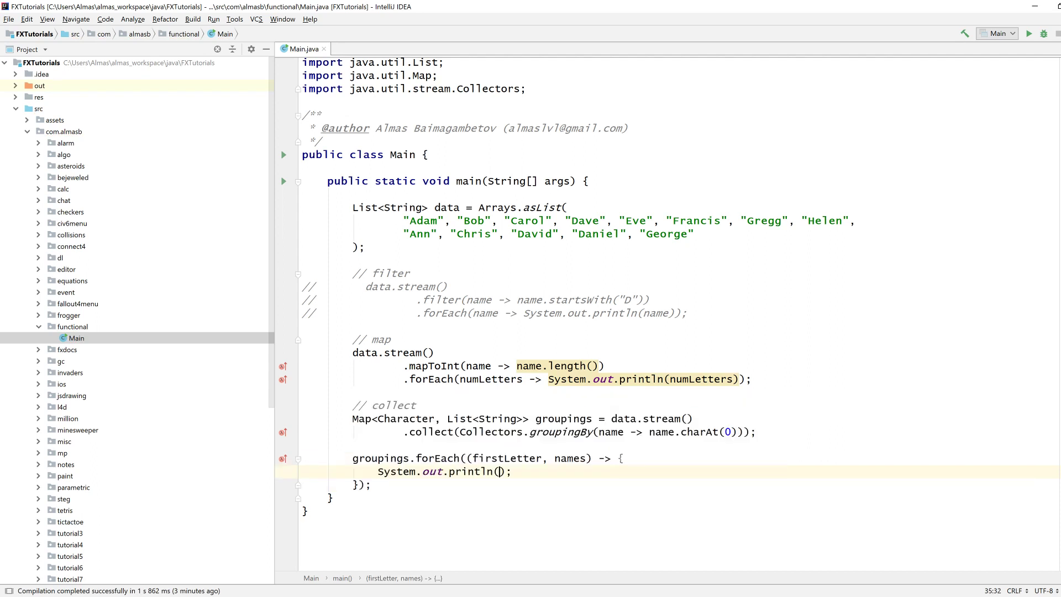
type("fi")
key("BackSpace")
key("BackSpace")
type("\" +")
key("BackSpace")
key("BackSpace")
type("\" + ")
type("fi")
key("Tab")
type("+ \"")
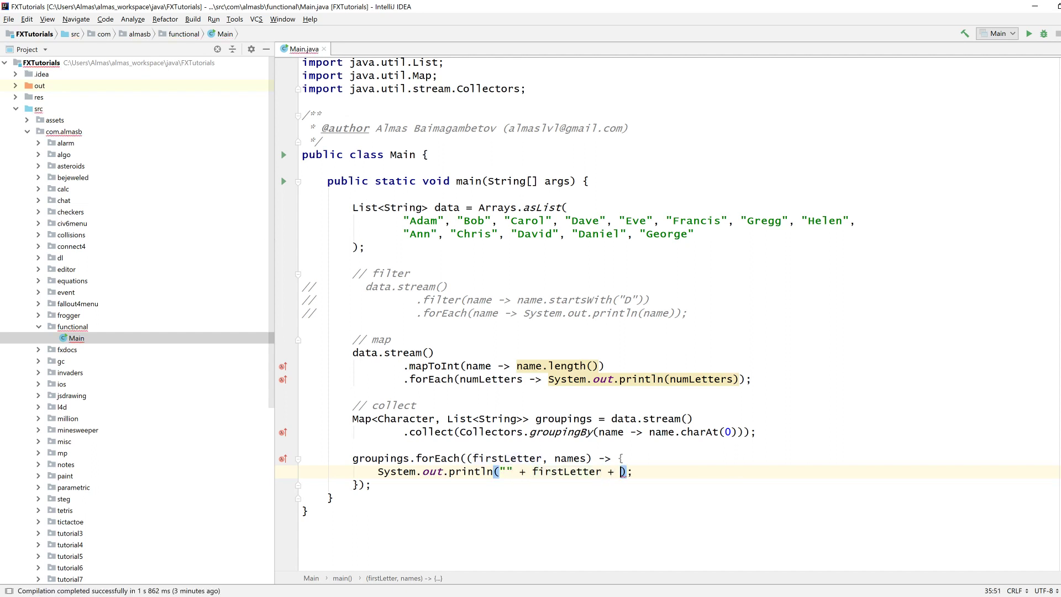
type(": \" + nam")
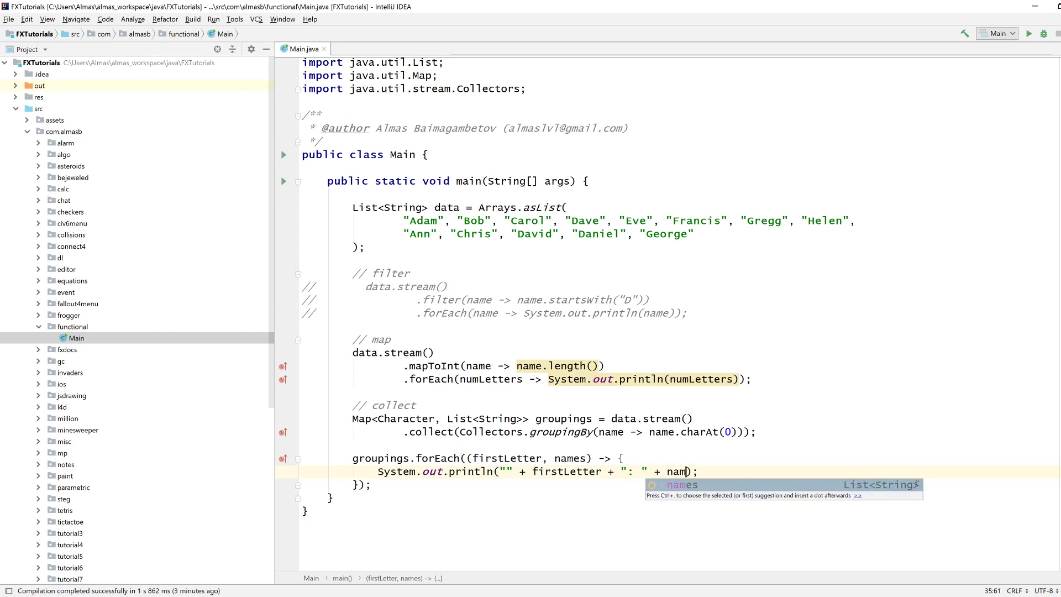
key("Tab")
- Comment out the three map example lines and run Main again
left_click(697, 419)
right_click(806, 373)
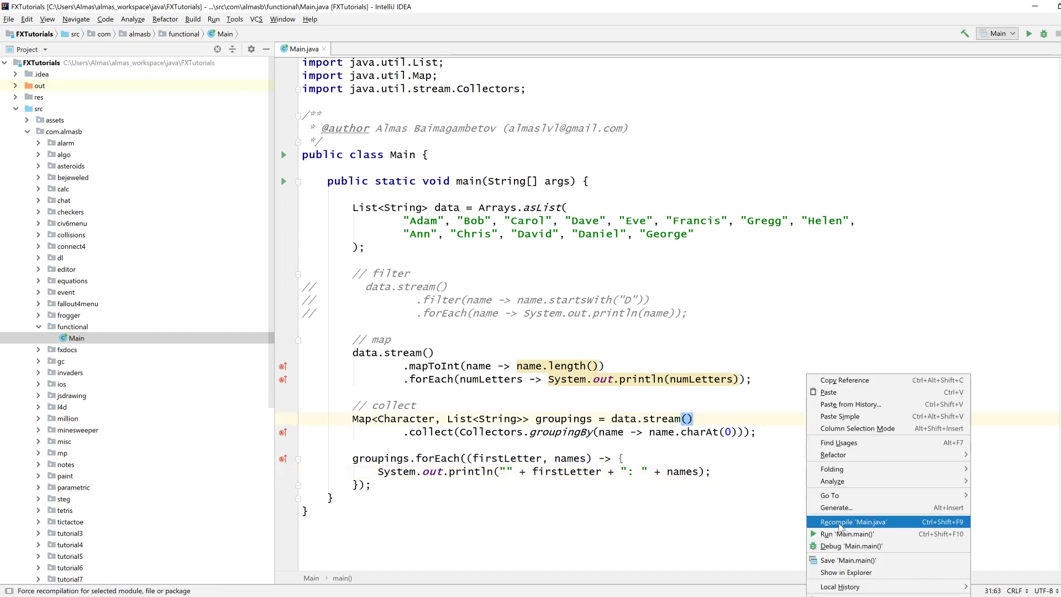
key("Escape")
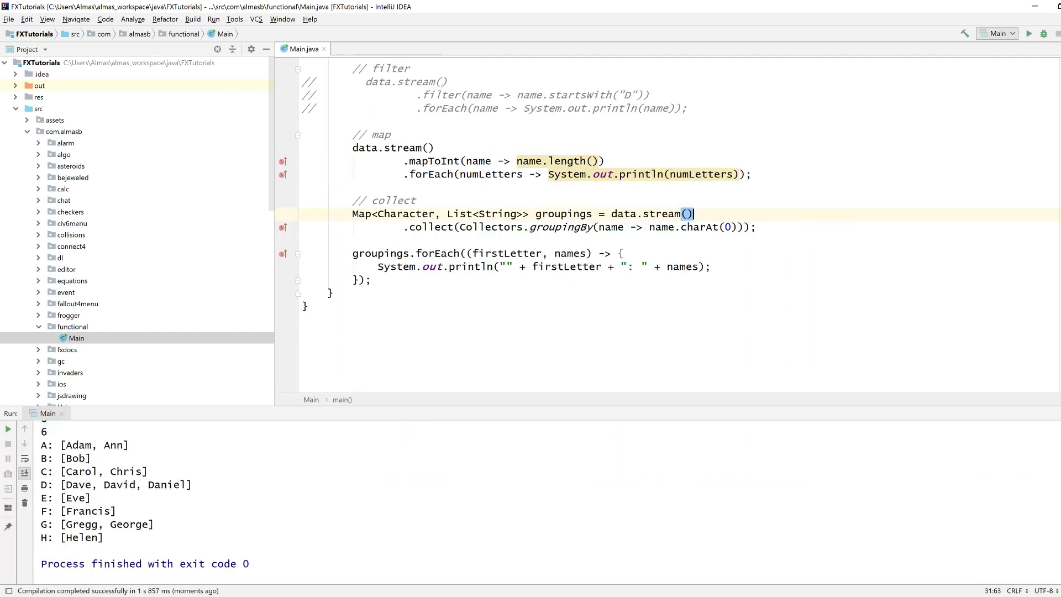
left_click_drag(752, 174, 302, 148)
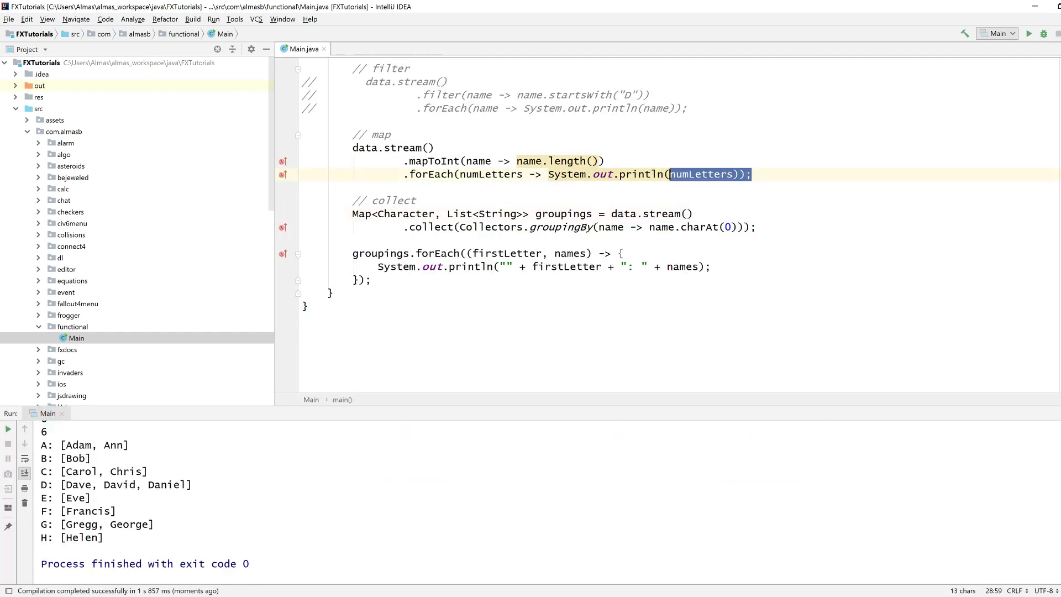
key("ctrl+slash")
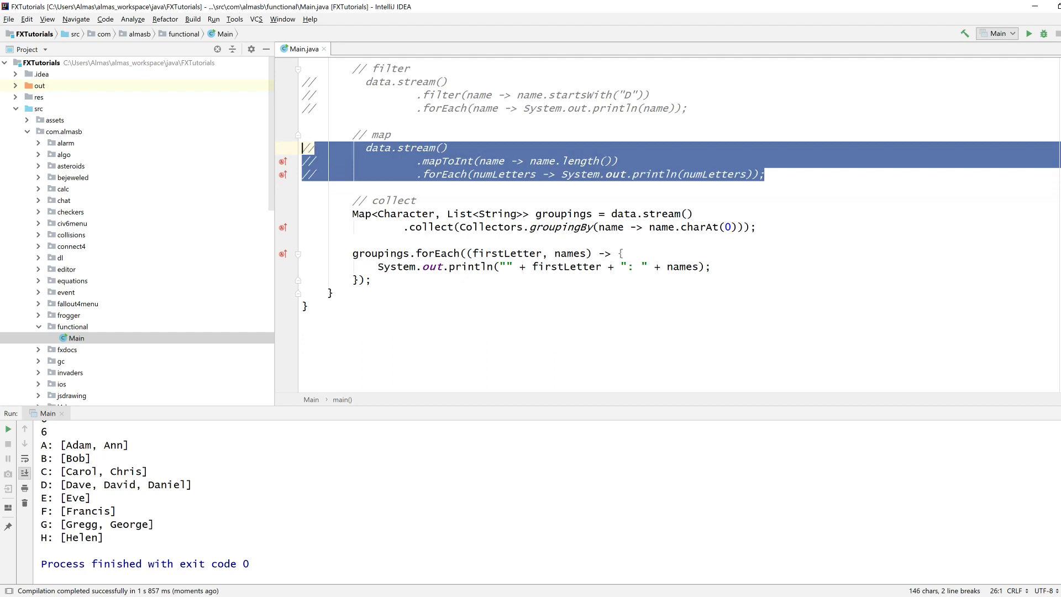
key("shift+F10")
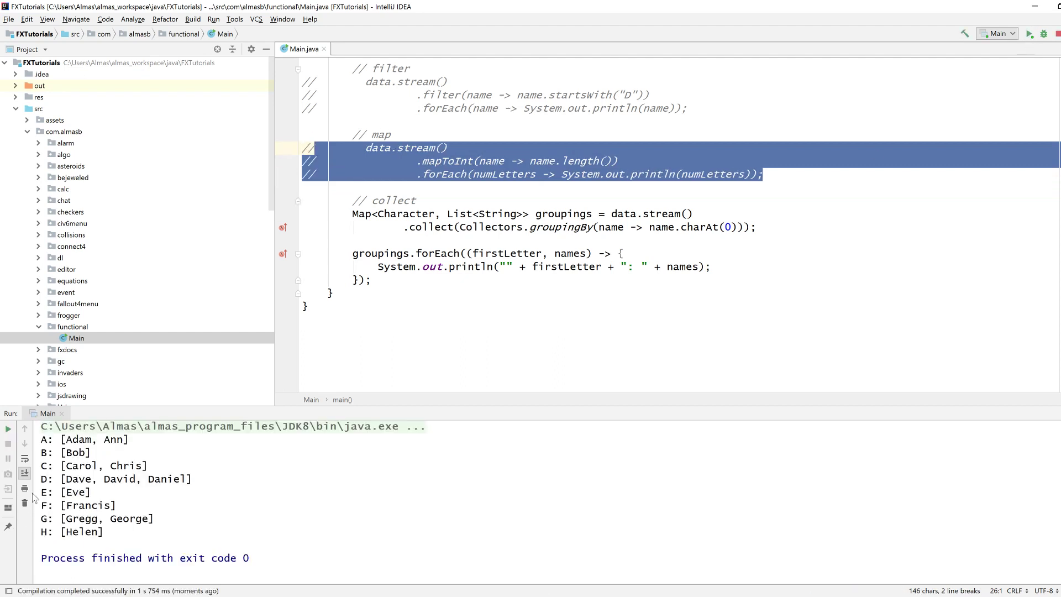
- Review the grouped output from A: [Adam, Ann] through H: [Helen] in the console
left_click(43, 440)
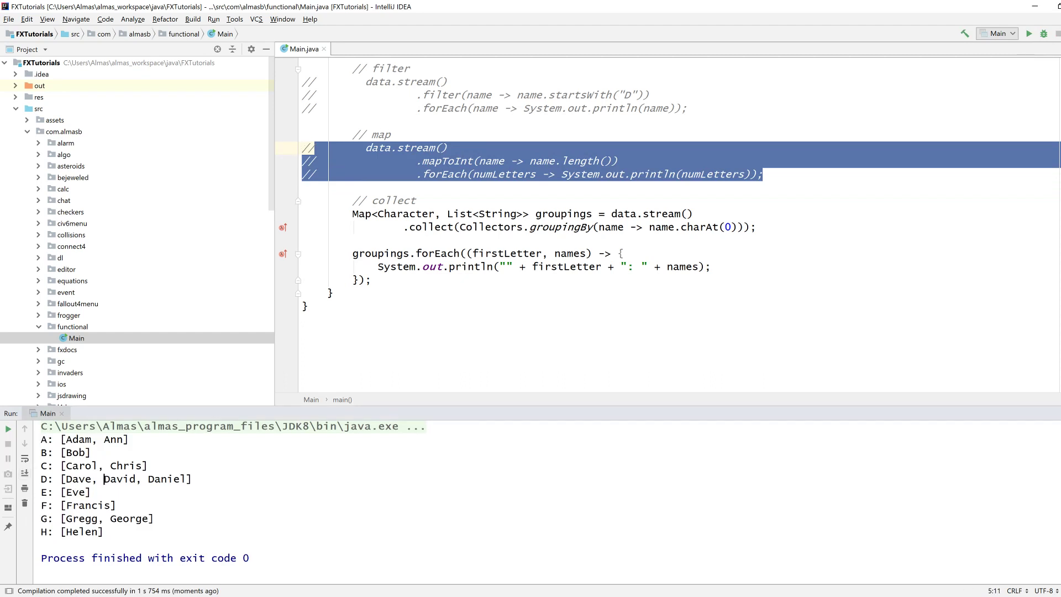
left_click_drag(65, 440, 125, 439)
left_click(92, 452)
left_click_drag(44, 453, 105, 531)
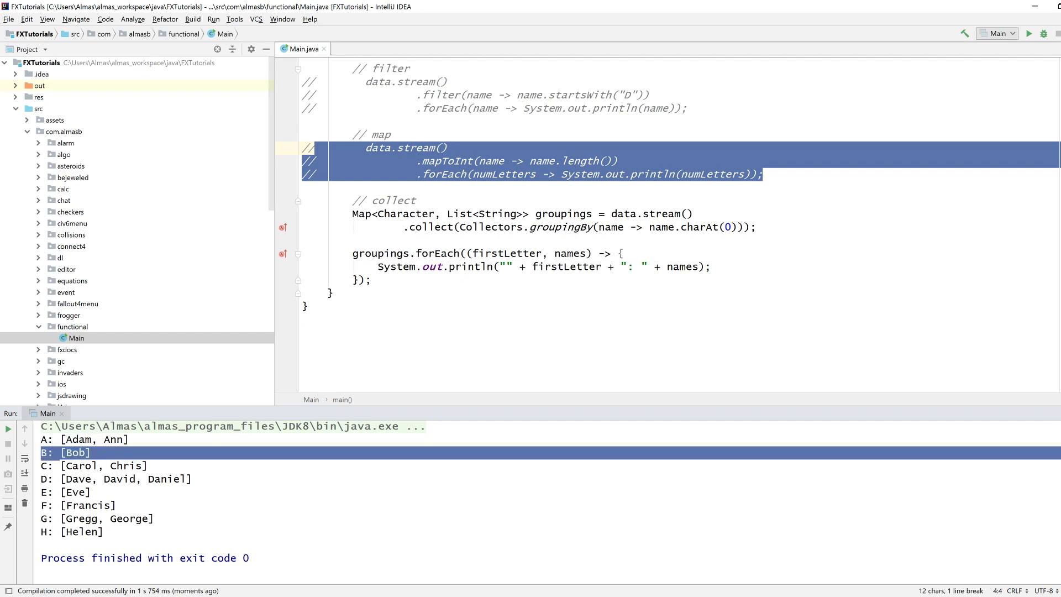
left_click(105, 532)
left_click(330, 292)
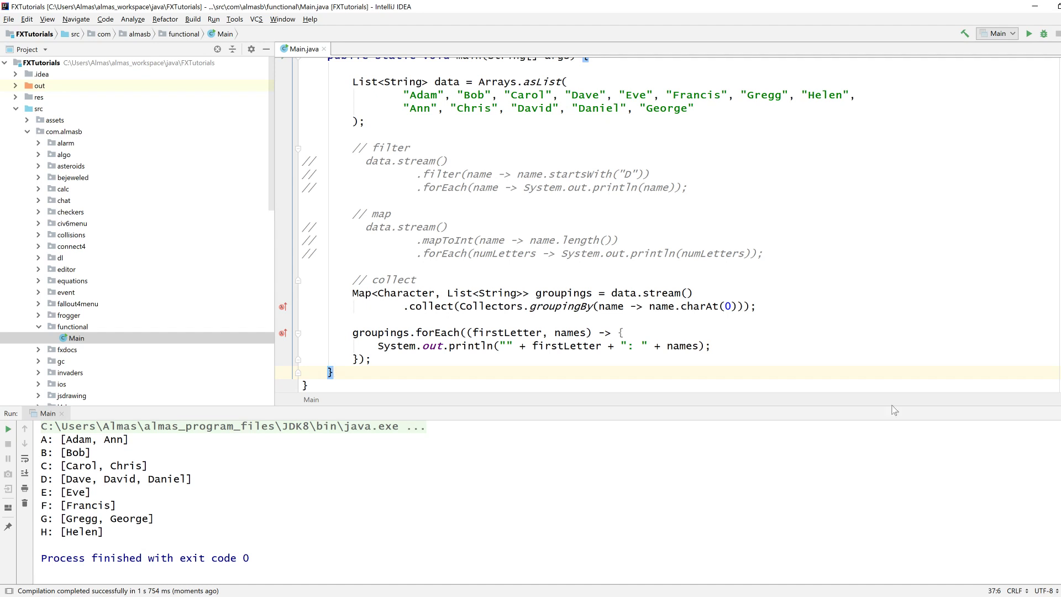
- Close the output panel and highlight the collect call and its name -> name.charAt(0) classifier while explaining
key("shift+Escape")
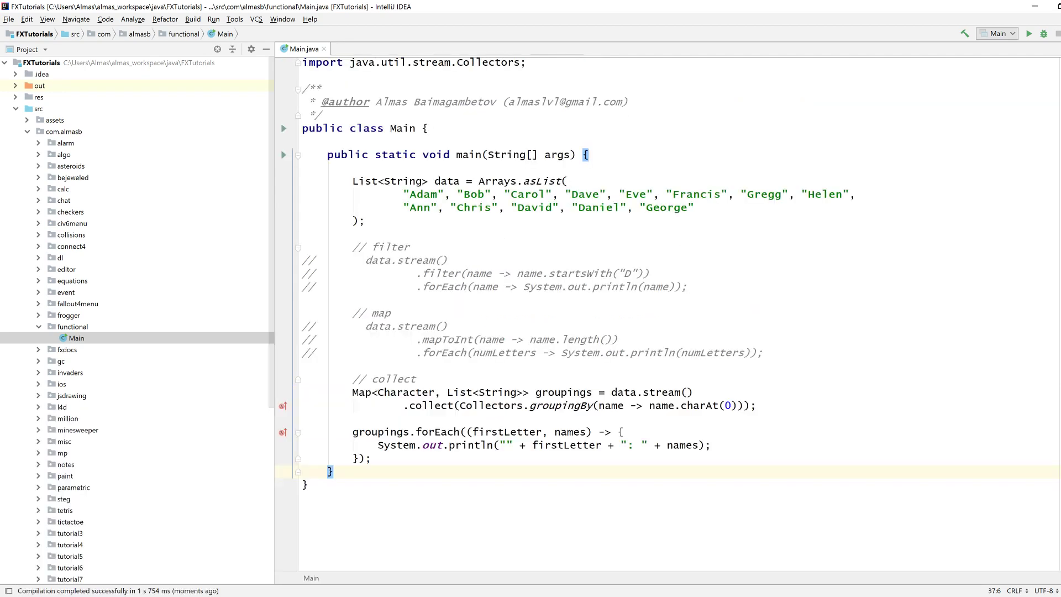
left_click(623, 432)
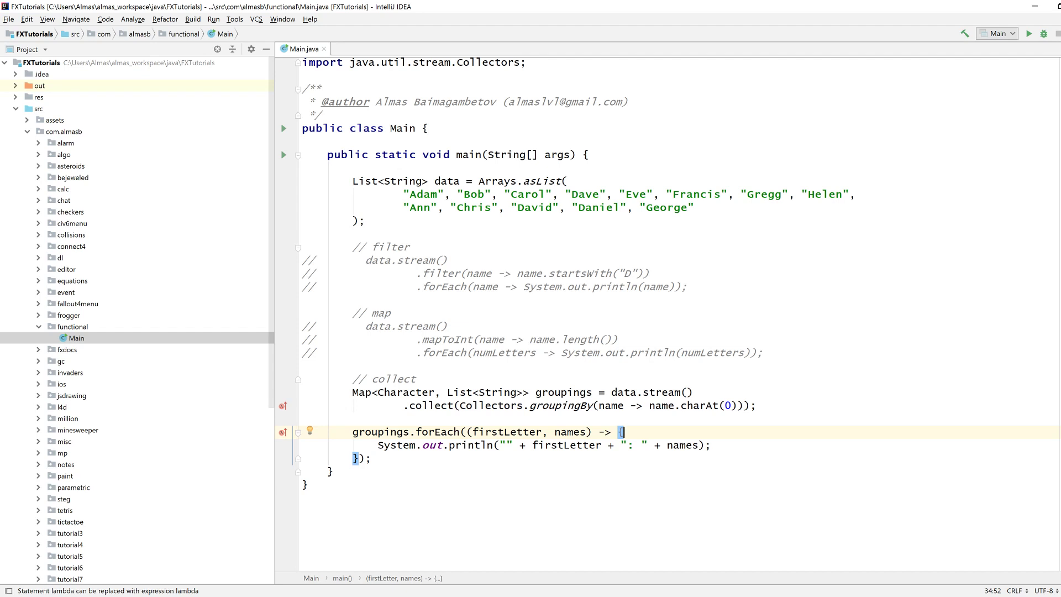
left_click(547, 406)
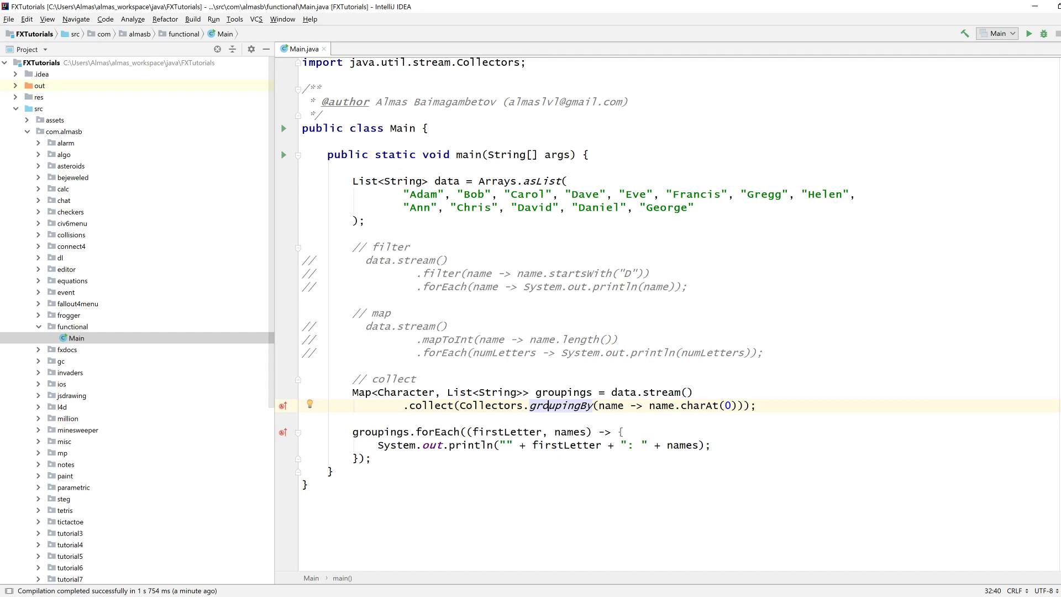
left_click(668, 393)
left_click_drag(408, 405, 757, 405)
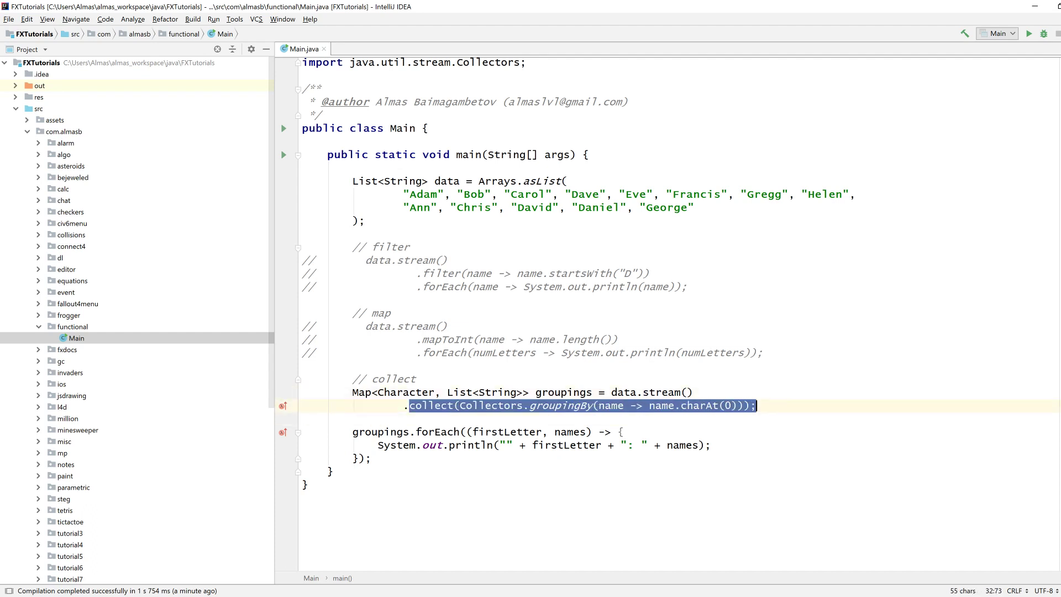
left_click(621, 432)
left_click_drag(598, 405, 739, 406)
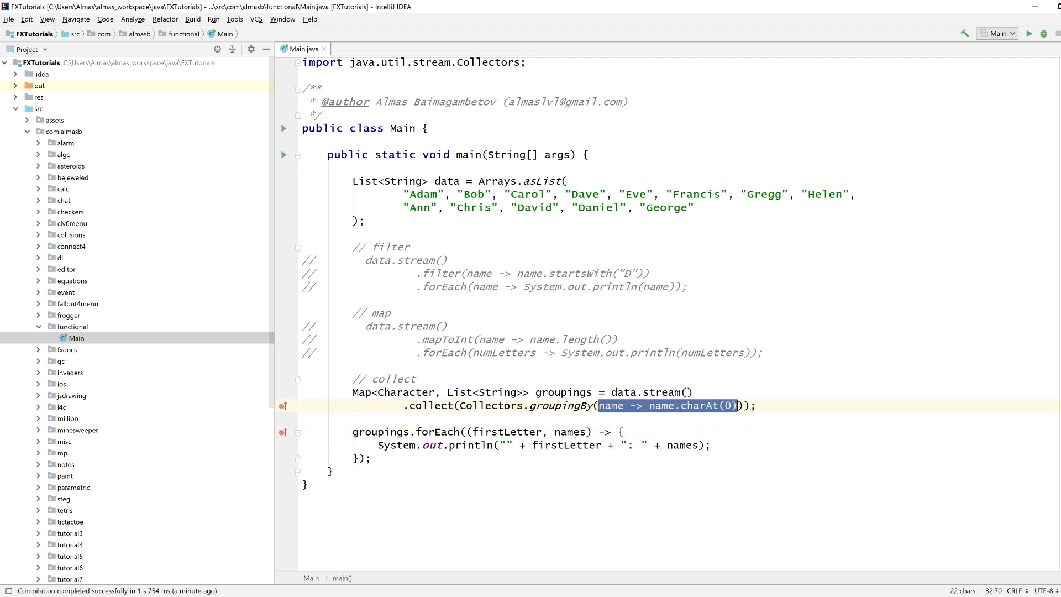
key("Down")
mouse_move(598, 406)
left_mouse_down()
mouse_move(675, 405)
mouse_move(598, 405)
left_mouse_up()
left_click(622, 431)
- Insert blank lines above the // collect comment to separate it from the map code
key("Up")
key("Up")
key("Up")
key("Return")
key("Return")
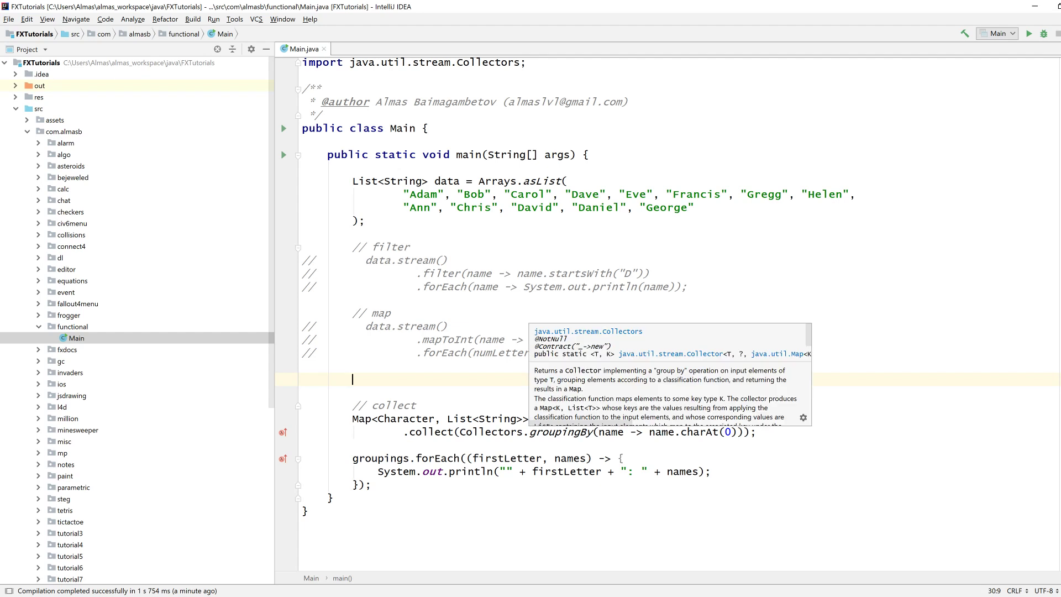
- Delete the extra blank line, then highlight stream() in the filter and map examples while explaining
key("BackSpace")
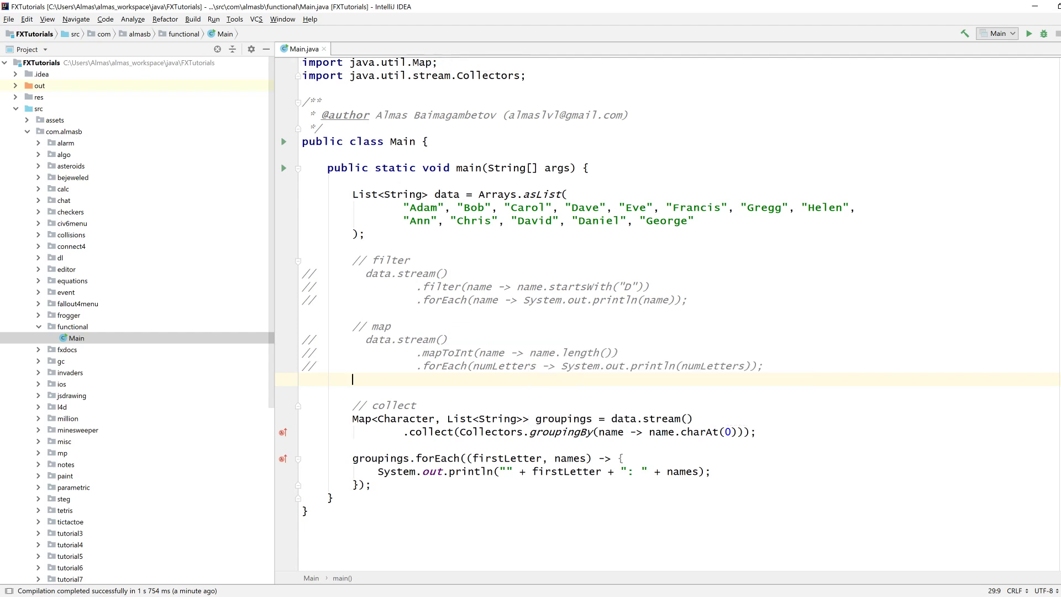
key("BackSpace")
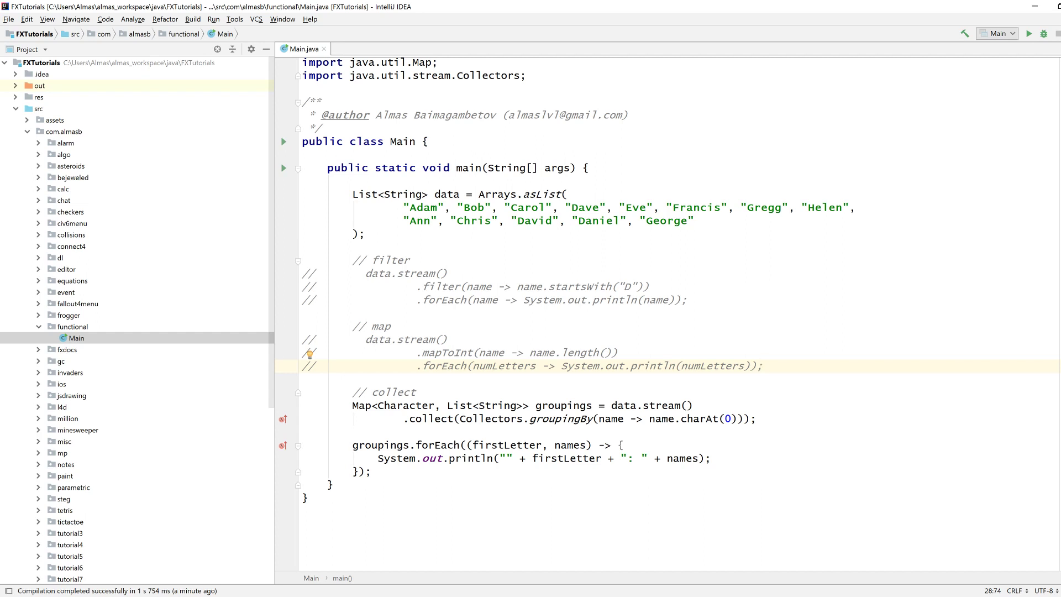
left_click_drag(397, 273, 447, 273)
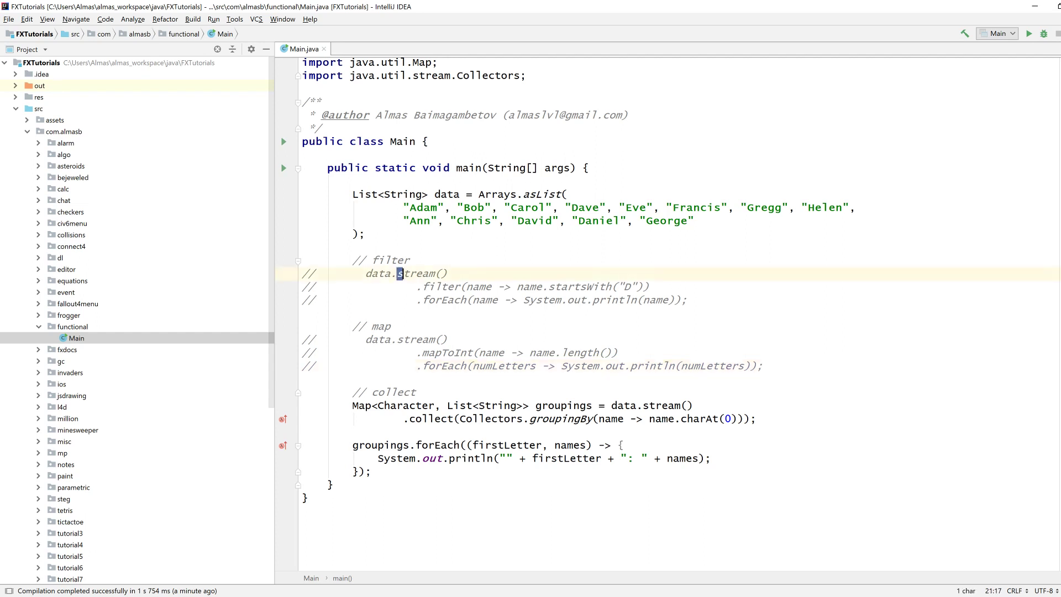
left_click_drag(448, 339, 397, 339)
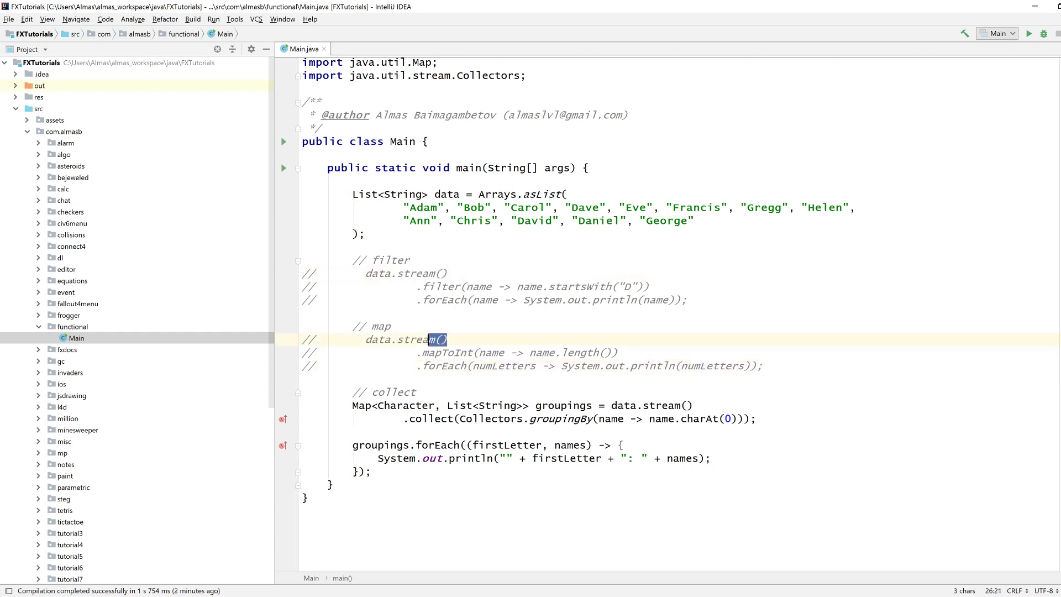
left_click(446, 194)
left_click(409, 259)
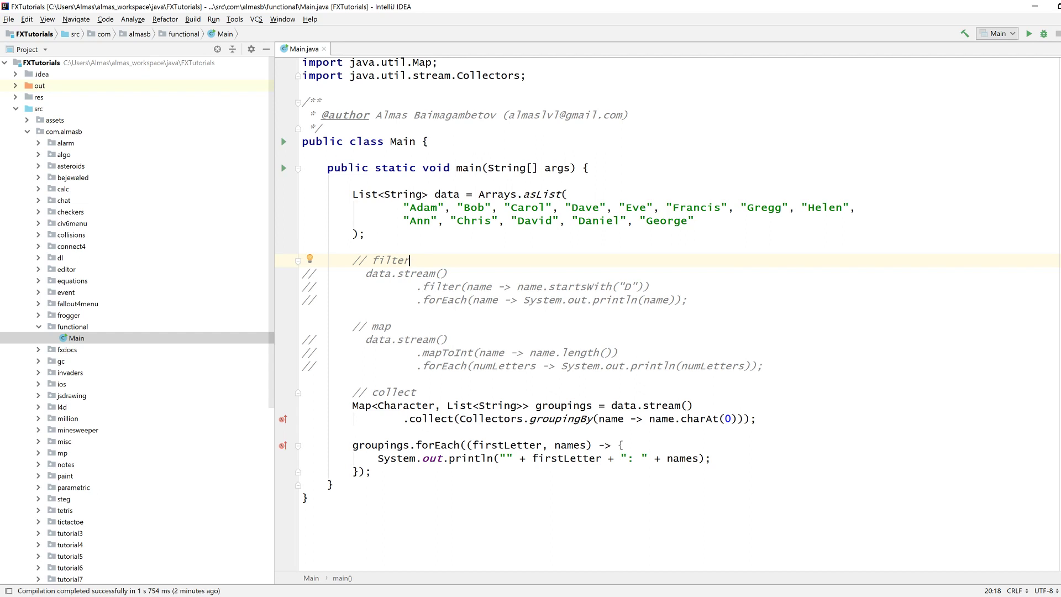
left_click(398, 339)
double_click(419, 339)
key("End")
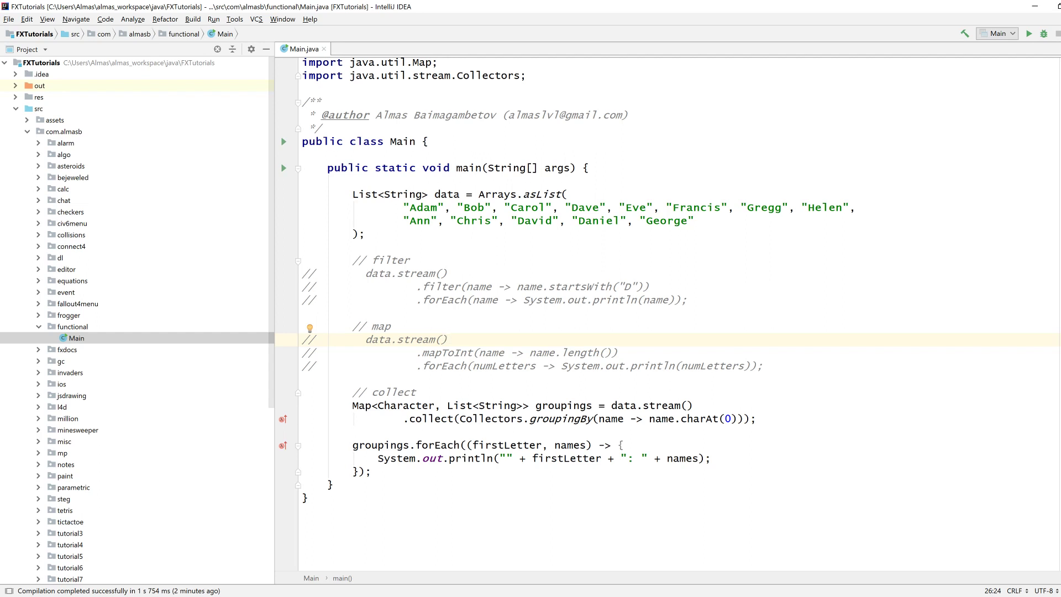
- Walk through the collect call, the Map result type and the groupings forEach loop without changing code
double_click(430, 419)
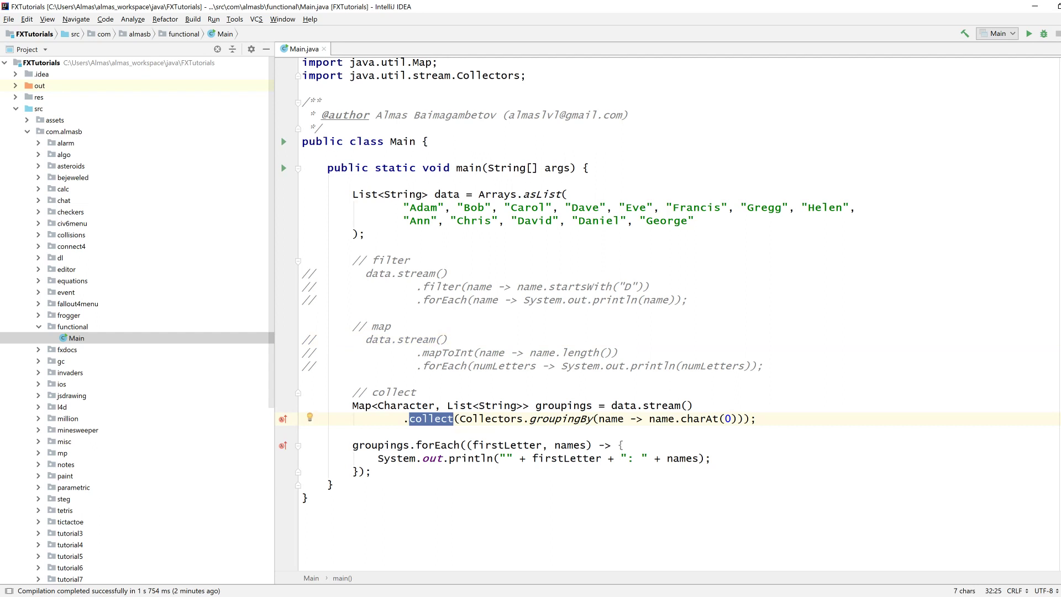
left_click(701, 406)
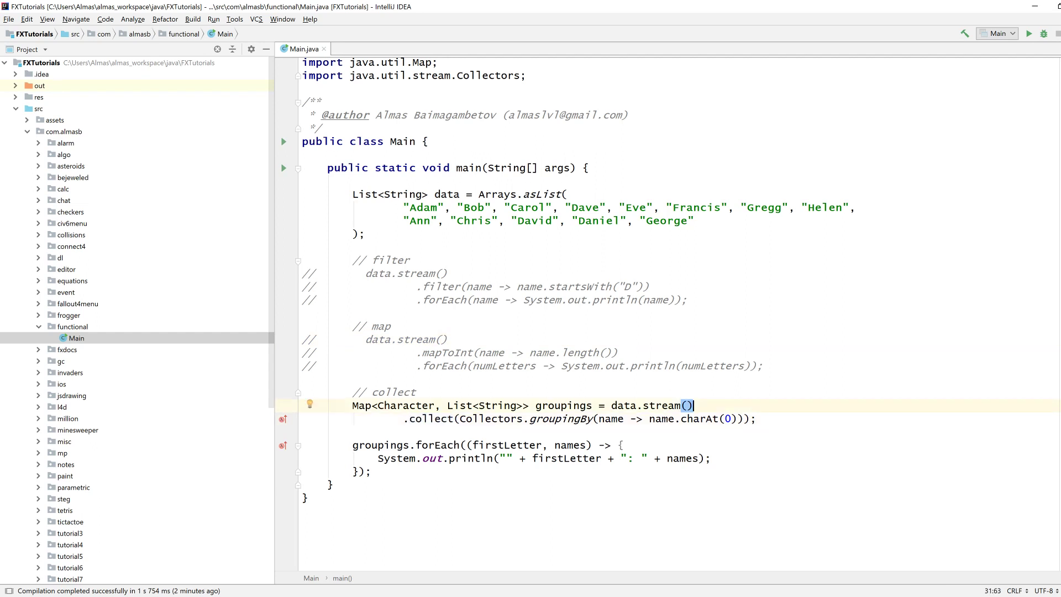
left_click(455, 405)
left_click(364, 406)
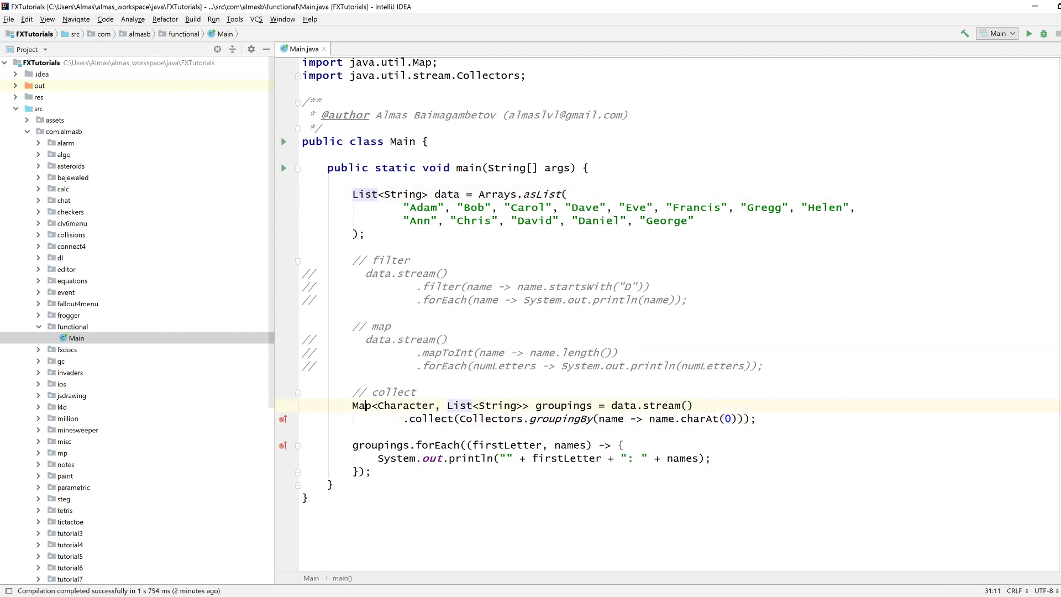
left_click(382, 471)
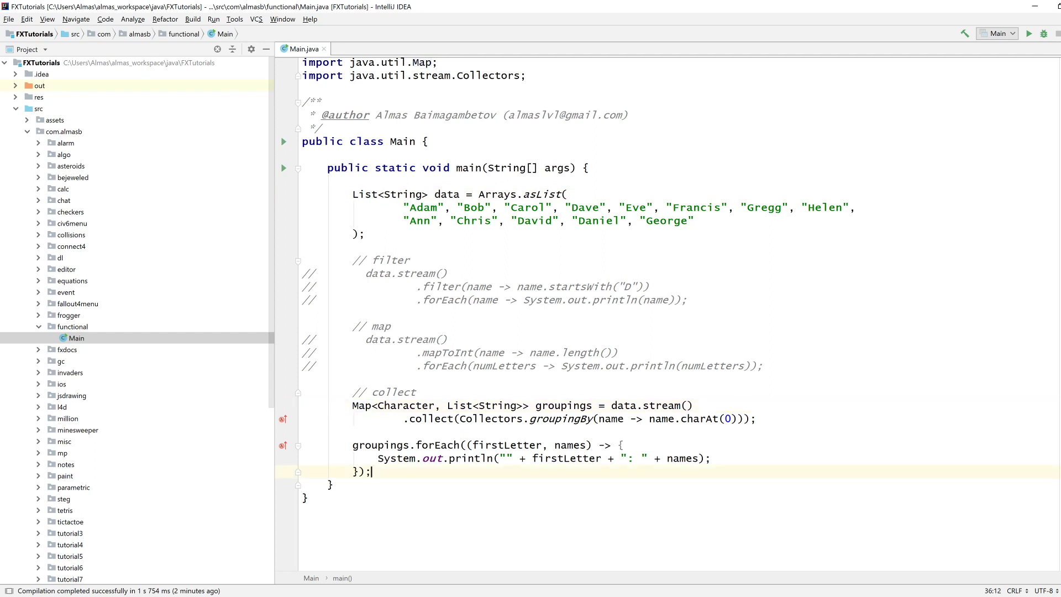